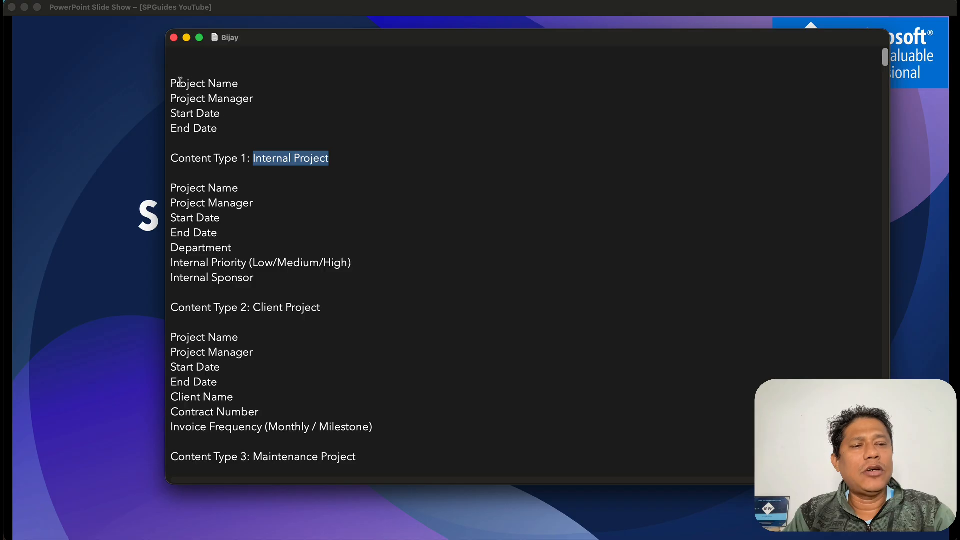
Step: Review the notes for the columns shared by all project content types and those specific to Internal, Client and Maintenance Project
left_click(214, 114)
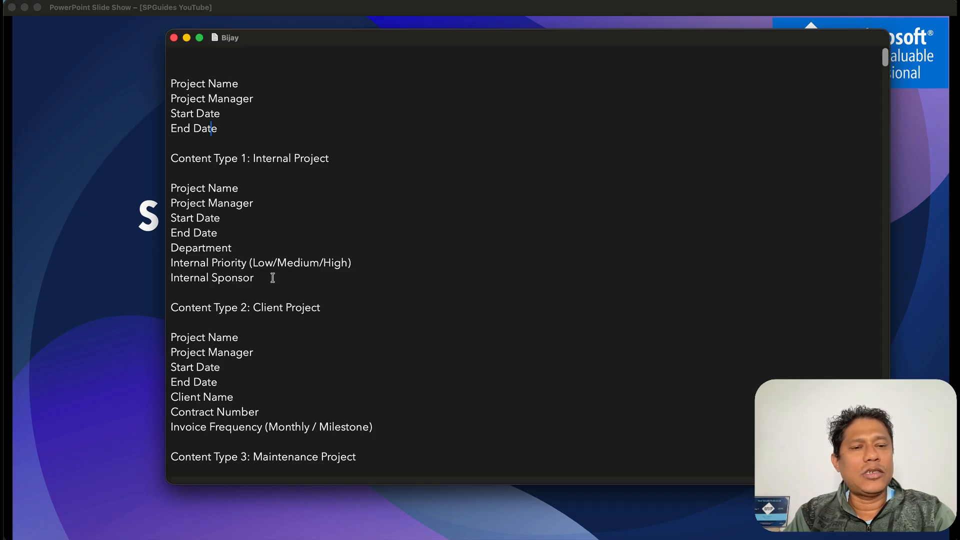
scroll(273, 303, "down", 1)
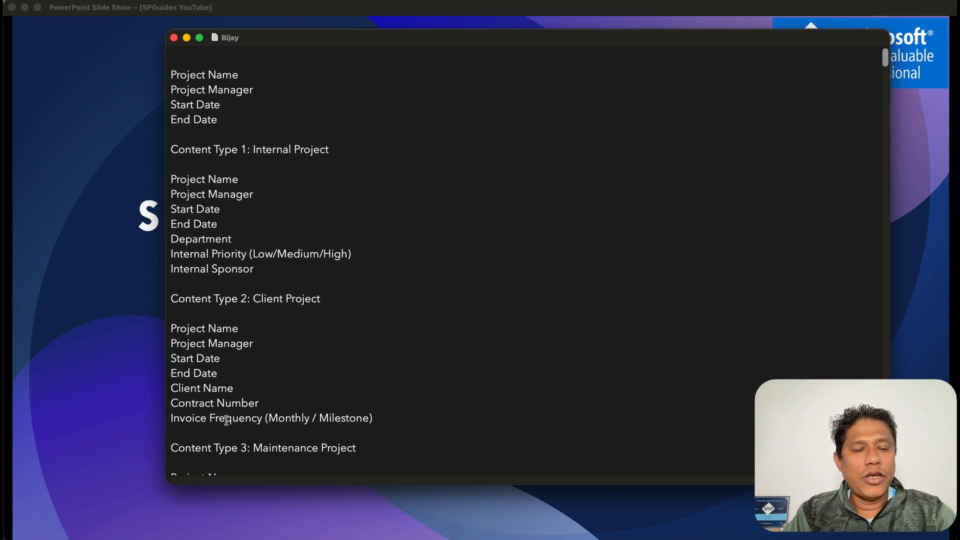
scroll(306, 423, "down", 5)
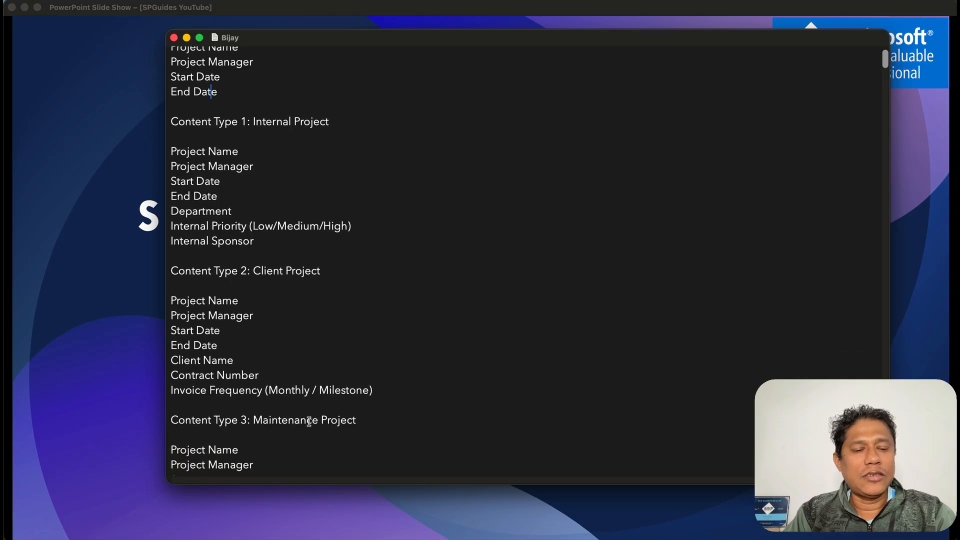
scroll(309, 422, "down", 10)
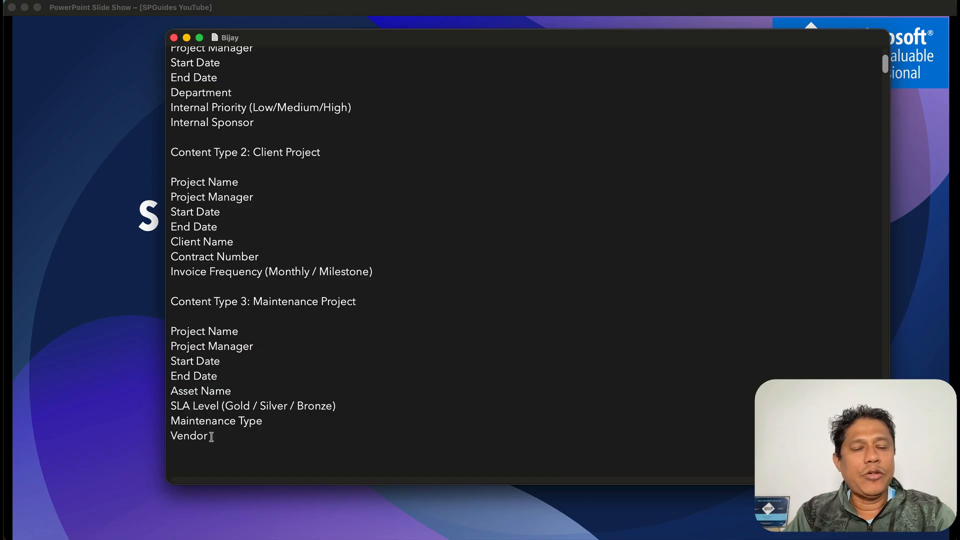
scroll(273, 408, "up", 5)
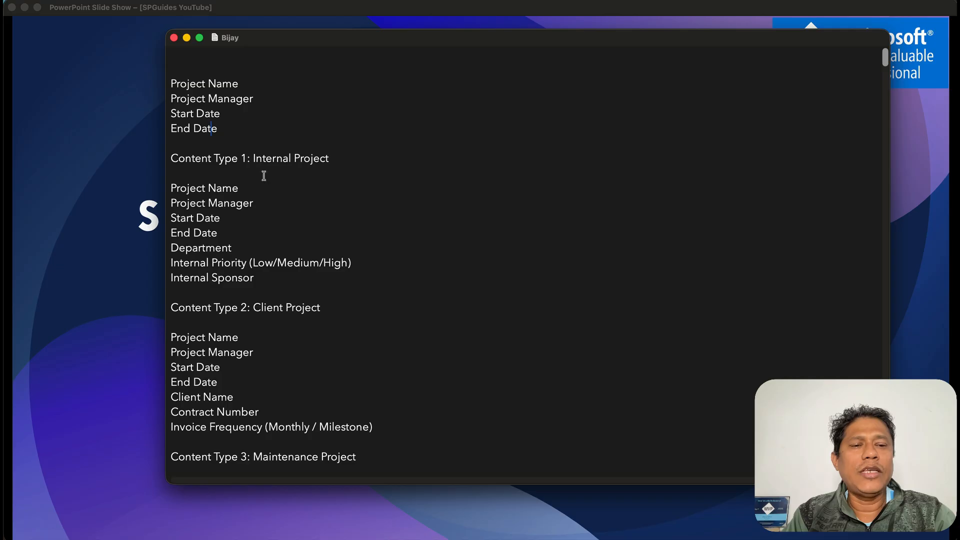
left_click_drag(253, 159, 348, 170)
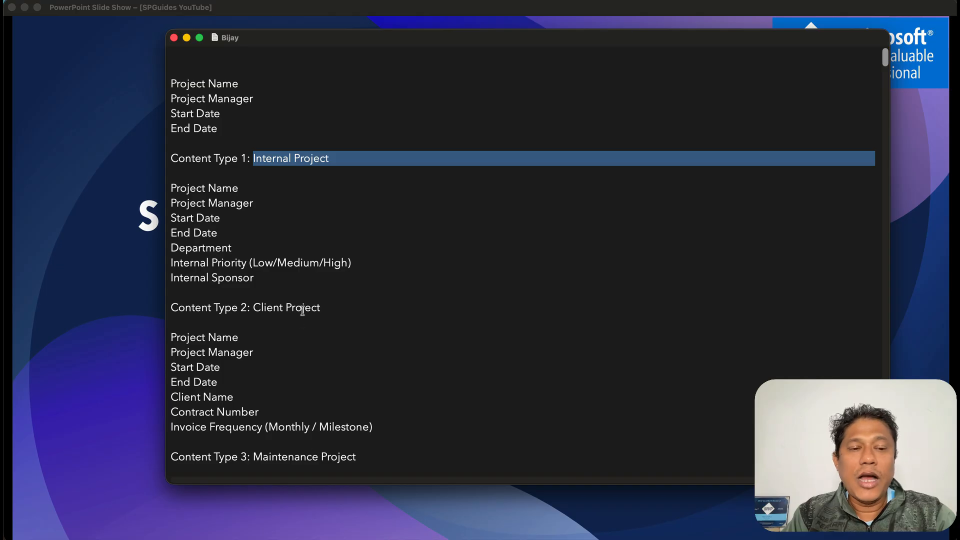
left_click_drag(254, 278, 171, 189)
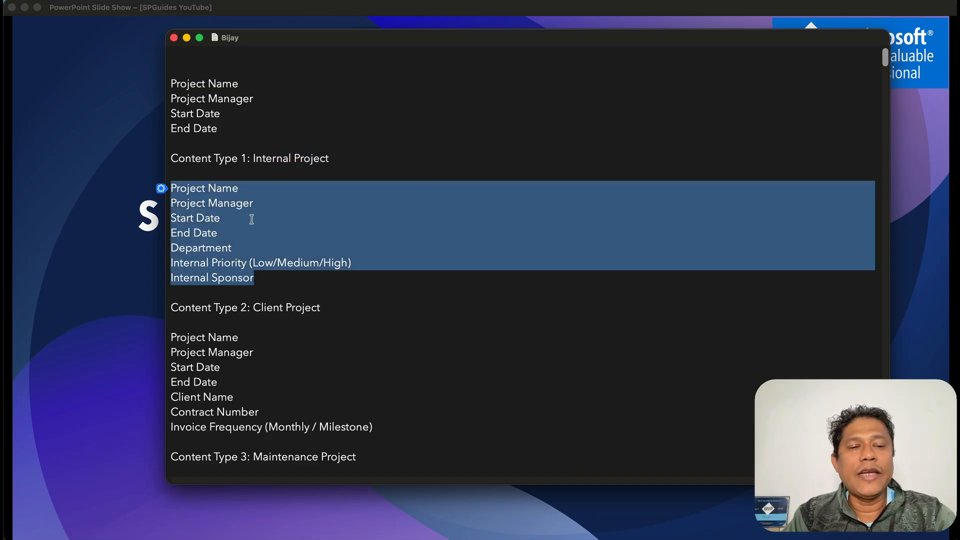
left_click(235, 218)
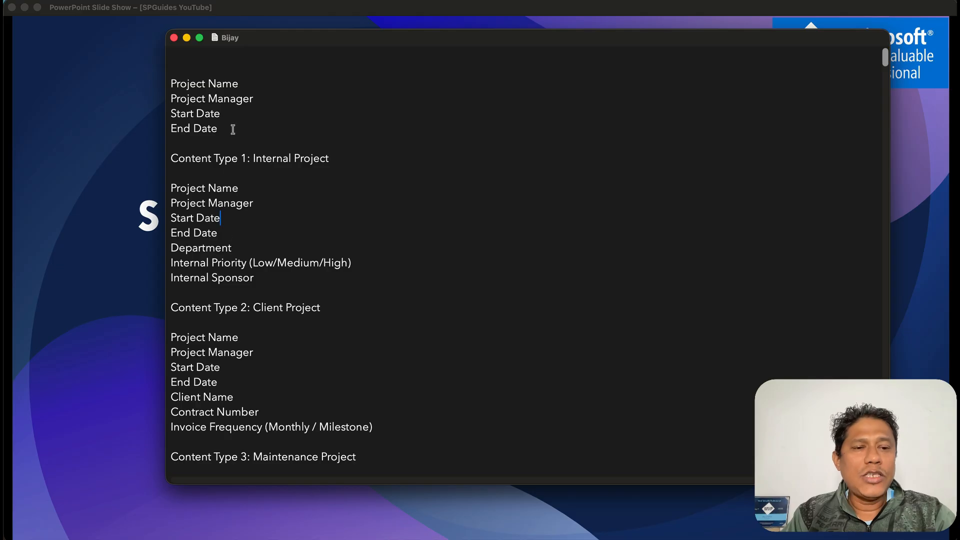
left_click_drag(232, 129, 162, 86)
left_click(236, 103)
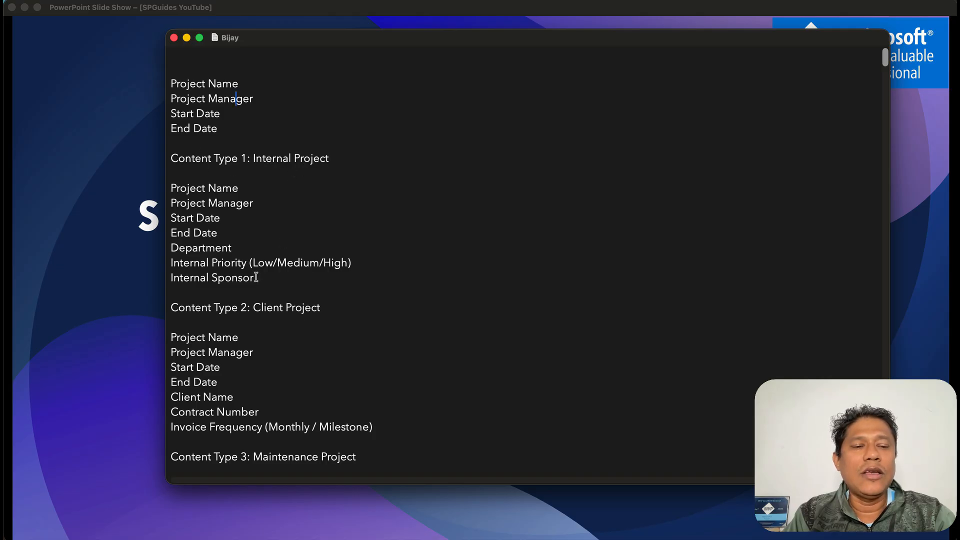
left_click_drag(253, 277, 163, 262)
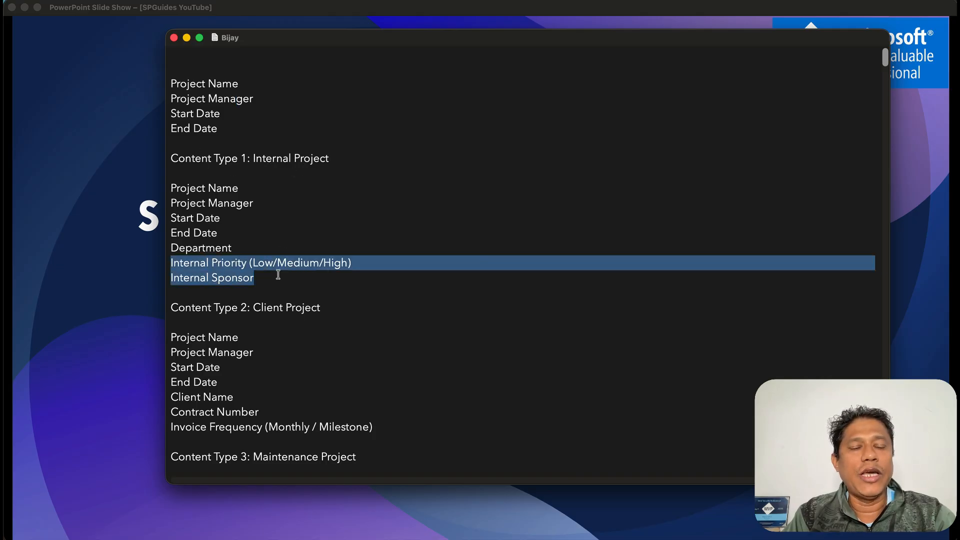
left_click_drag(379, 429, 168, 400)
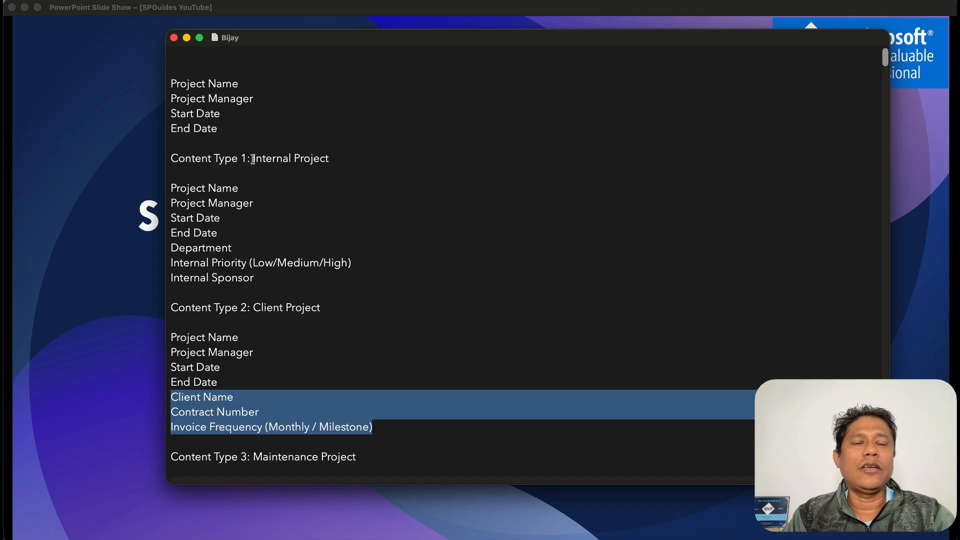
left_click_drag(229, 125, 170, 86)
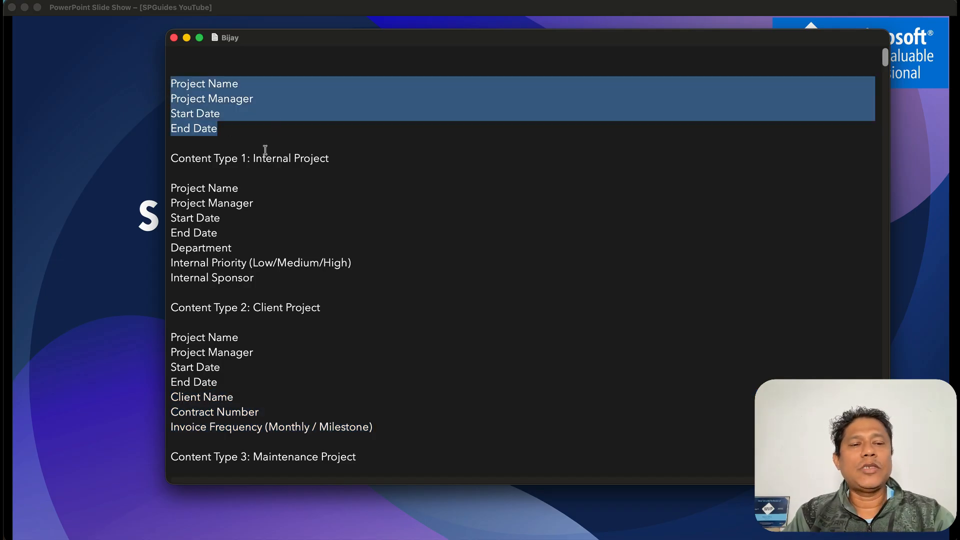
left_click_drag(261, 276, 169, 262)
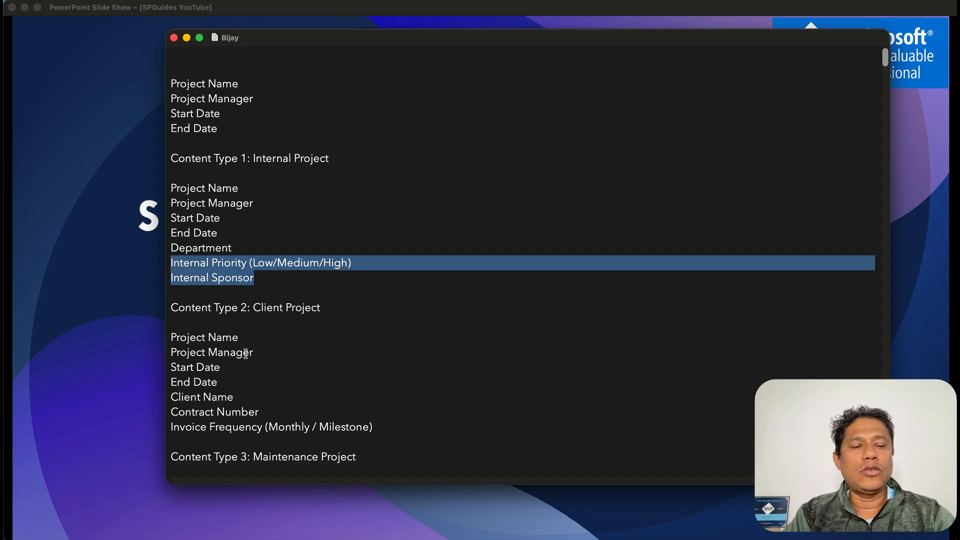
left_click(295, 426)
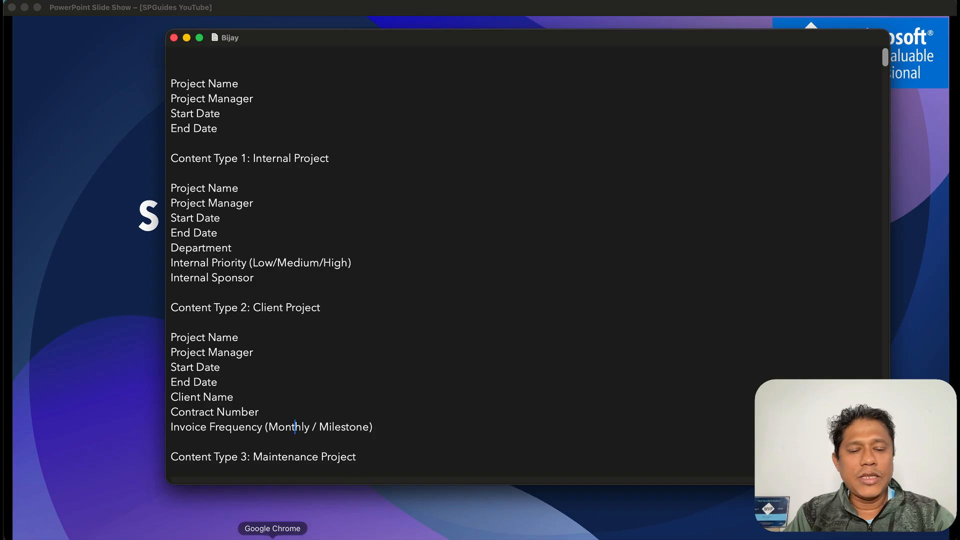
Step: Switch to Google Chrome and open the Site Settings page of the SPGuides SharePoint site
left_click(273, 536)
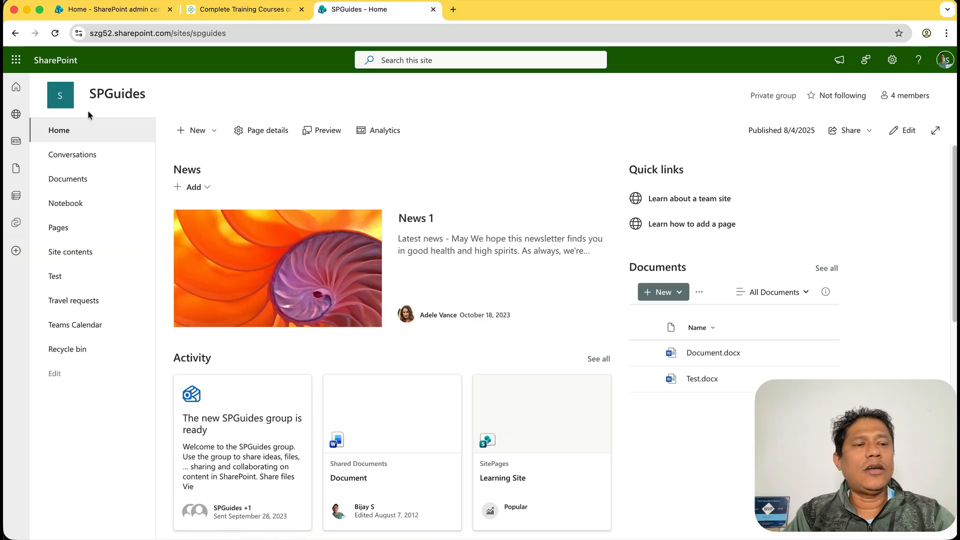
left_click(70, 132)
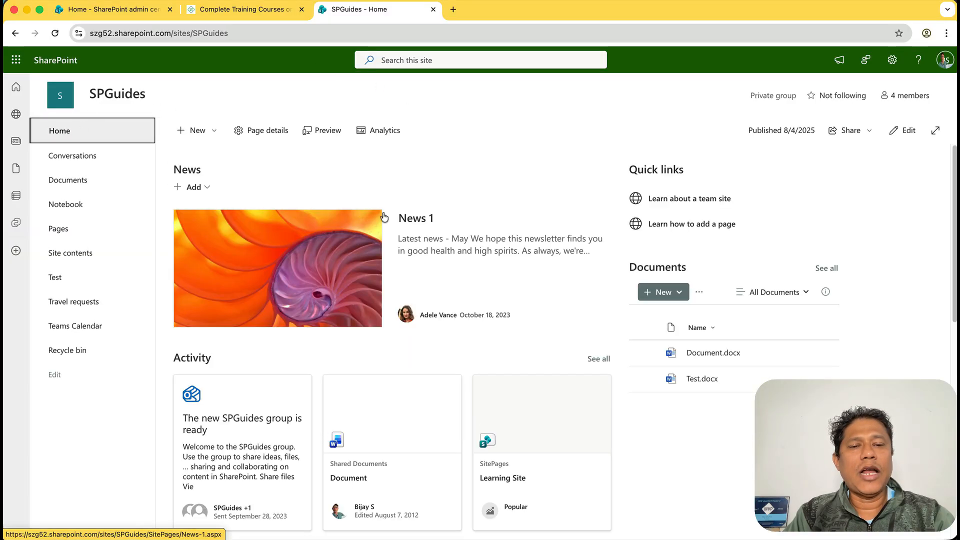
left_click(888, 70)
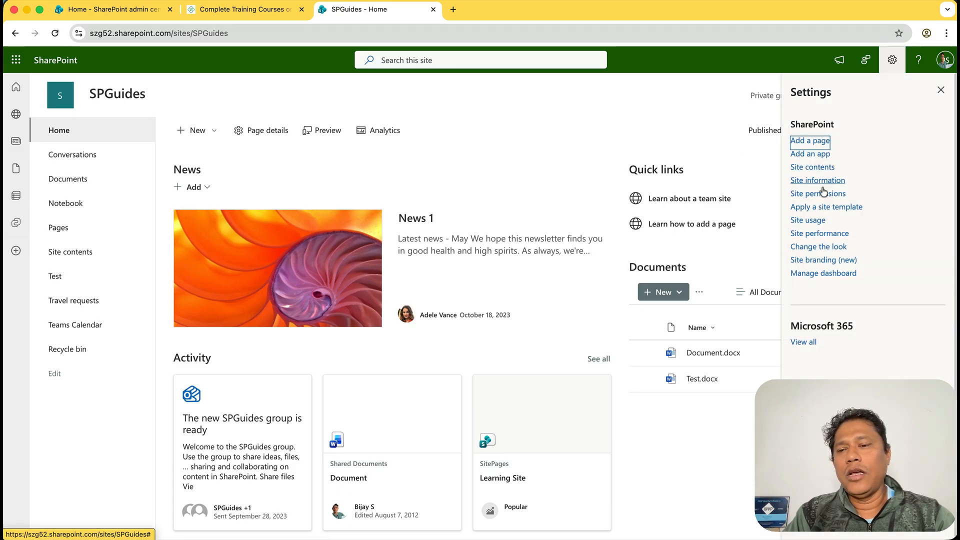
left_click(822, 170)
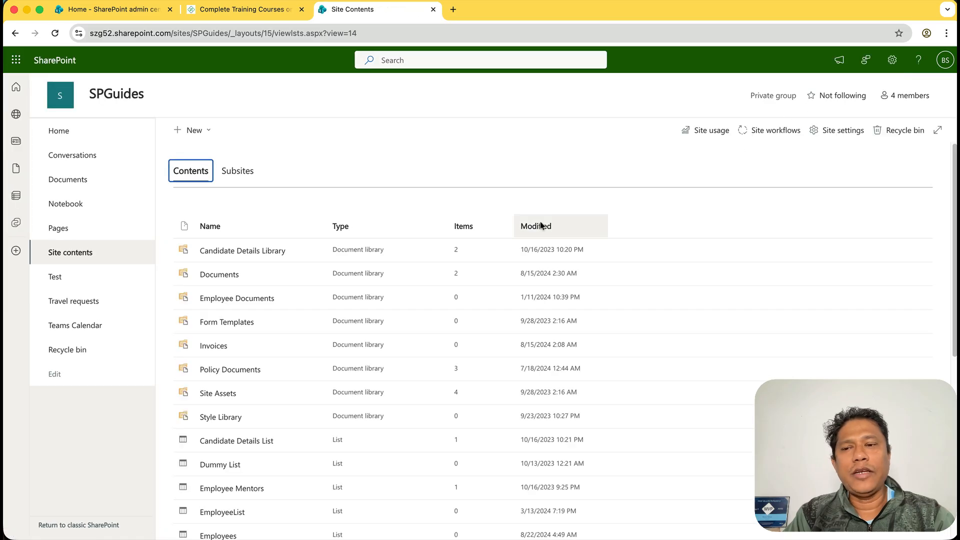
left_click(852, 141)
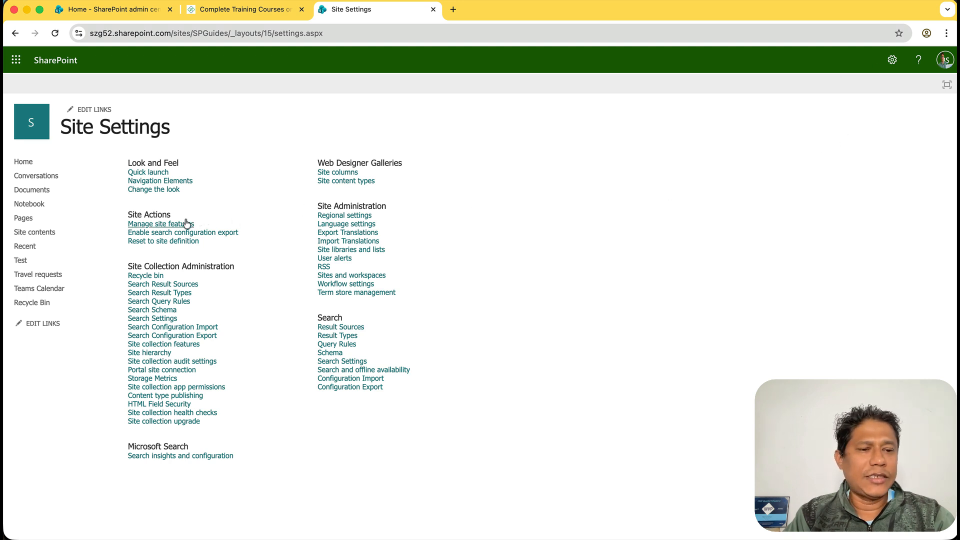
Step: Open the site columns gallery of the SPGuides site and look through the existing column groups
left_click_drag(315, 163, 406, 183)
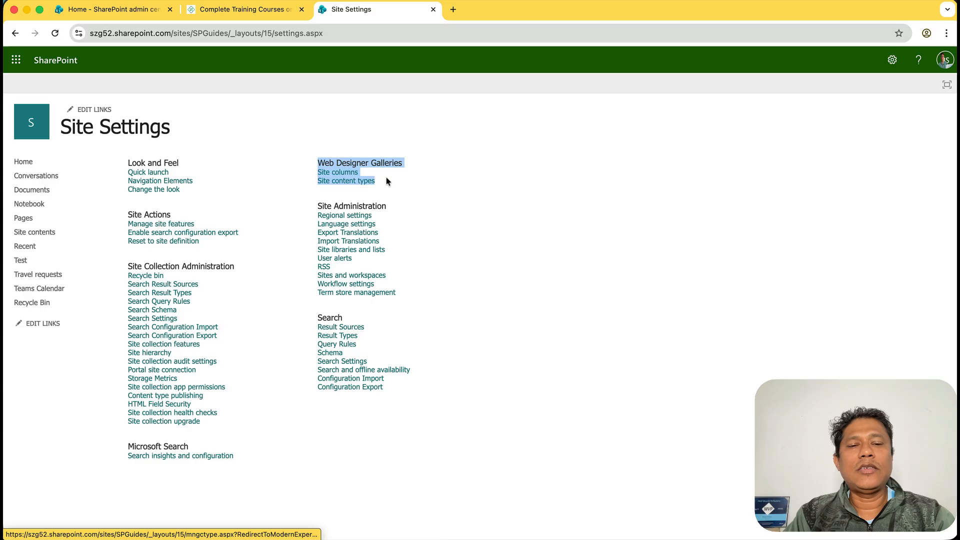
left_click(405, 182)
left_click(355, 176)
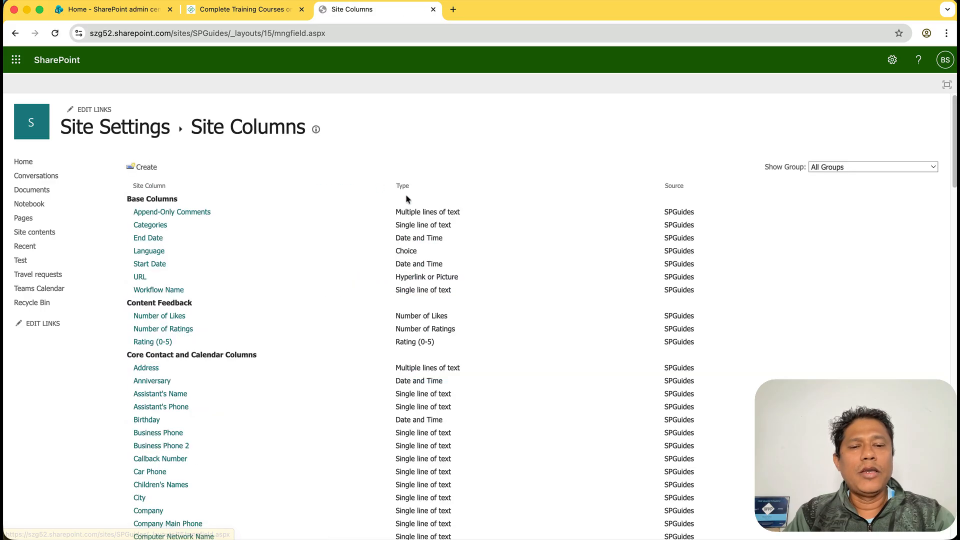
scroll(266, 326, "down", 10)
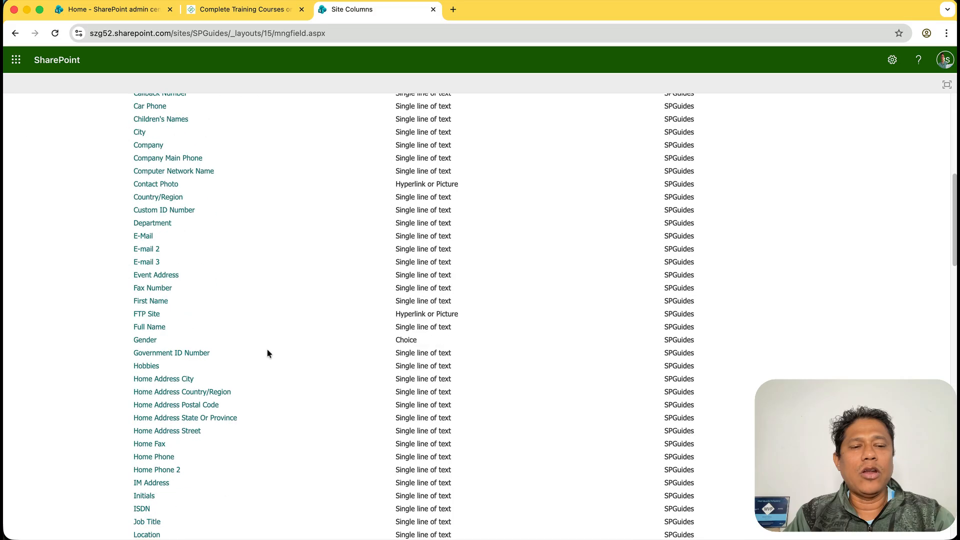
scroll(267, 350, "down", 10)
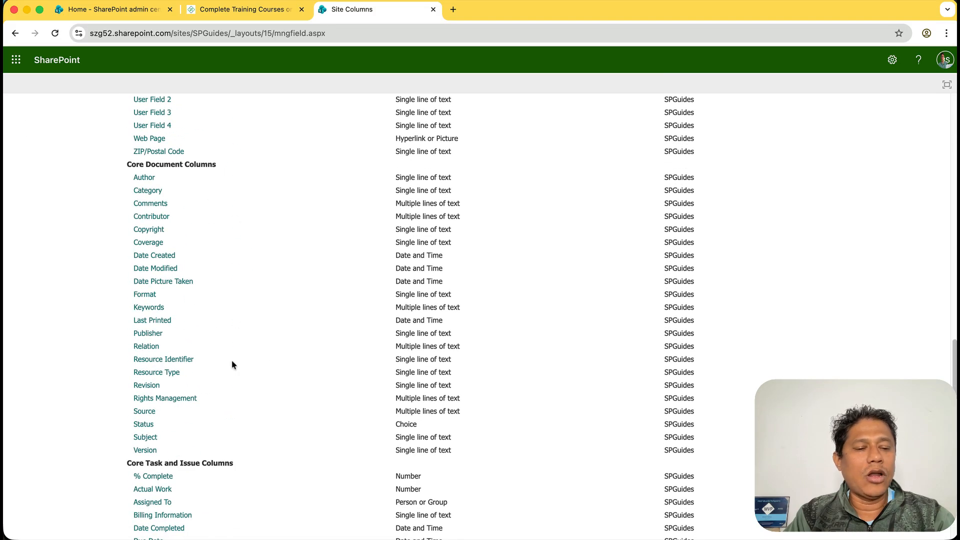
scroll(231, 466, "down", 7)
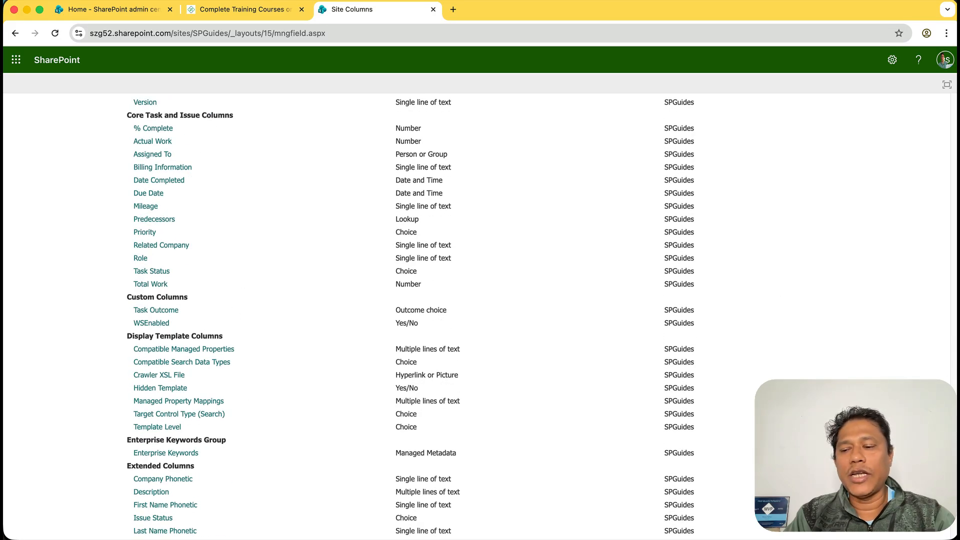
scroll(480, 315, "up", 20)
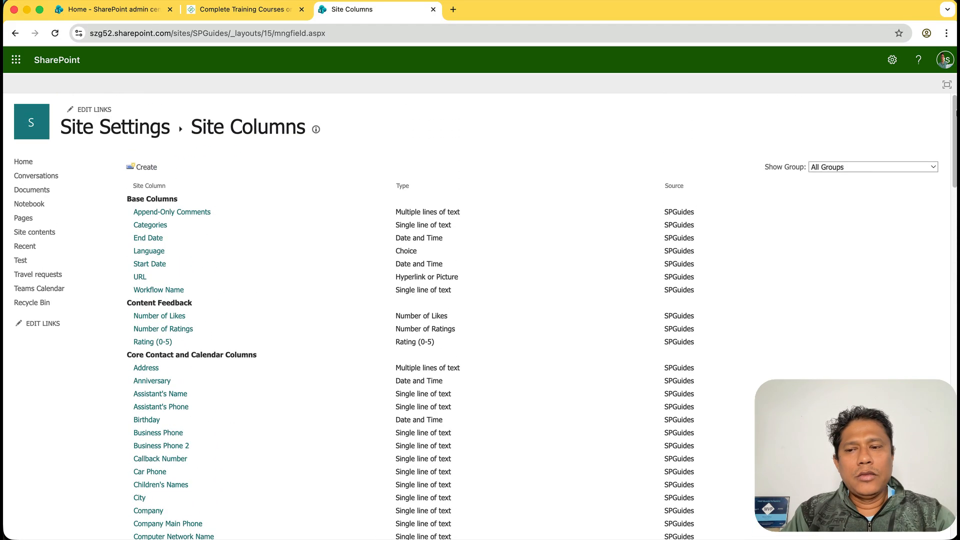
Step: Start a new site column and name it Project Name, copying the name from the notes
left_click(146, 170)
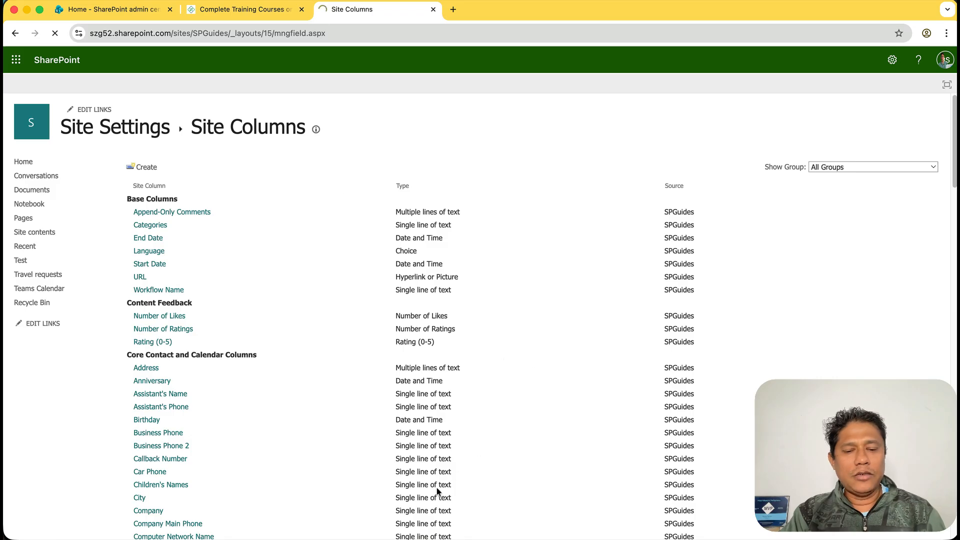
left_click(315, 534)
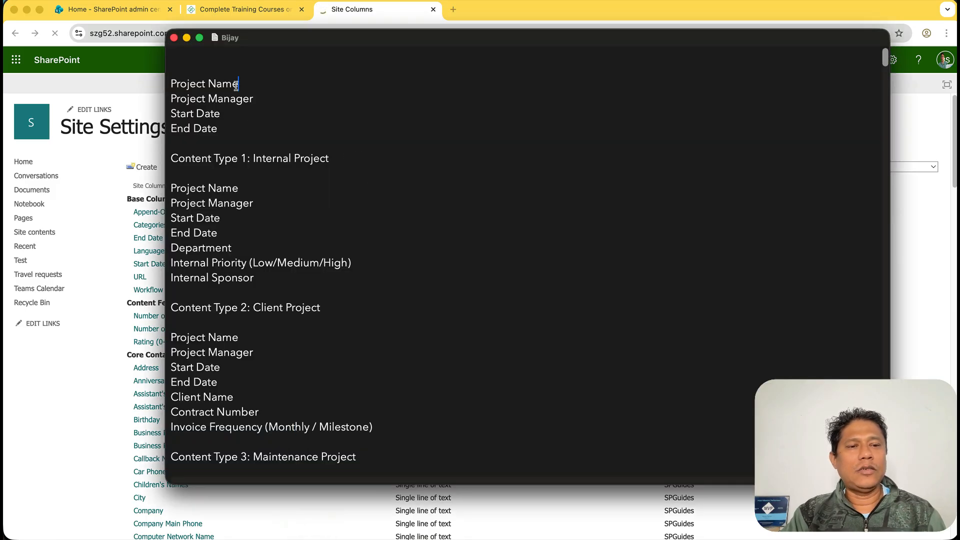
left_click_drag(239, 84, 170, 84)
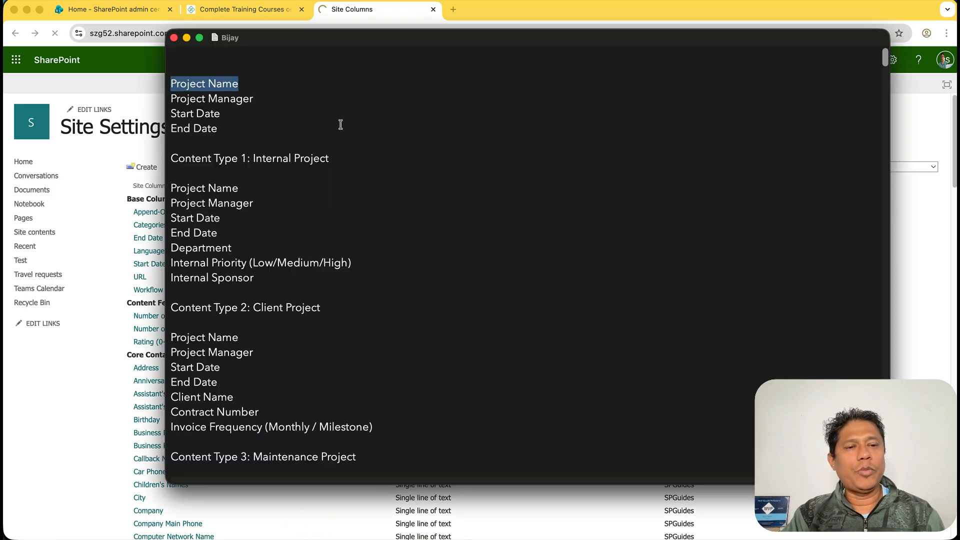
key("super+c")
key("super+Tab")
key("super+v")
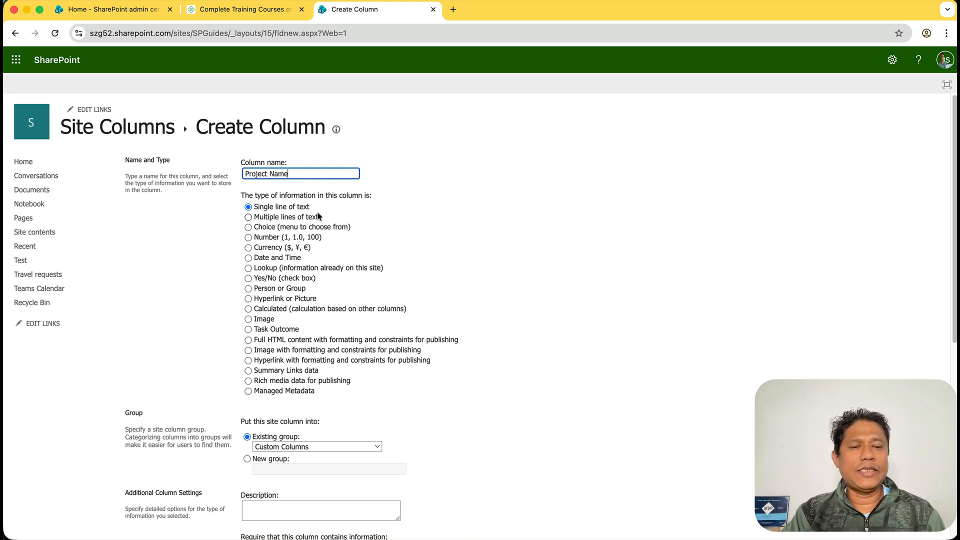
Step: Put the Project Name column in a new group named SPGuides Site Columns and create the column
scroll(316, 298, "down", 4)
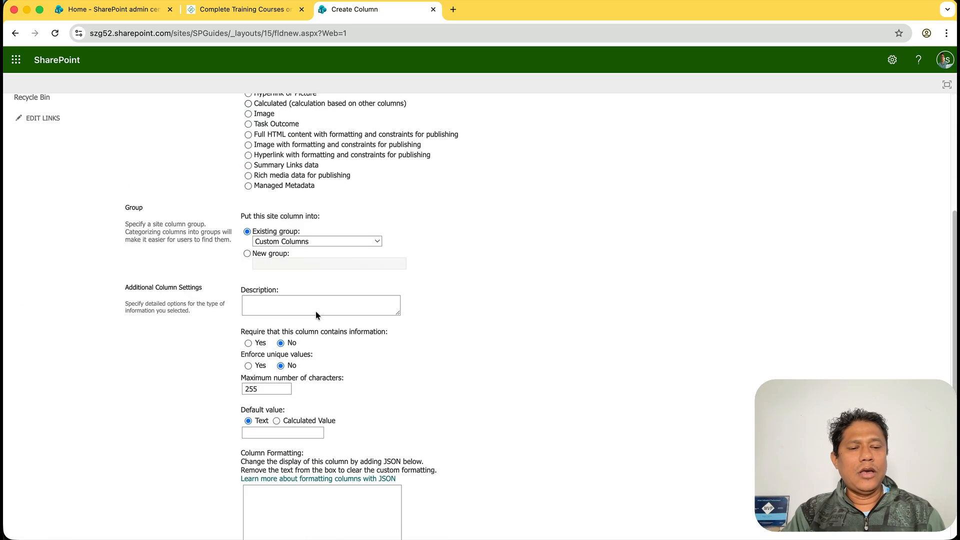
left_click(284, 245)
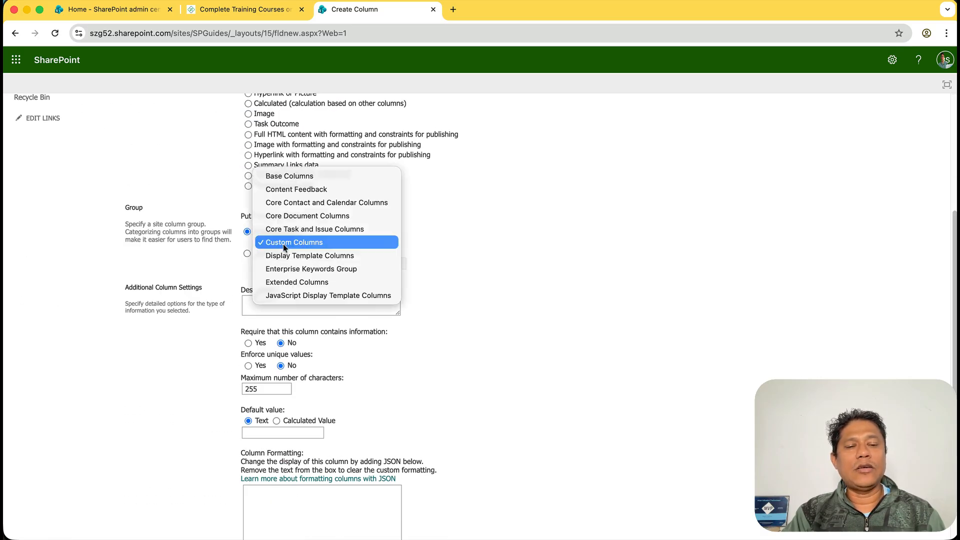
left_click(458, 244)
left_click(248, 254)
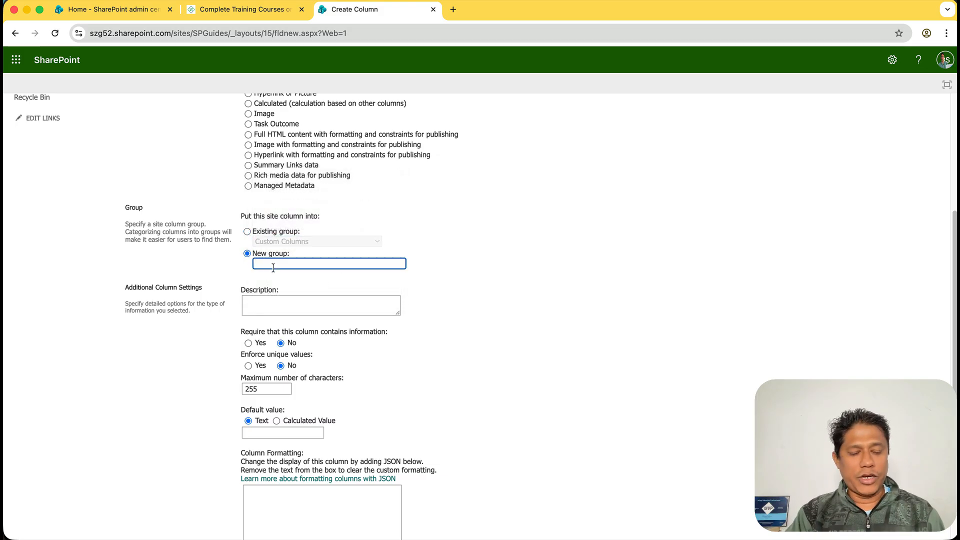
type("SPGuides Site Columns")
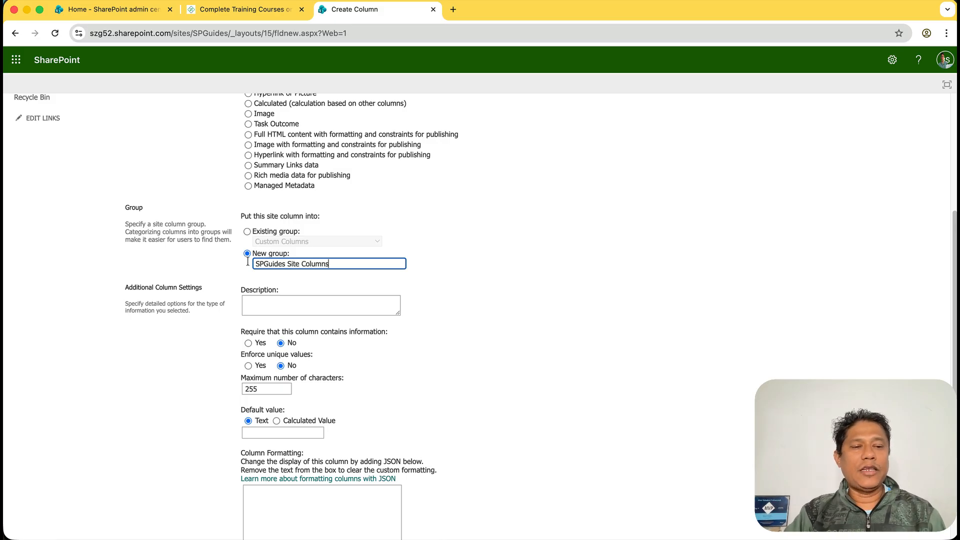
scroll(340, 287, "down", 3)
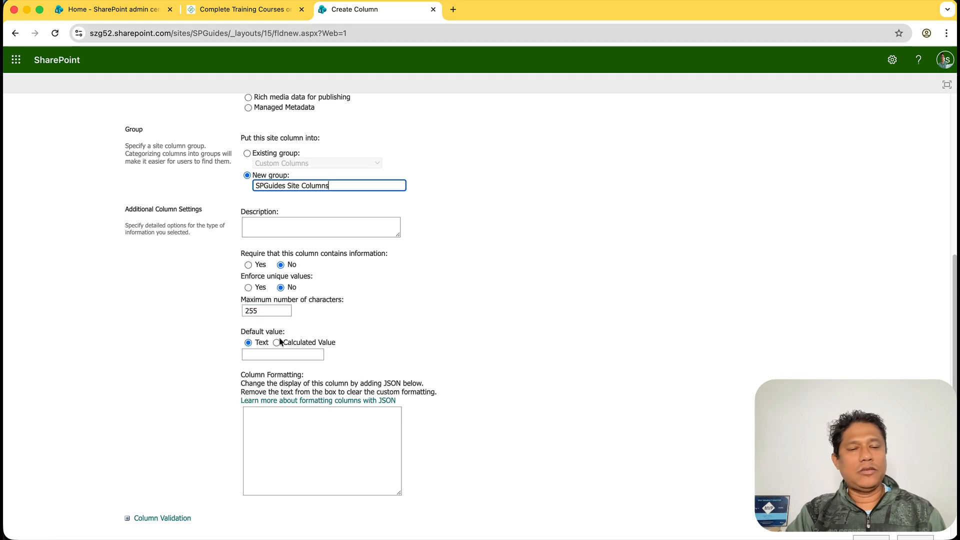
scroll(320, 343, "down", 3)
left_click(850, 481)
left_click(326, 169)
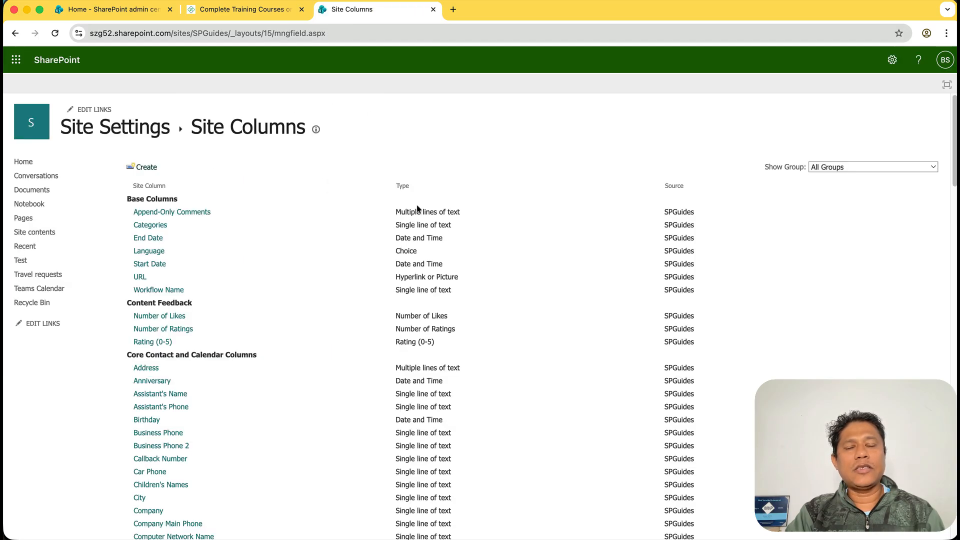
Step: Show only the SPGuides Site Columns group and start a new site column named Project Manager, copying the name from the notes
left_click(863, 166)
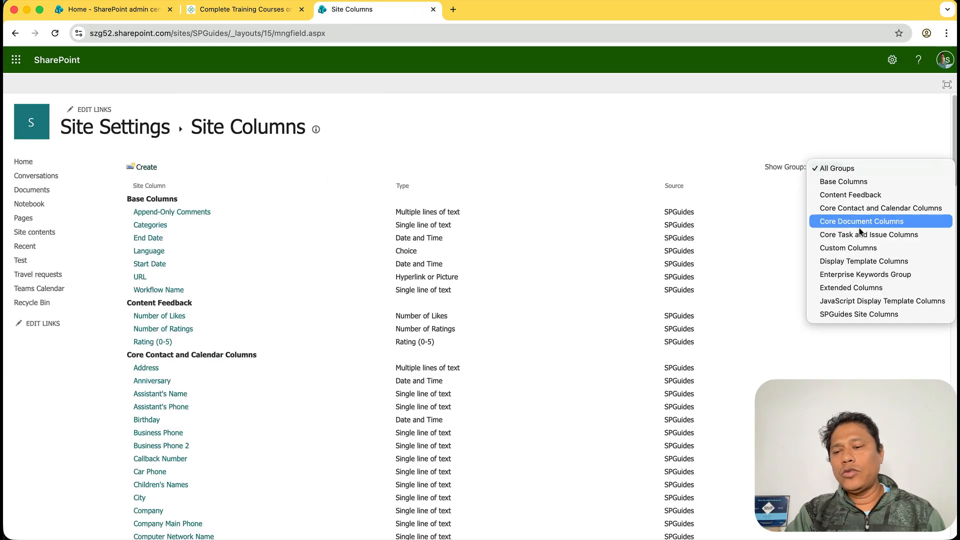
left_click(860, 315)
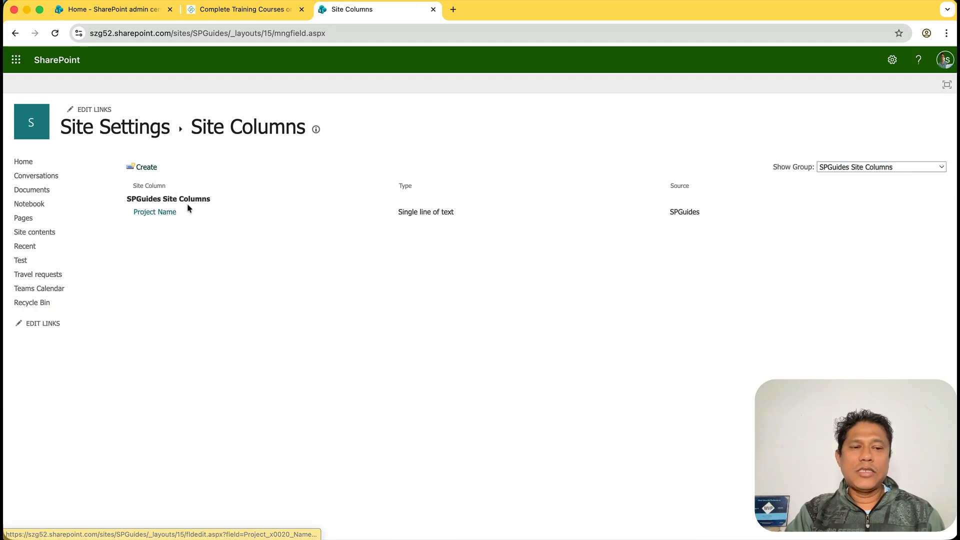
left_click(147, 167)
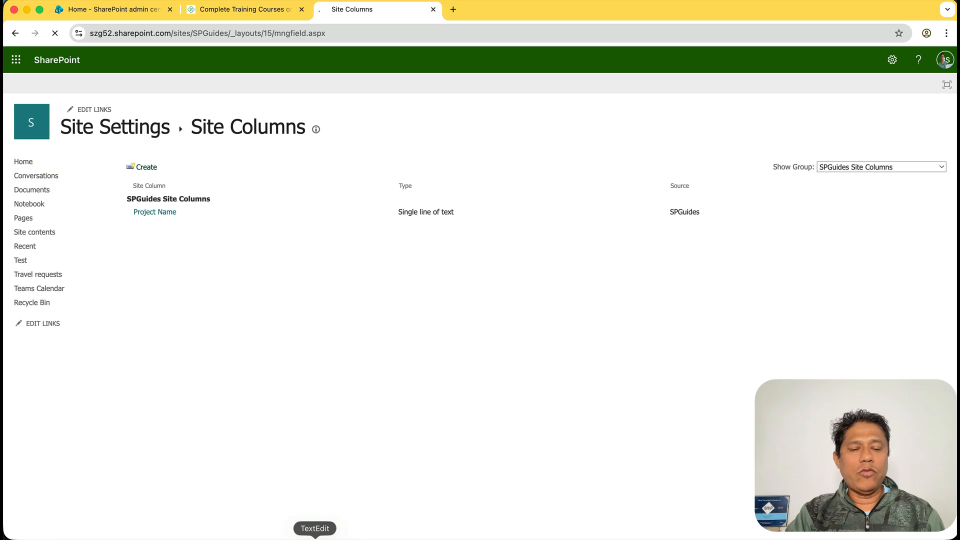
left_click(315, 532)
left_click_drag(254, 99, 170, 100)
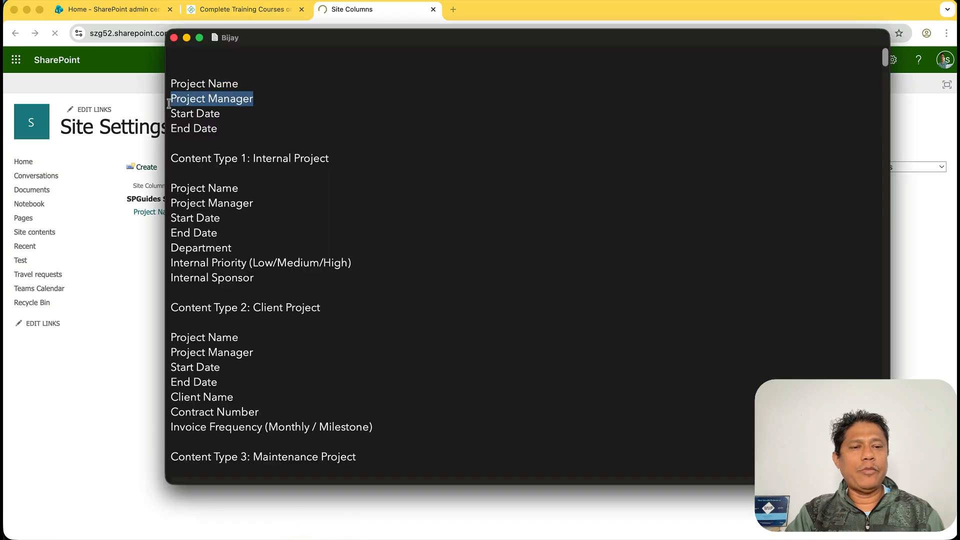
key("super+c")
key("super+Tab")
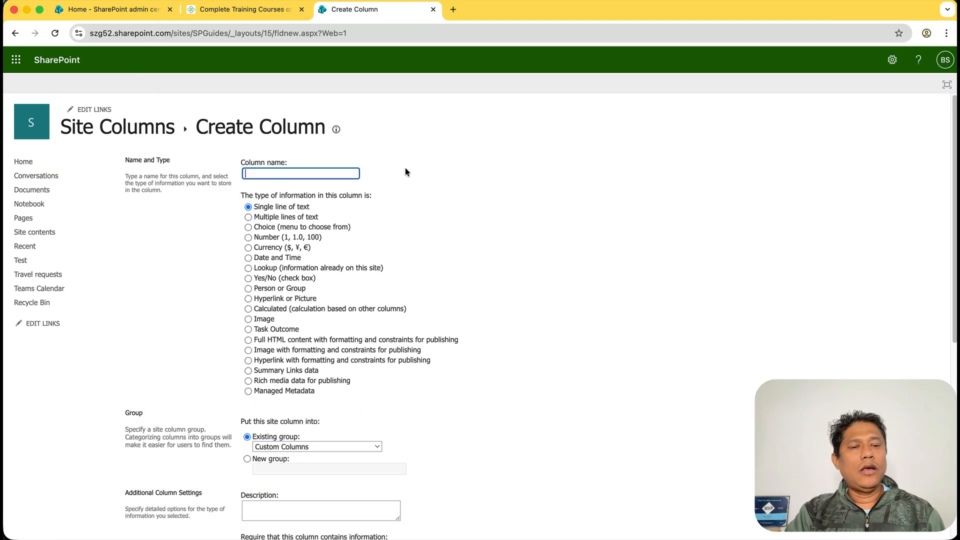
key("super+v")
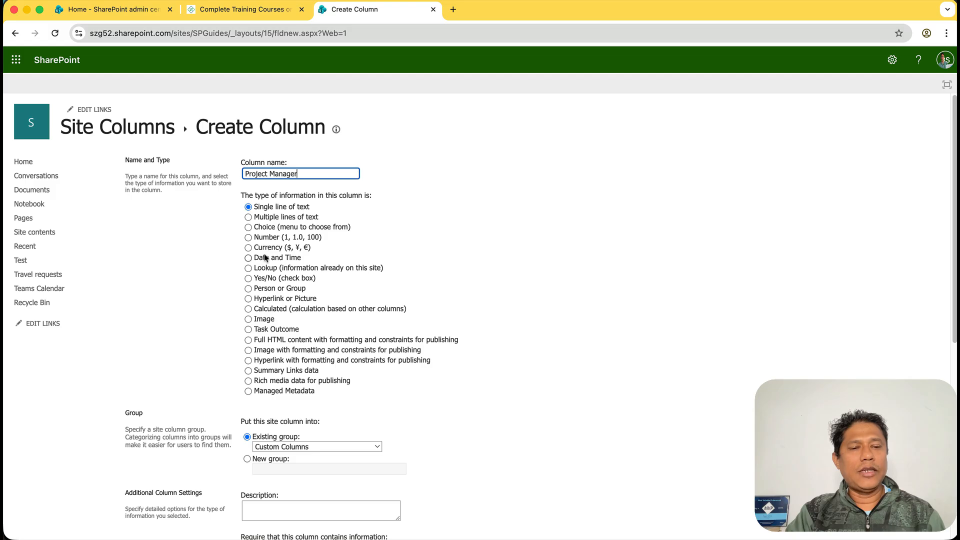
Step: Make Project Manager a Person or Group column in the existing SPGuides Site Columns group and create it
left_click(248, 289)
scroll(363, 302, "down", 3)
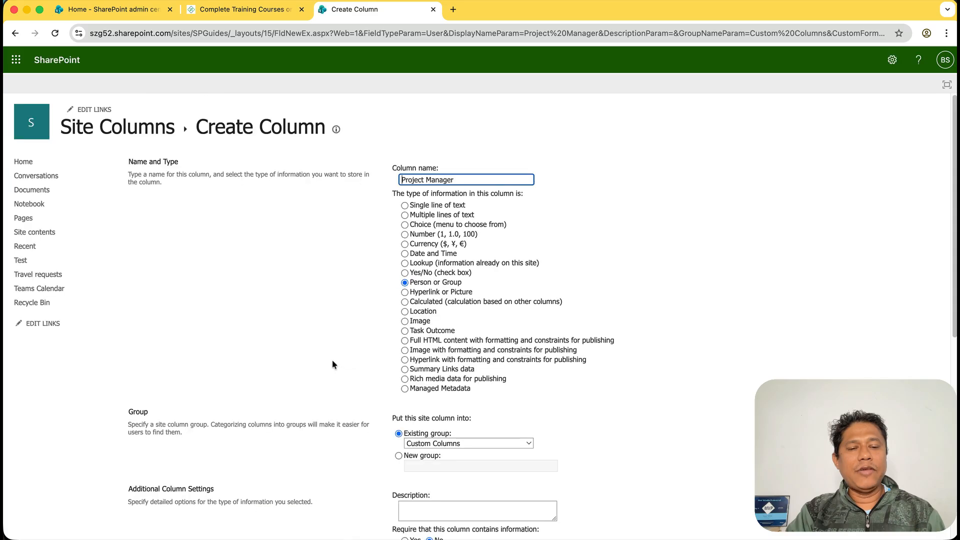
scroll(468, 365, "down", 1)
left_click(479, 409)
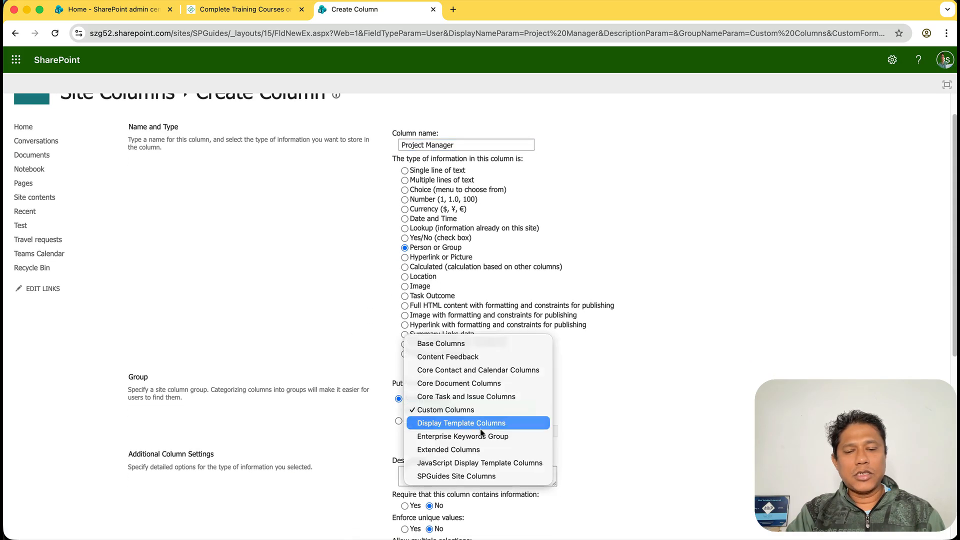
left_click(479, 475)
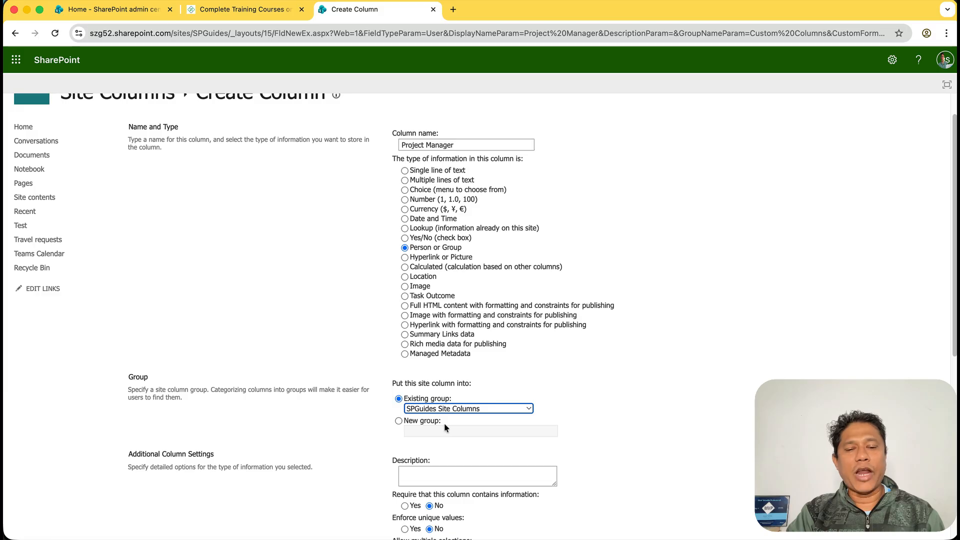
scroll(633, 405, "down", 5)
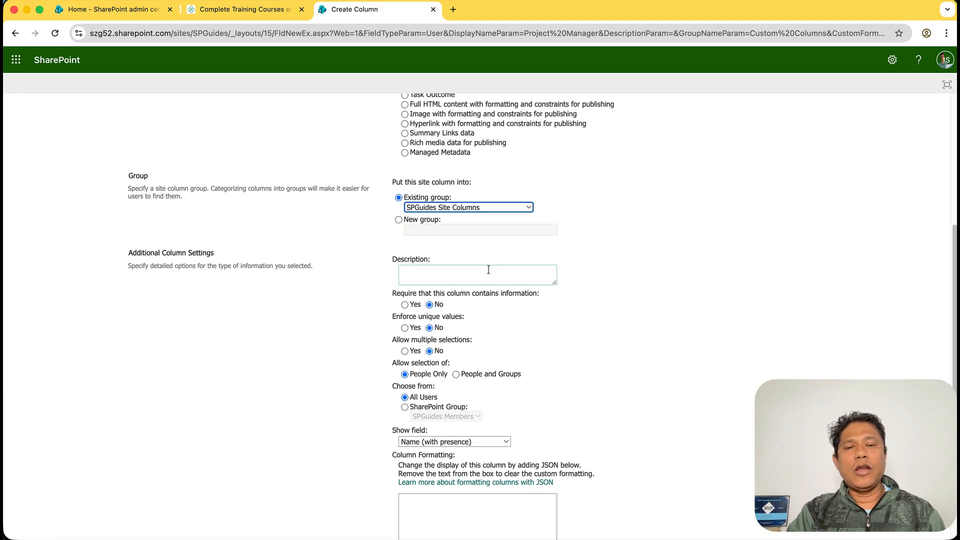
scroll(488, 275, "up", 5)
scroll(426, 388, "down", 5)
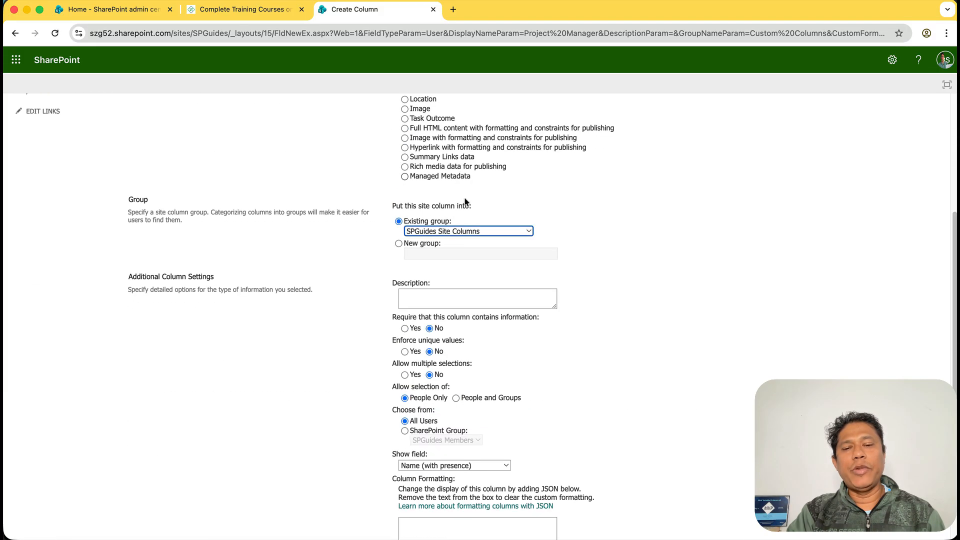
scroll(521, 377, "down", 4)
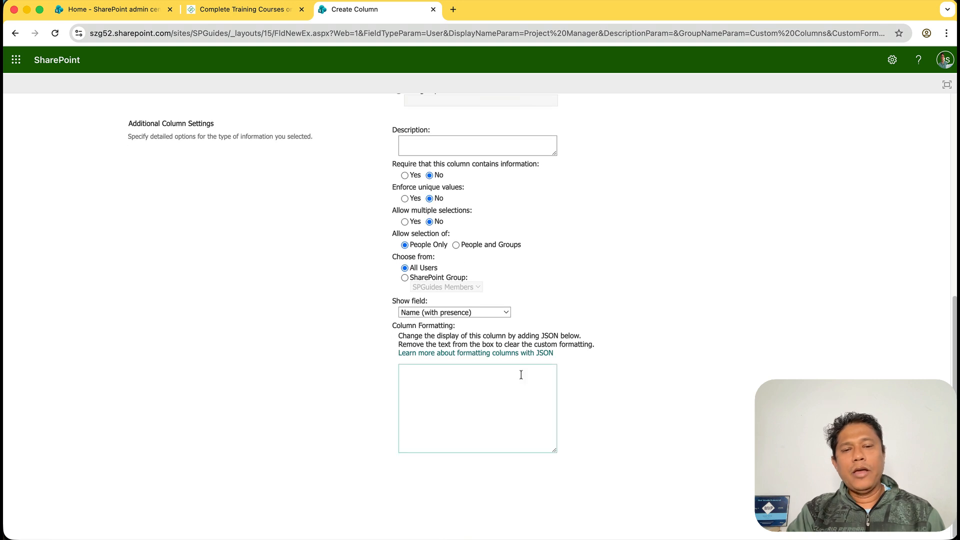
left_click(848, 473)
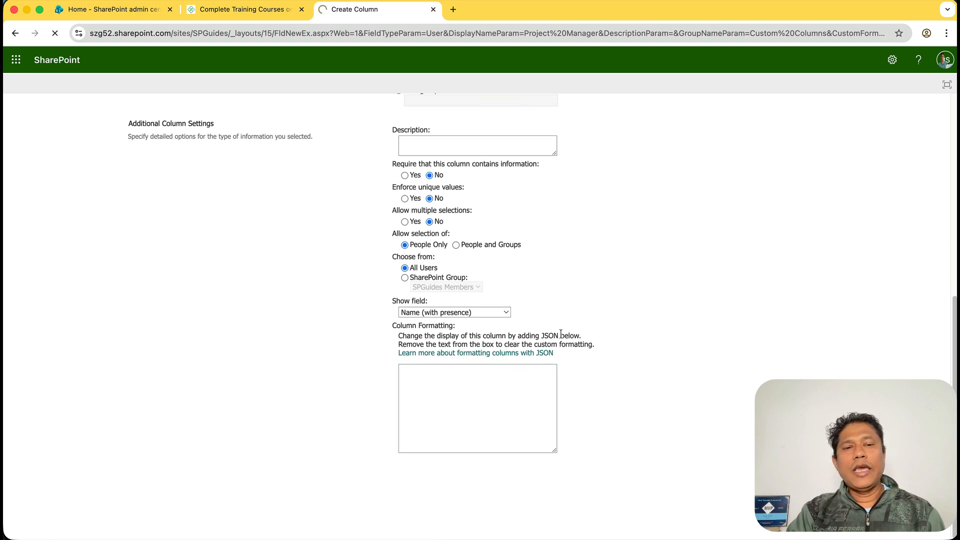
Step: Start another site column named End Date, copied from the notes, with the Date and Time type
left_click(315, 535)
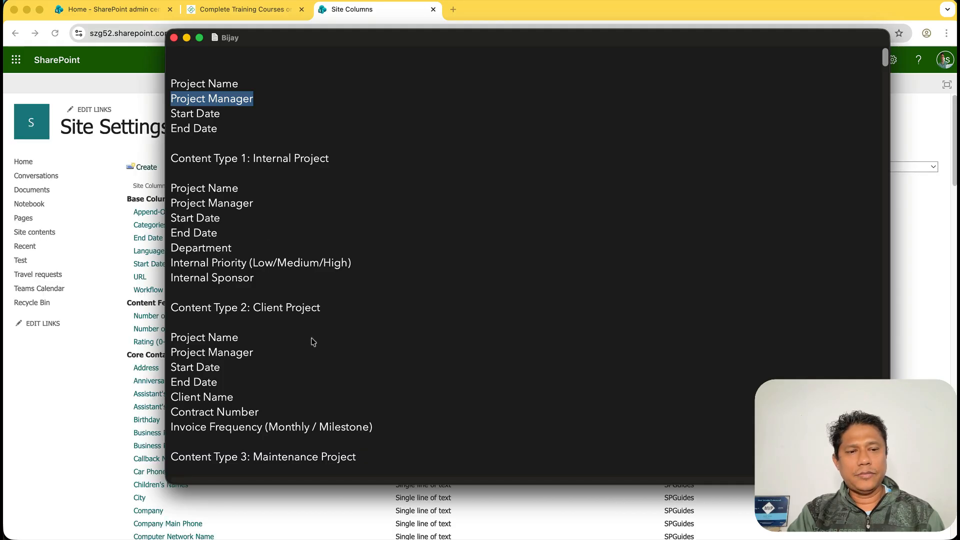
key("super+Tab")
left_click(148, 169)
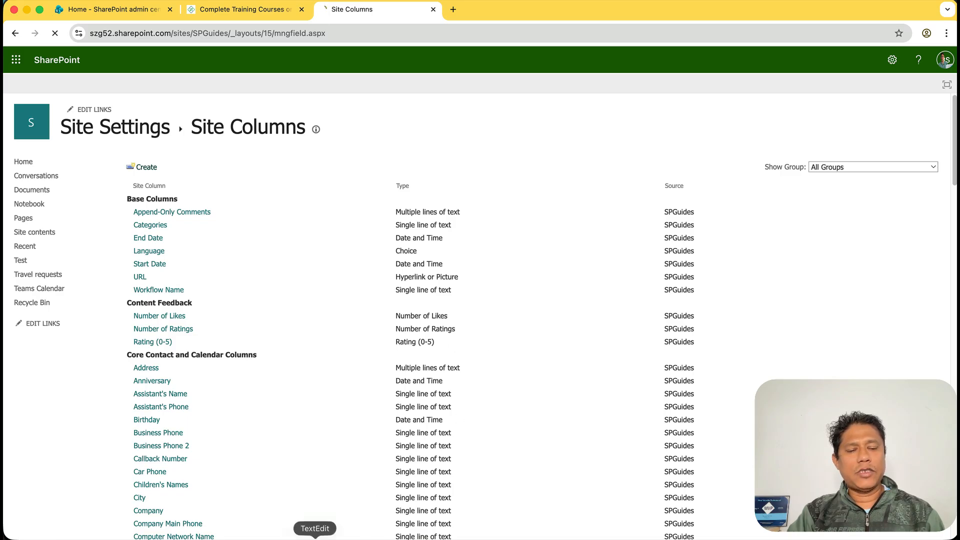
left_click(315, 537)
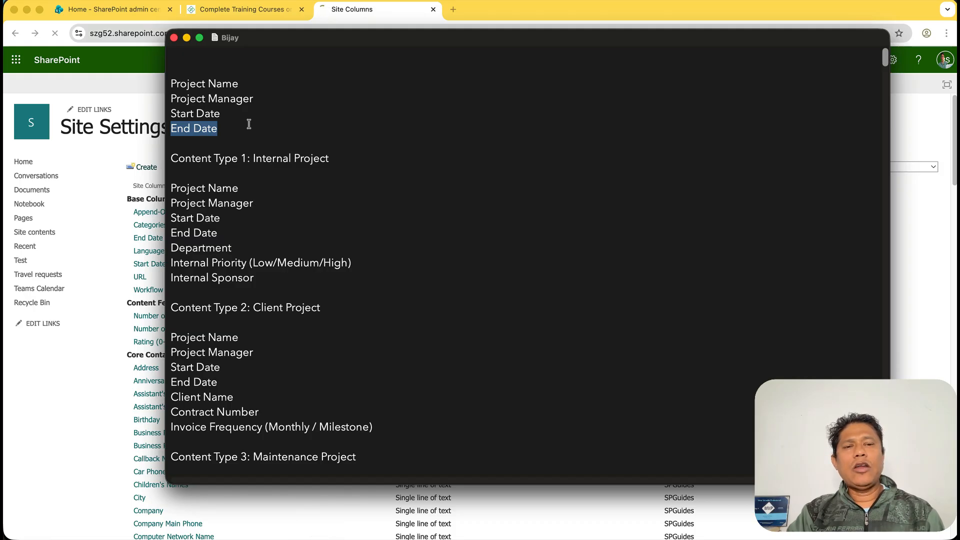
key("super+Tab")
key("super+v")
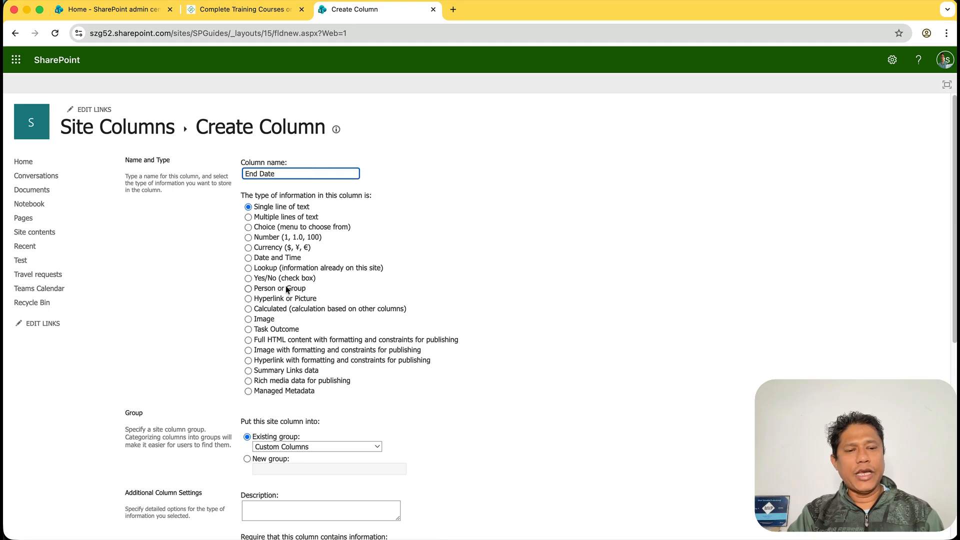
left_click(248, 258)
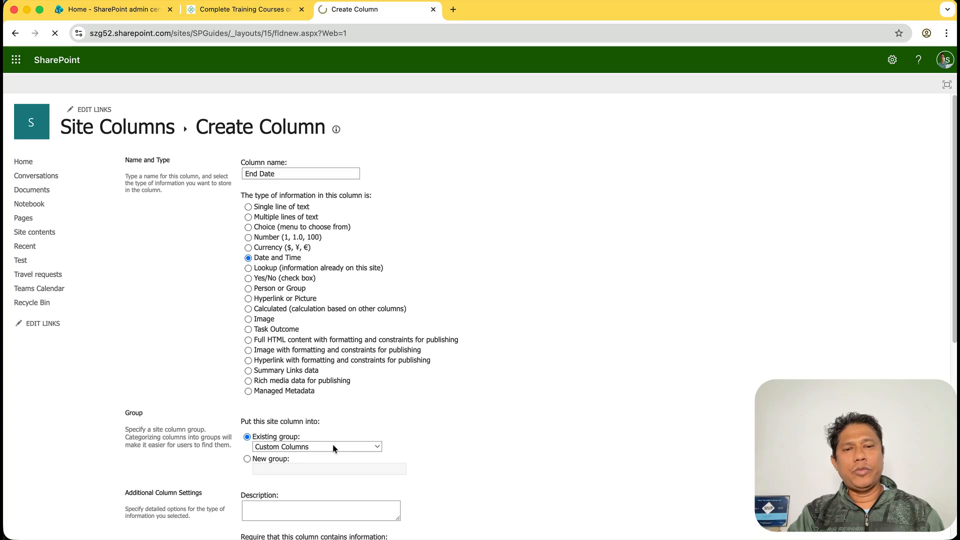
Step: Assign the End Date column to the existing SPGuides Site Columns group and try to create it
scroll(333, 443, "down", 3)
left_click(355, 379)
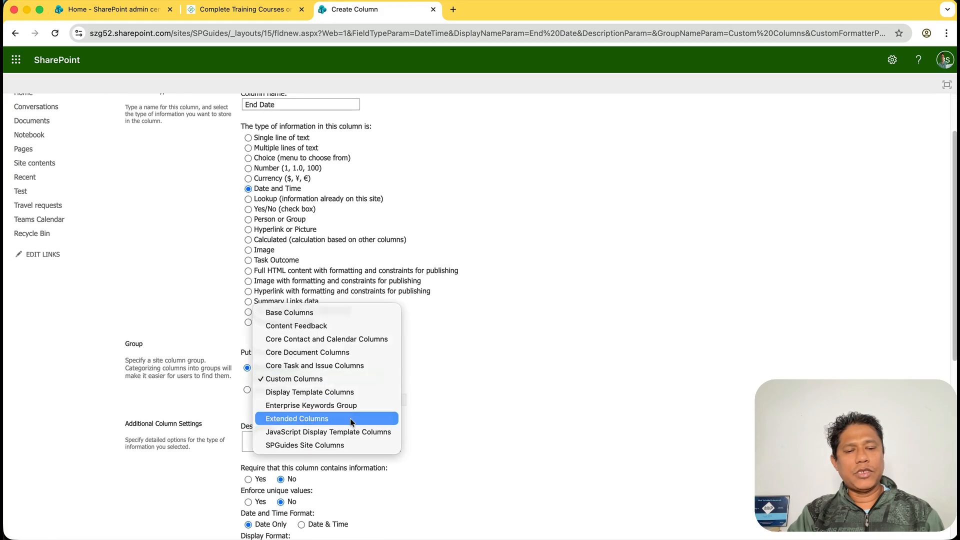
left_click(342, 439)
scroll(481, 410, "down", 1)
scroll(481, 410, "down", 7)
left_click(865, 483)
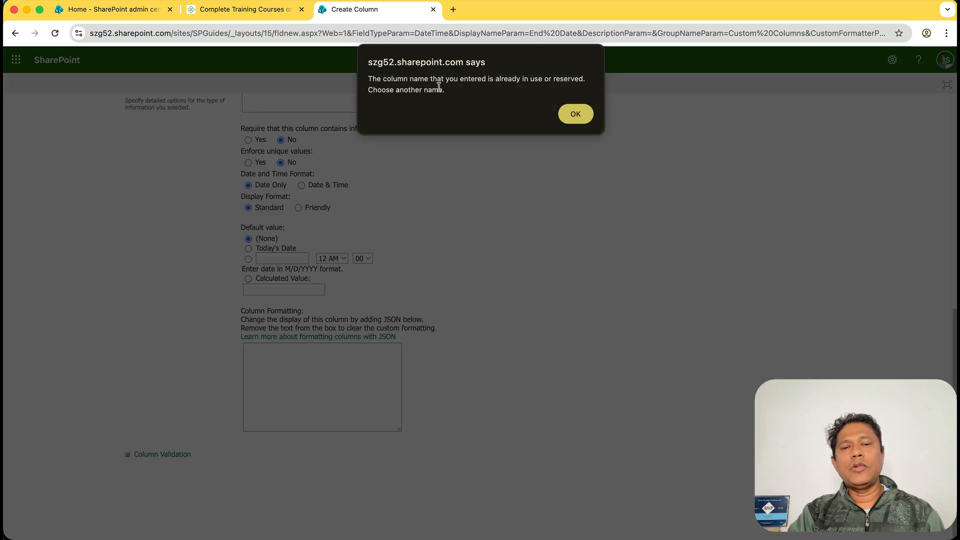
Step: Dismiss the alert, rename the new column Project End Date and create it
left_click(569, 117)
type("Project End Date")
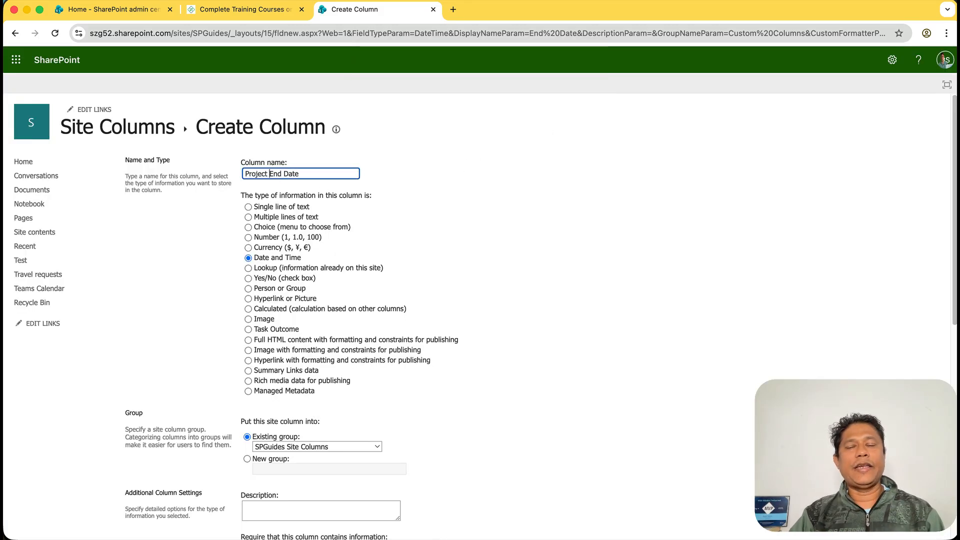
scroll(782, 310, "down", 8)
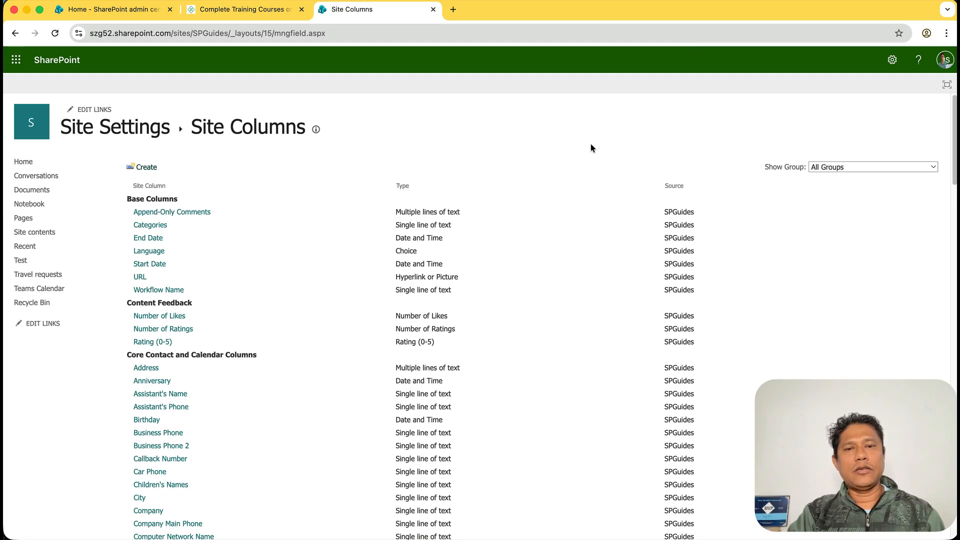
left_click(720, 1)
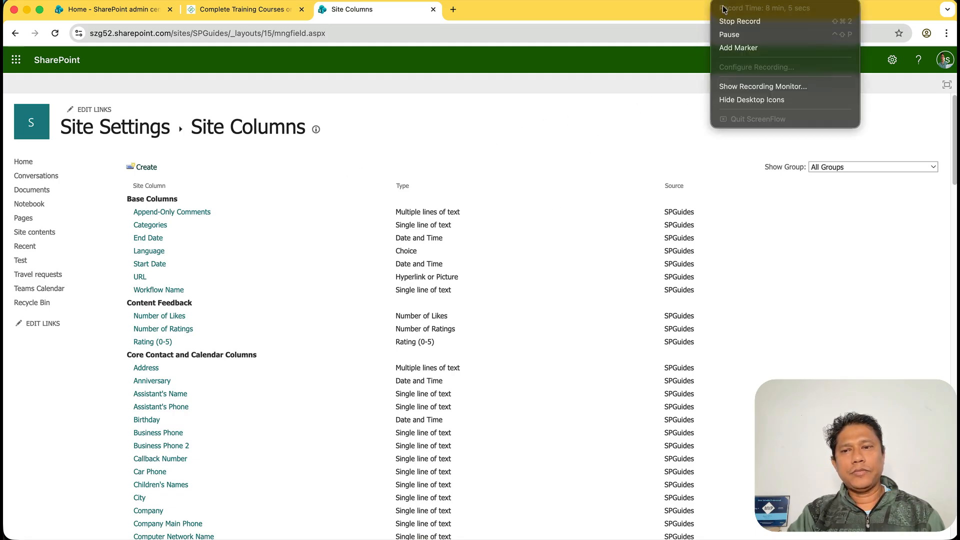
left_click(725, 34)
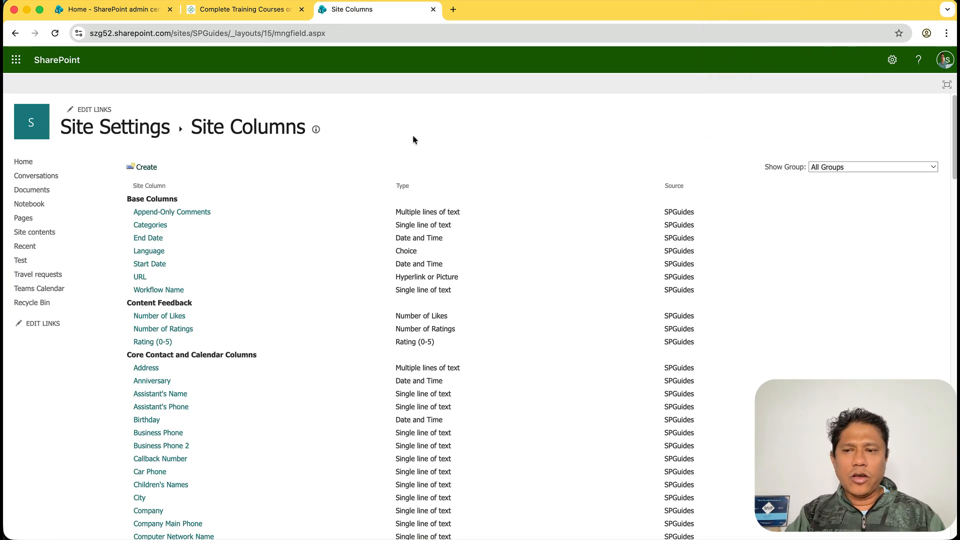
Step: Review the columns in the SPGuides Site Columns group, and open the site content types gallery from Site Settings
left_click(840, 167)
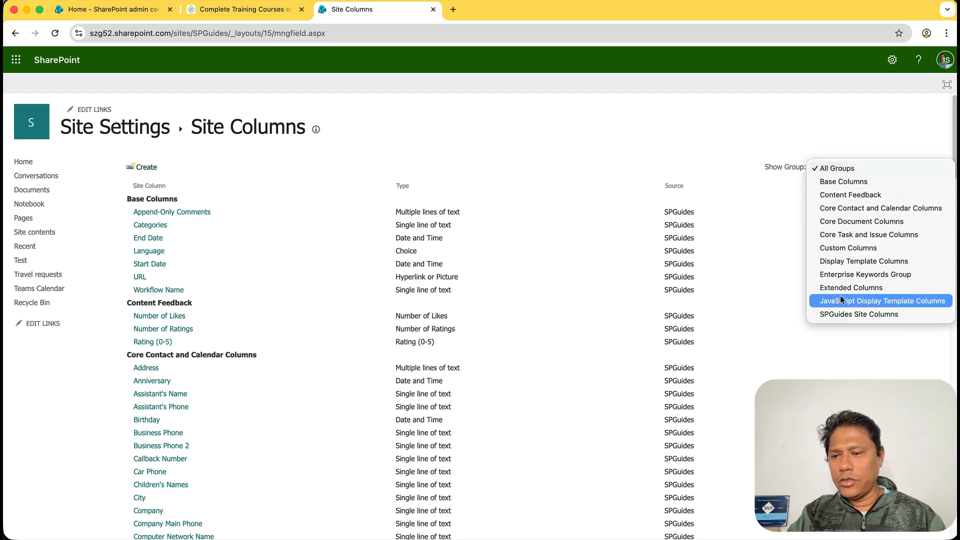
left_click(839, 314)
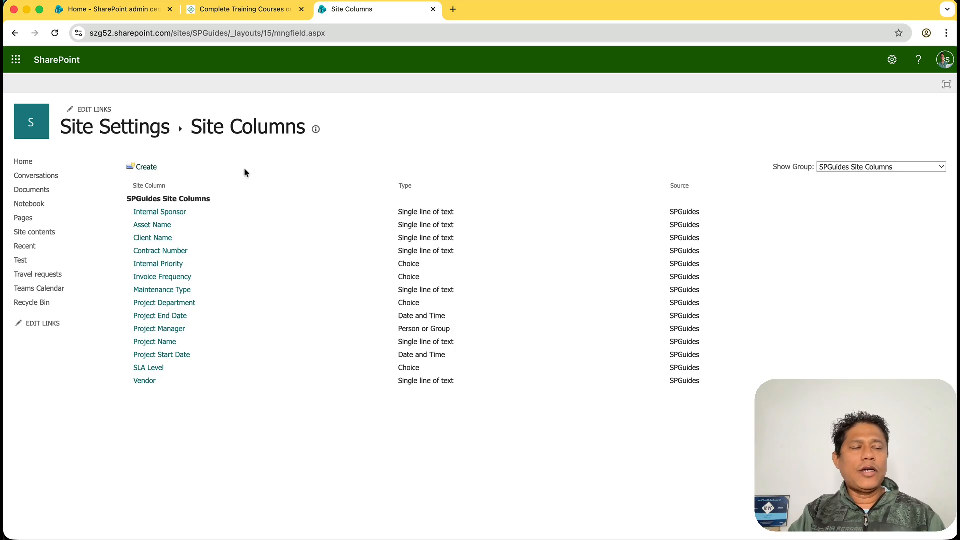
left_click(144, 131)
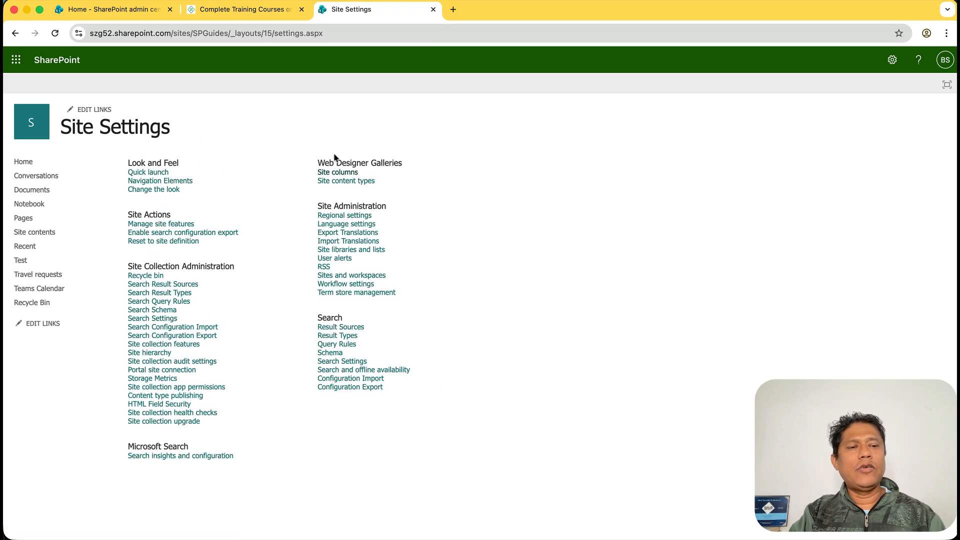
left_click(341, 182)
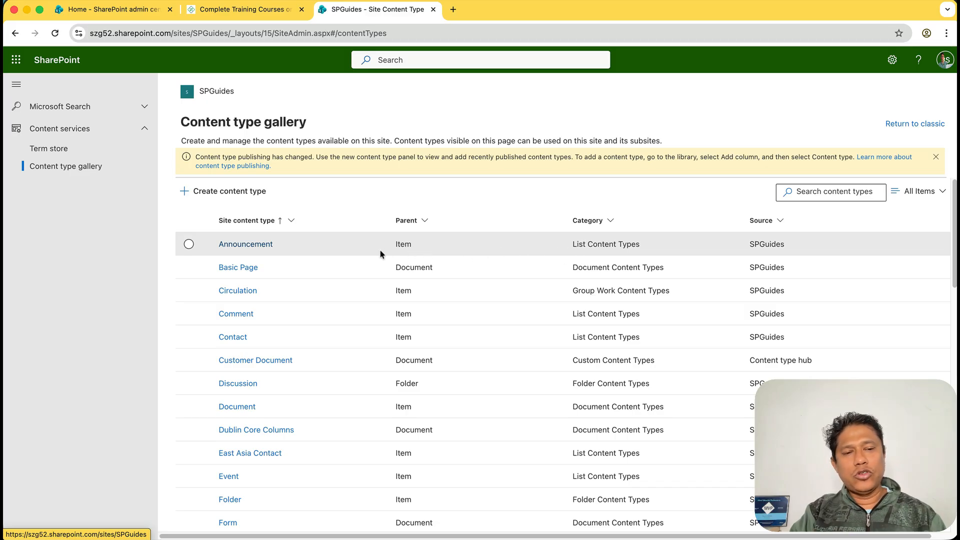
Step: Open the Announcement content type and examine how its Content Type ID relates to its parent
left_click(259, 245)
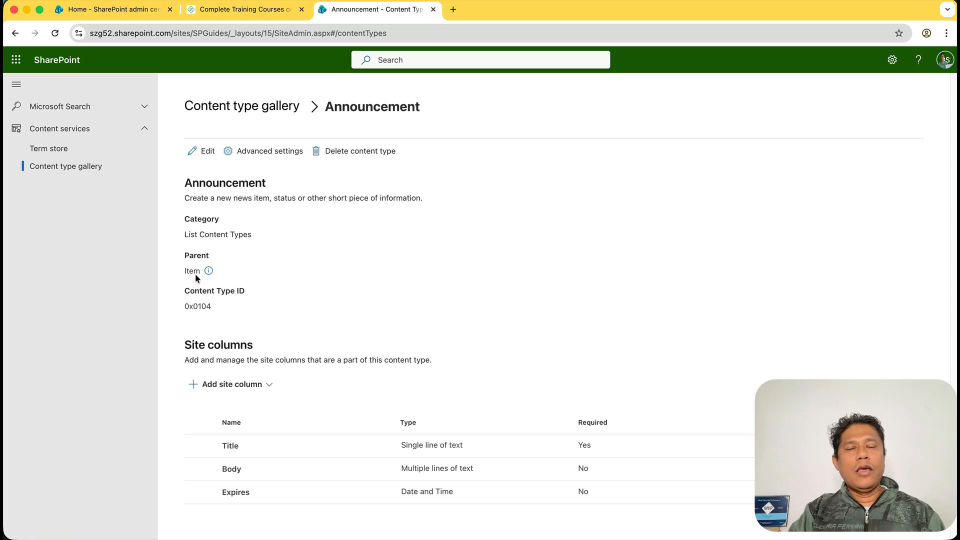
left_click_drag(186, 310, 195, 312)
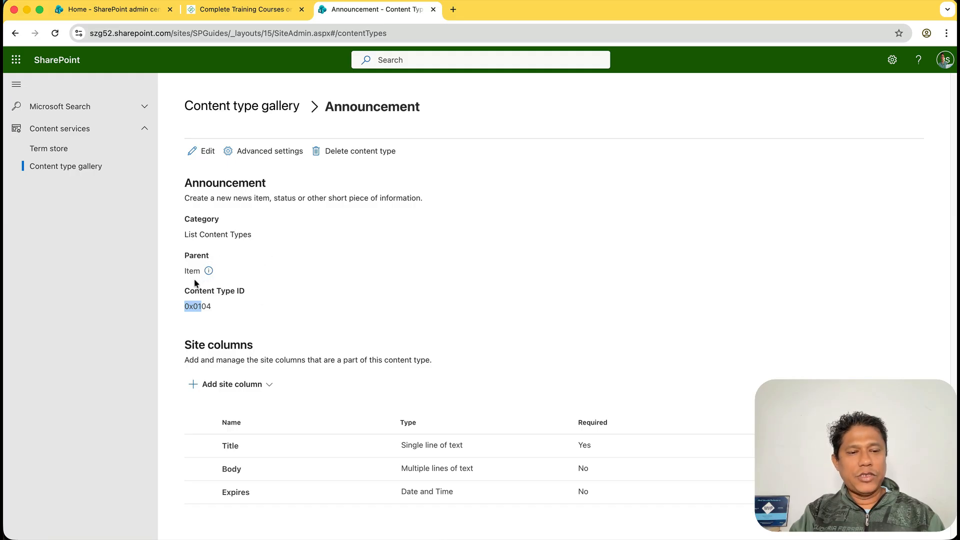
left_click_drag(211, 310, 182, 306)
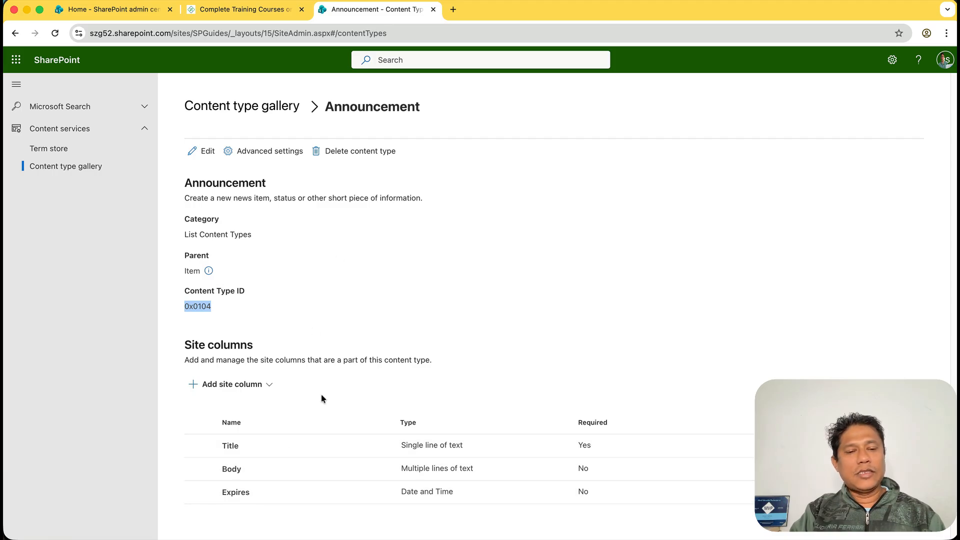
Step: Return to the content type gallery, open Customer Document and examine the leading part of its Content Type ID
left_click(233, 109)
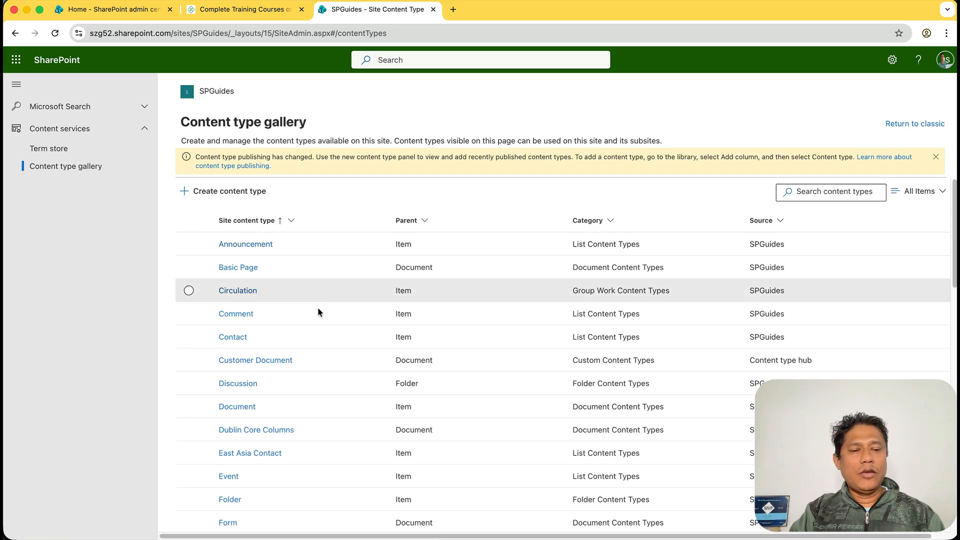
left_click(258, 361)
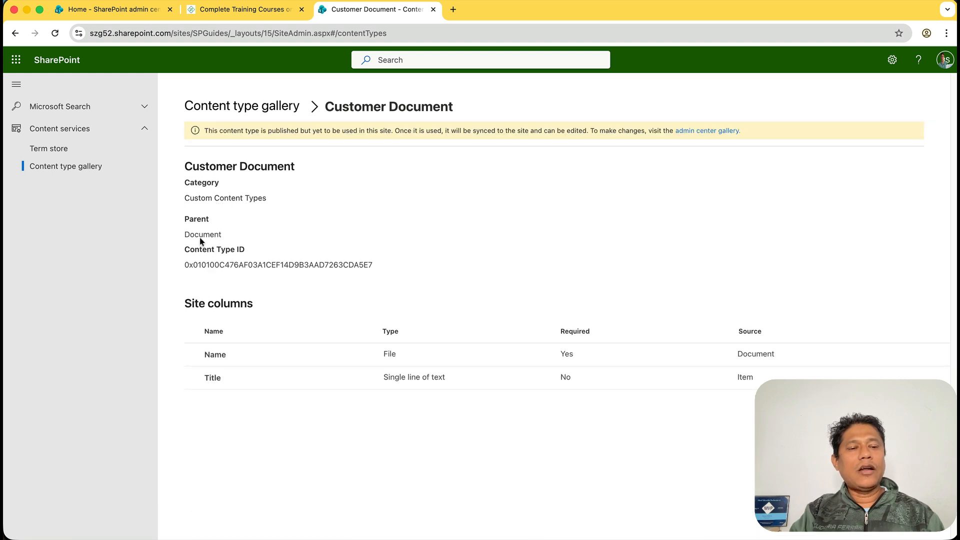
double_click(204, 269)
left_click_drag(175, 269, 209, 266)
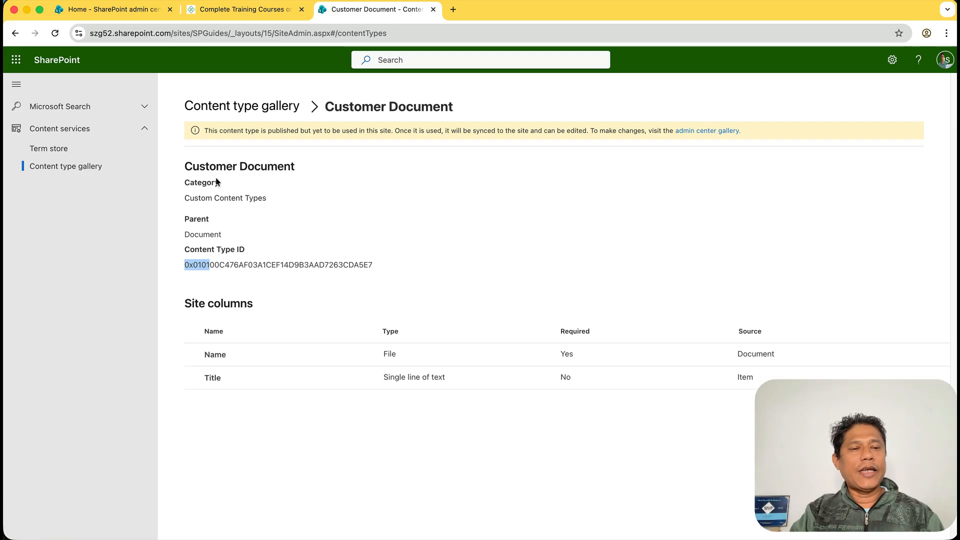
Step: Return to the content type gallery, open the Issue content type and examine its Content Type ID and site columns
left_click(242, 105)
scroll(295, 421, "down", 4)
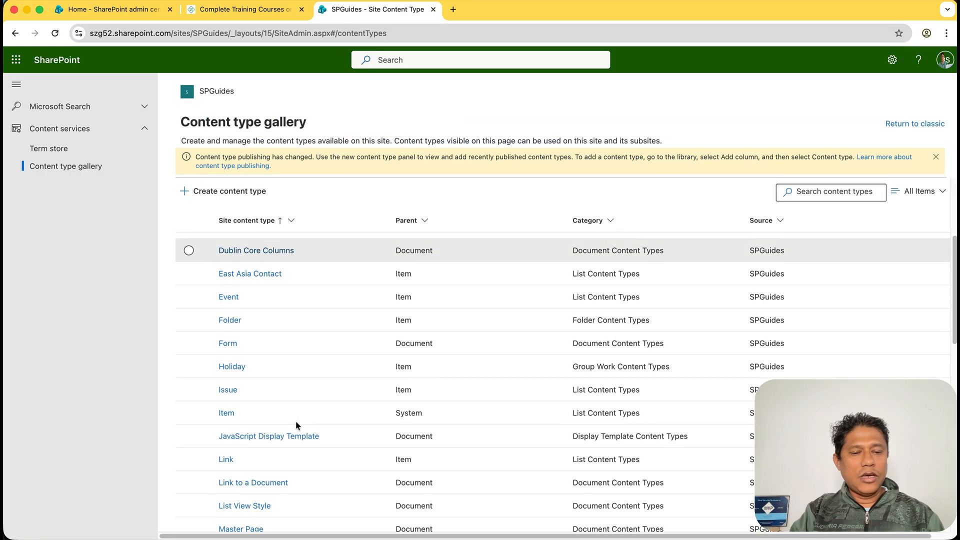
left_click(228, 390)
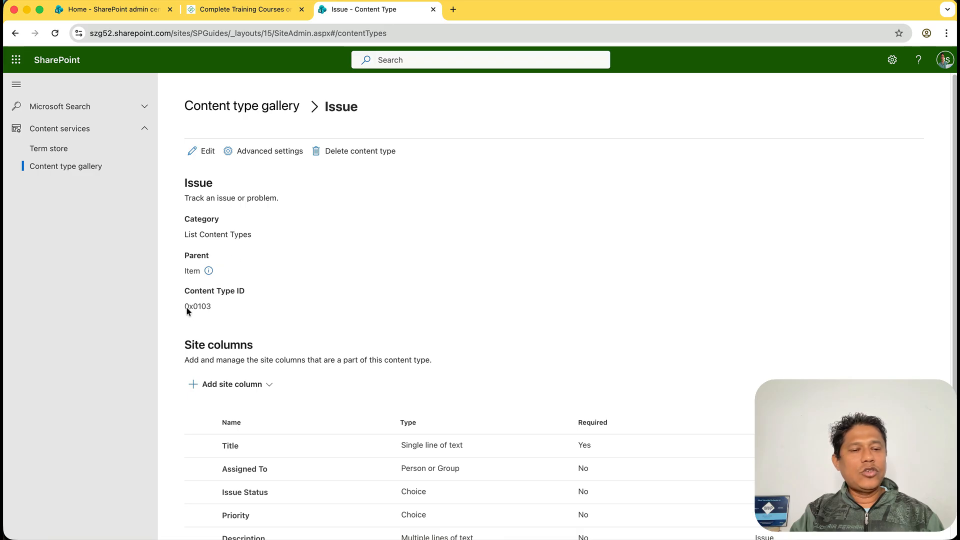
left_click(212, 308)
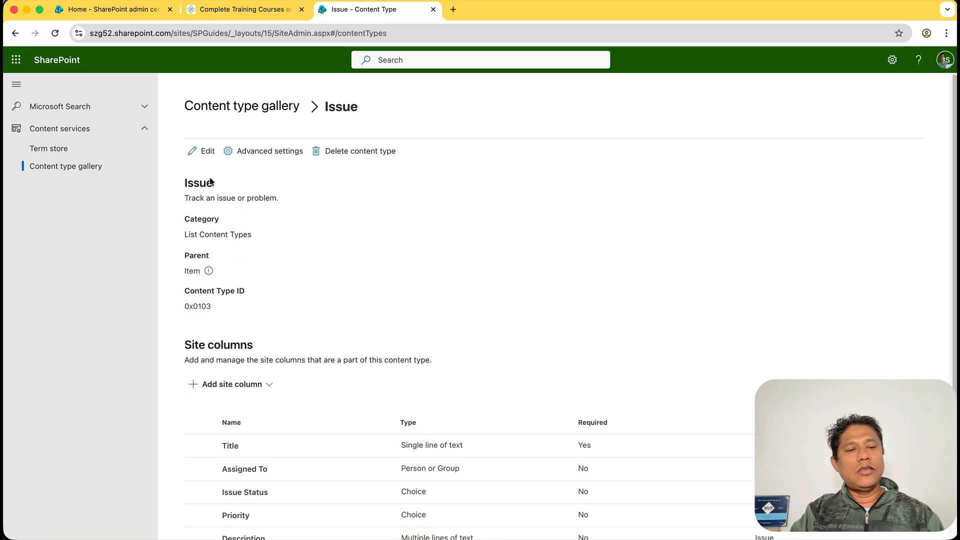
left_click_drag(184, 307, 212, 307)
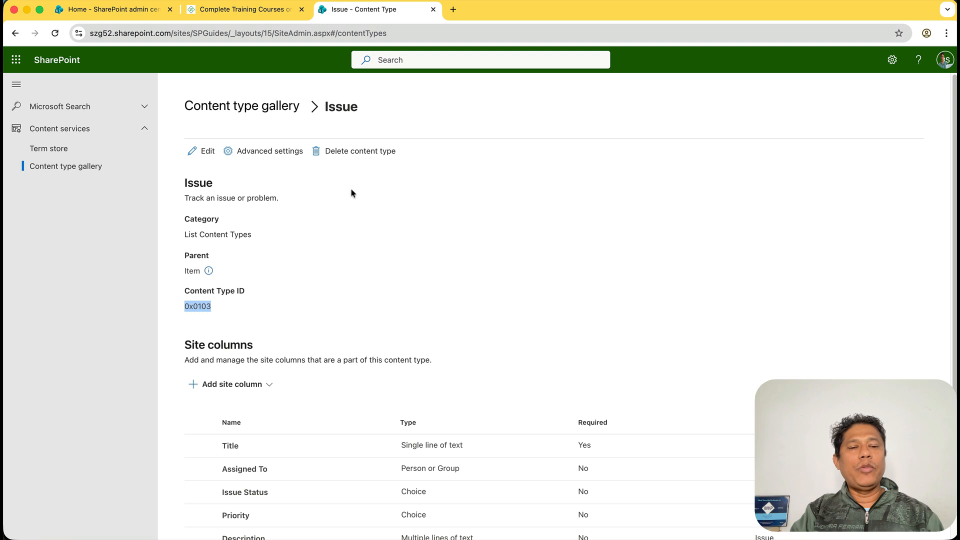
left_click(353, 247)
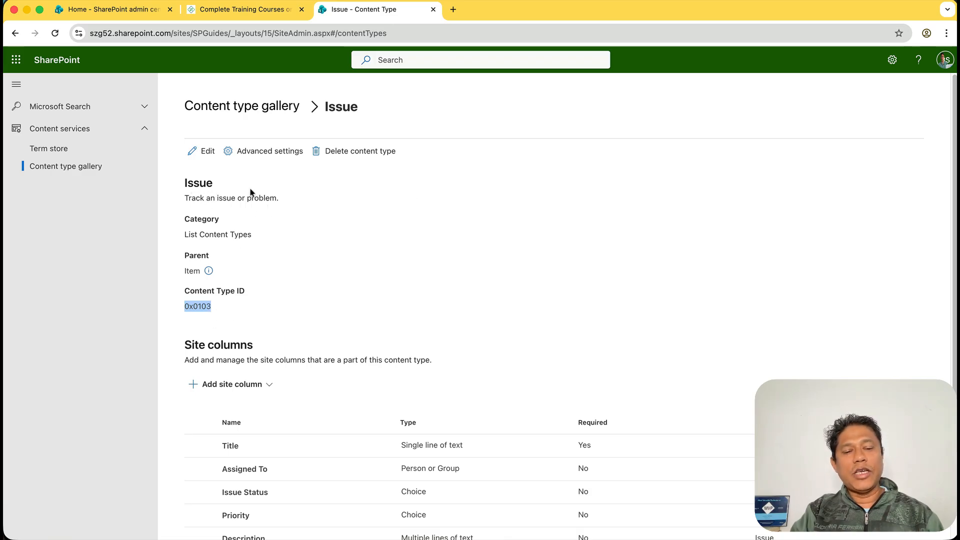
scroll(265, 325, "down", 2)
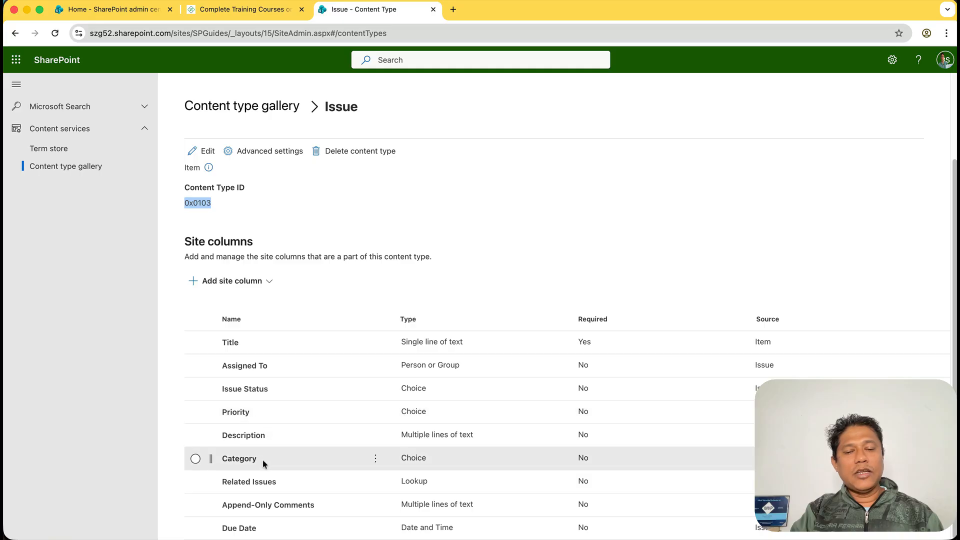
scroll(264, 383, "up", 2)
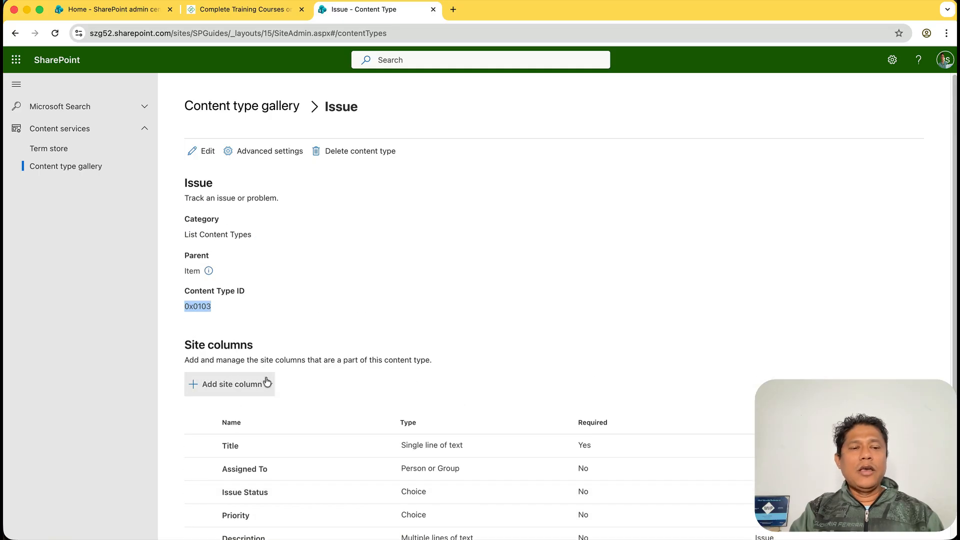
Step: Open the Item content type from the gallery to examine its parent and site columns, and go back to the gallery
left_click(227, 107)
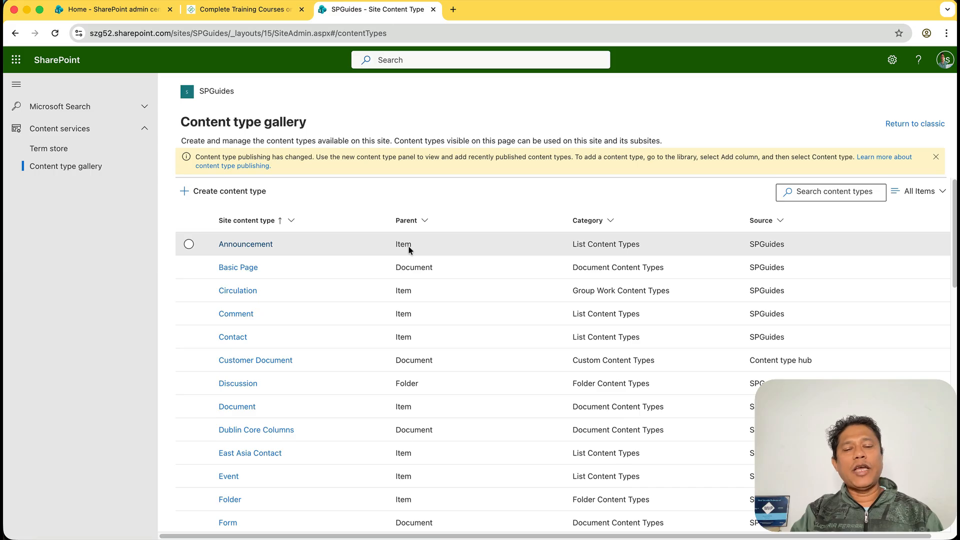
scroll(304, 400, "down", 2)
scroll(304, 400, "down", 5)
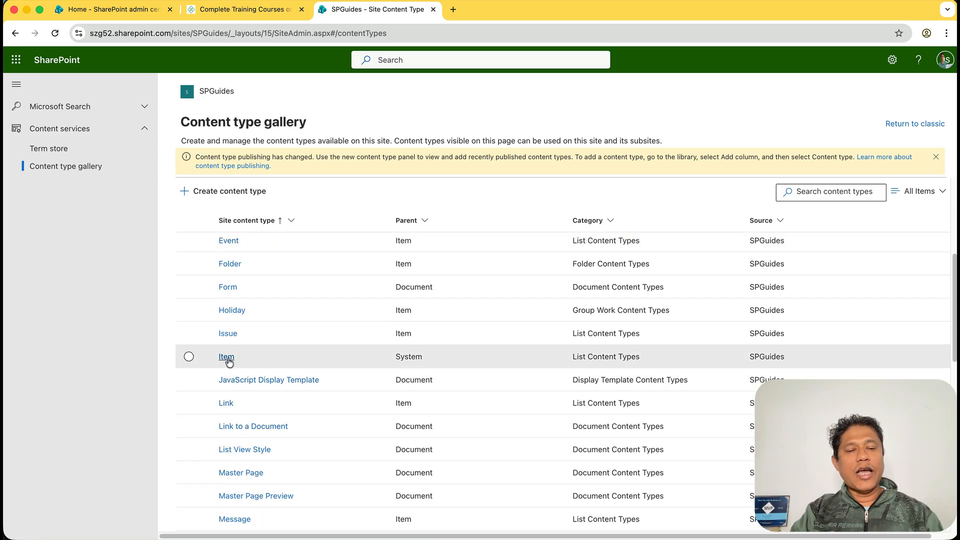
left_click(226, 357)
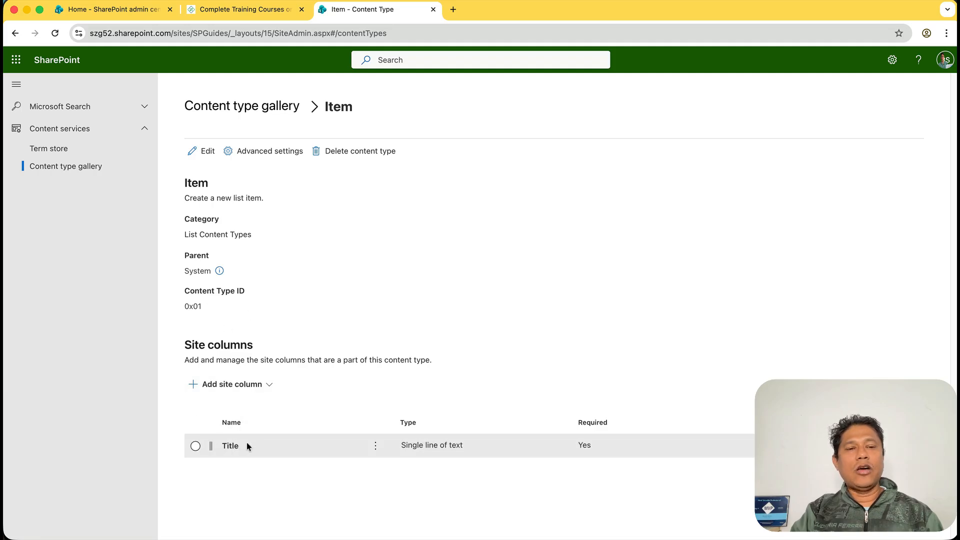
left_click(257, 110)
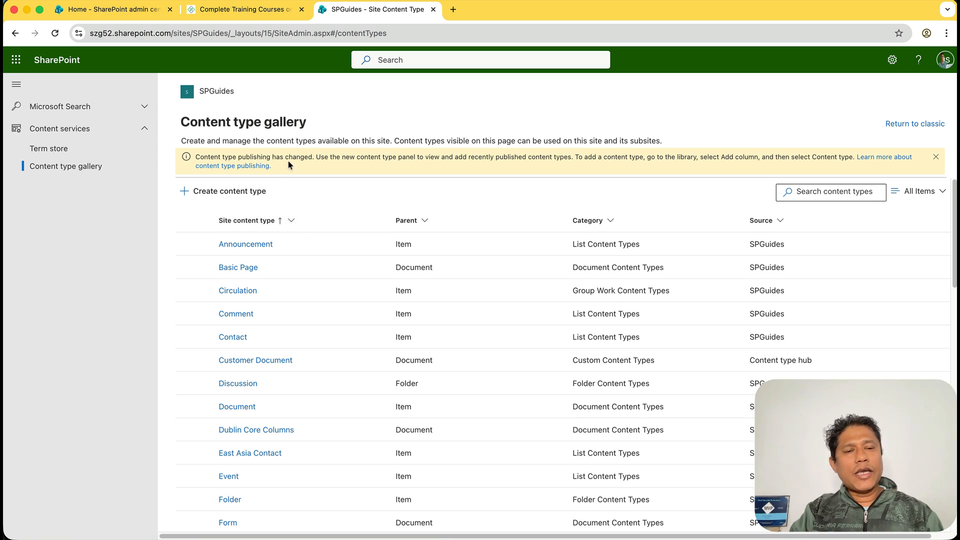
Step: Copy the name Internal Project from the notes window and enter it as the name of a new content type in SharePoint
left_click(315, 538)
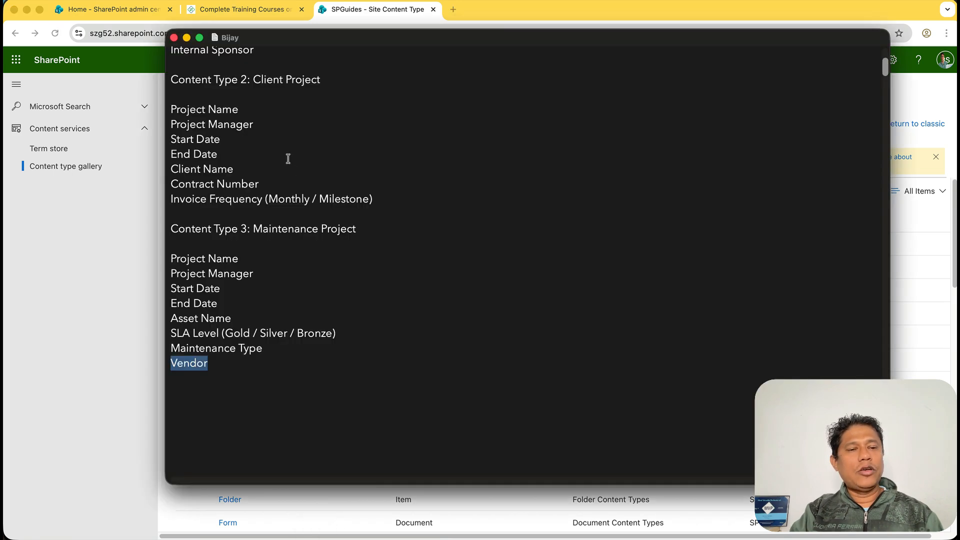
scroll(294, 238, "up", 5)
scroll(294, 239, "up", 3)
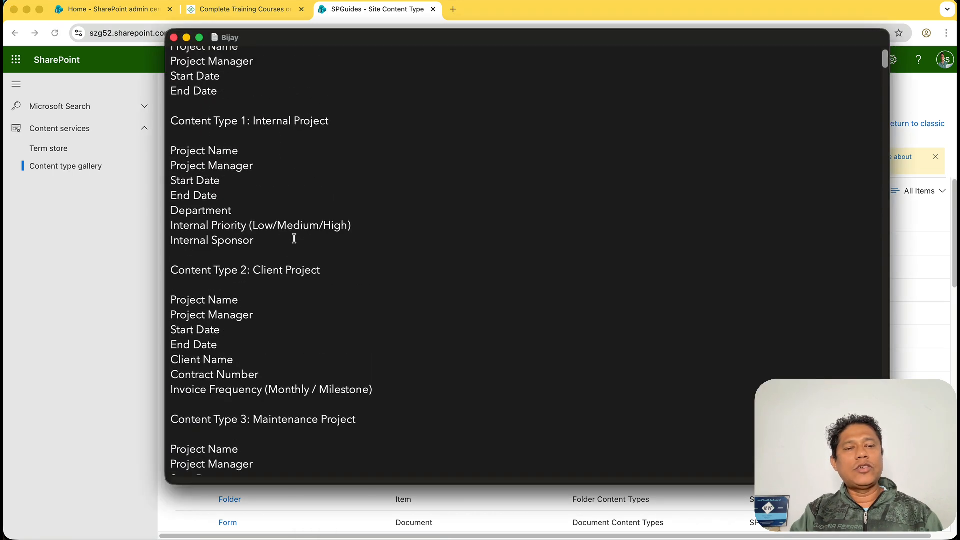
left_click_drag(329, 140, 253, 141)
key("super+c")
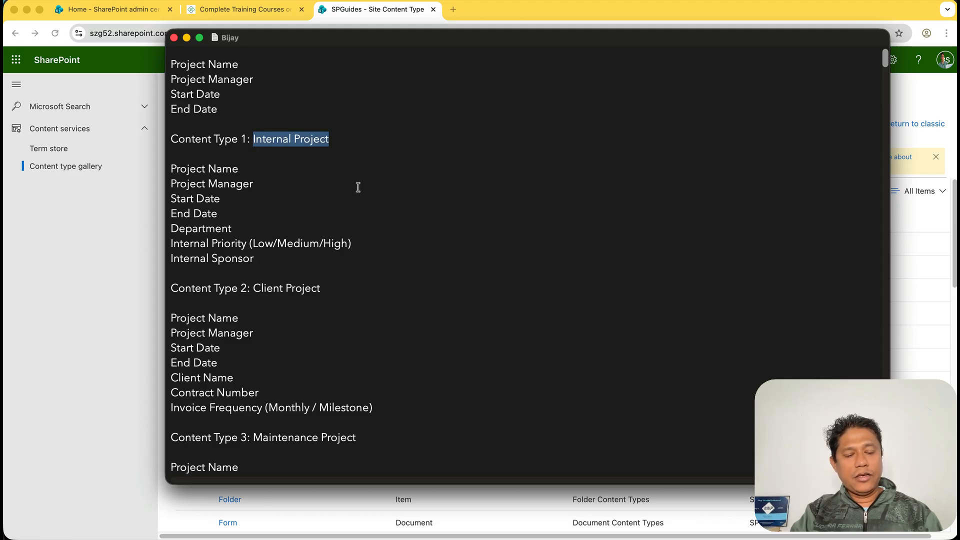
key("super+Tab")
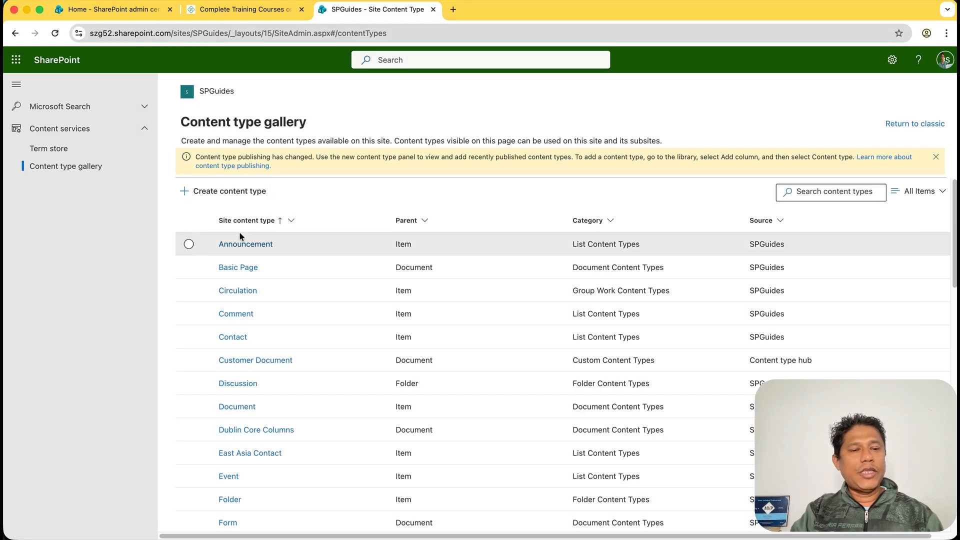
left_click(225, 194)
key("super+v")
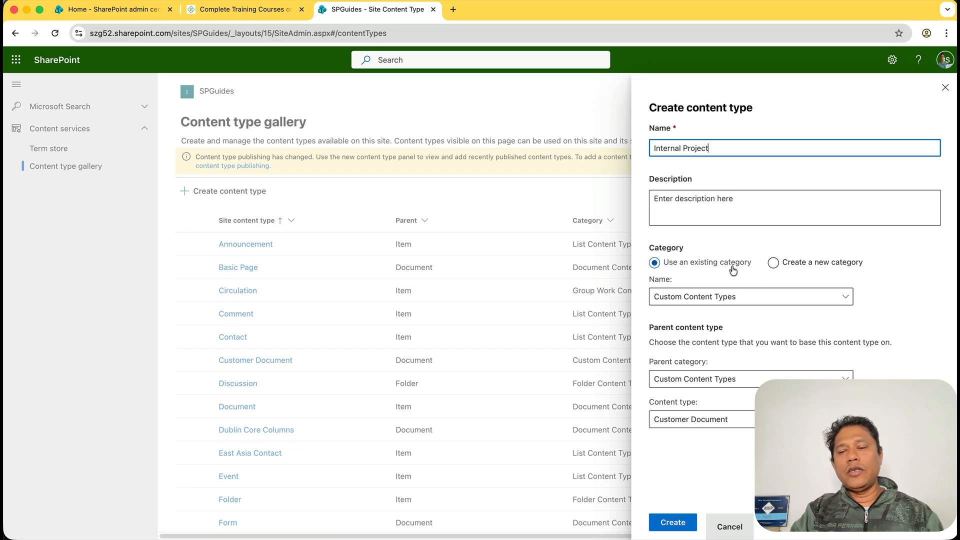
Step: Assign the content type to a new category named SPGuides Custom Content Types
left_click(773, 262)
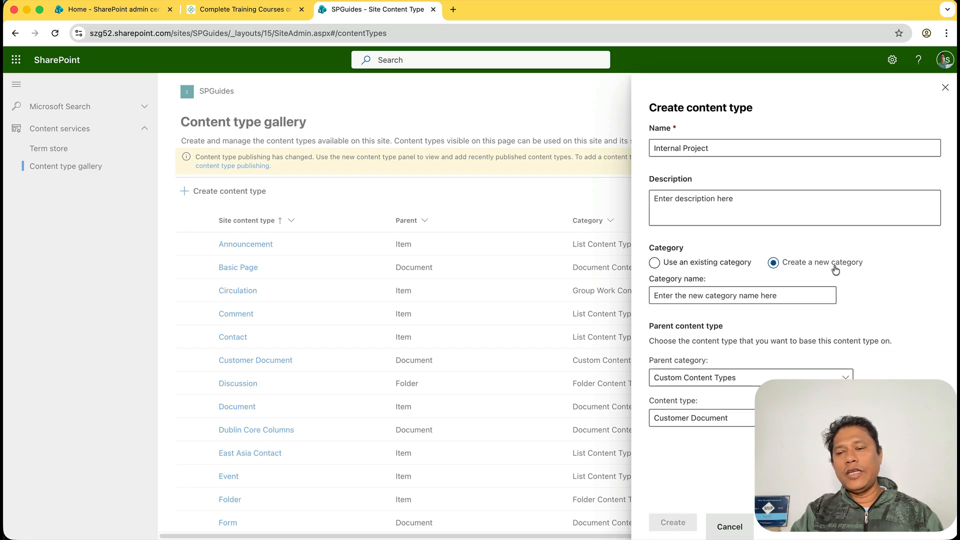
left_click(725, 294)
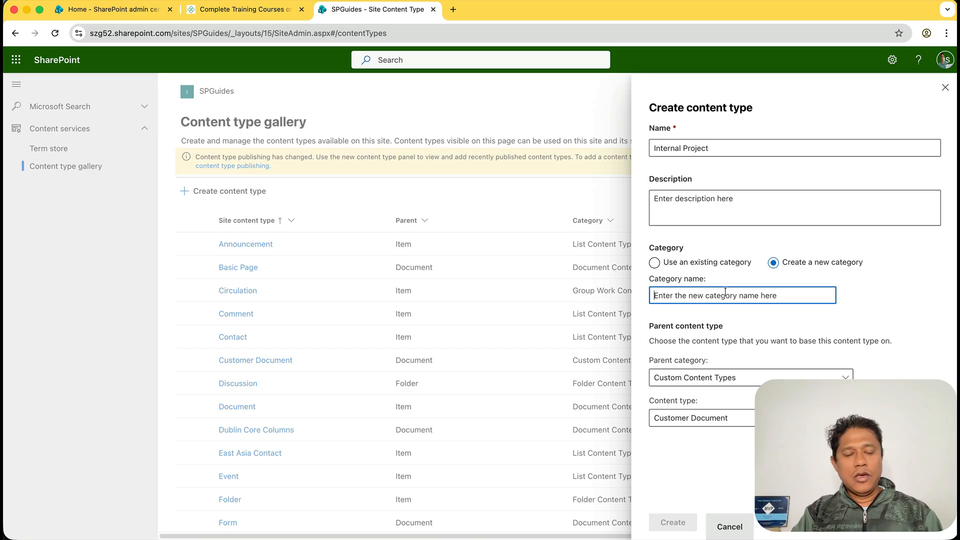
type("SPGuides ")
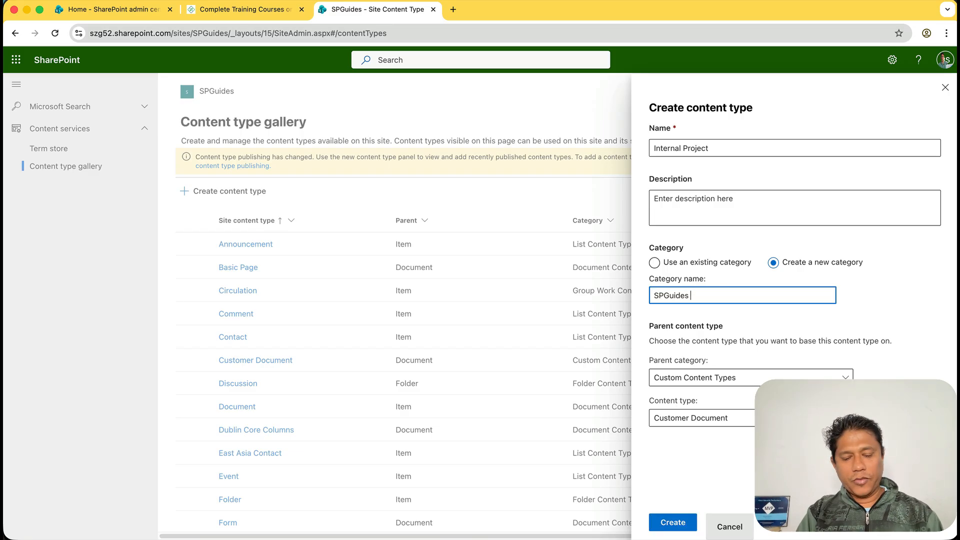
type("Custom Co")
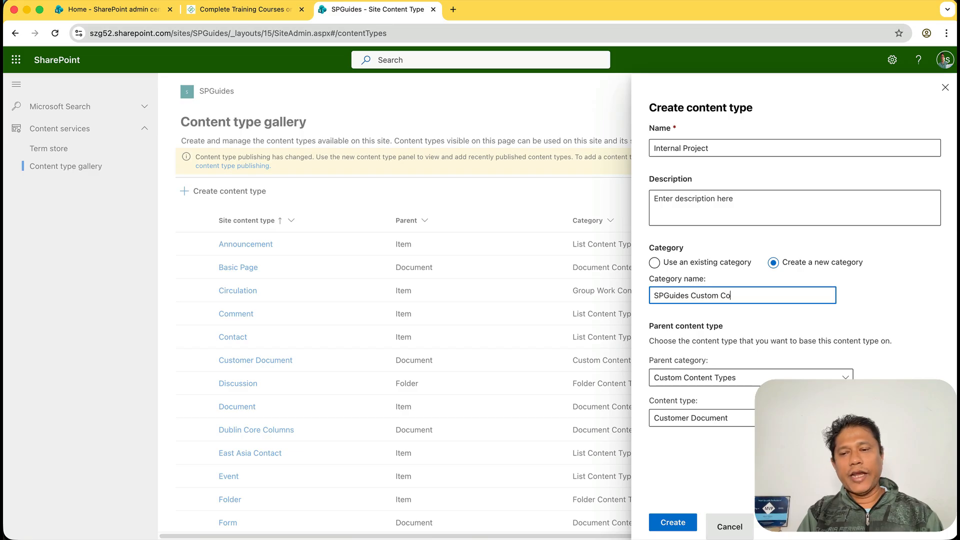
type("nten Ty")
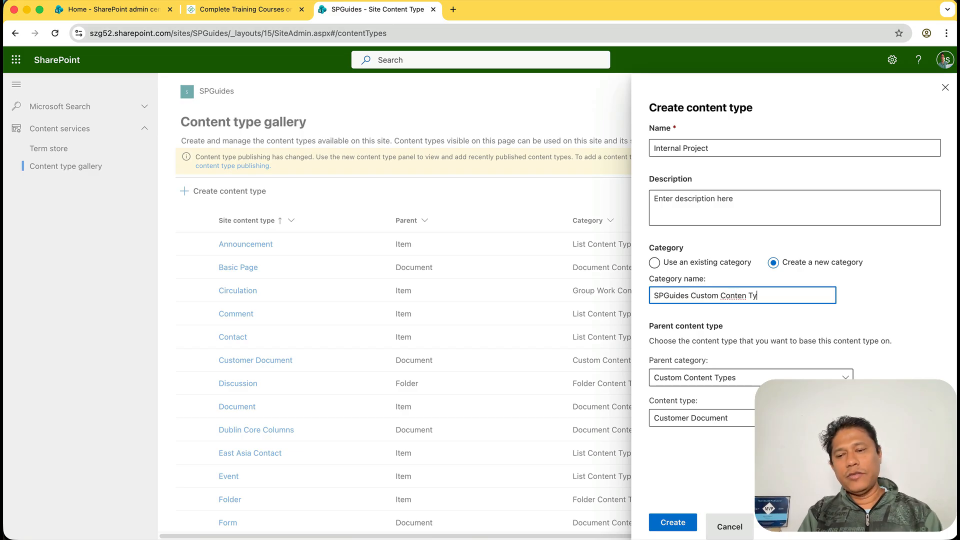
type("pes")
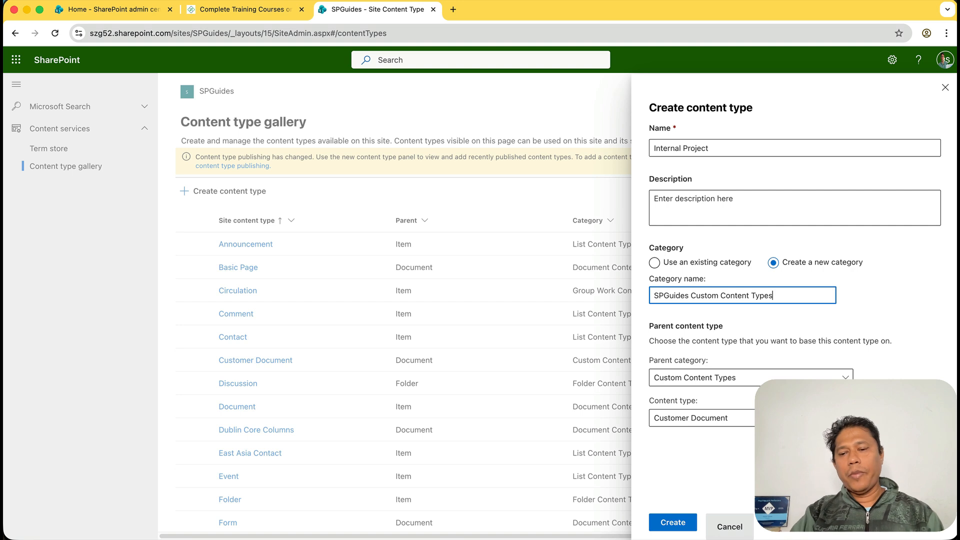
Step: Set the parent category to List Content Types and the parent content type to Item, and create the content type
left_click(723, 380)
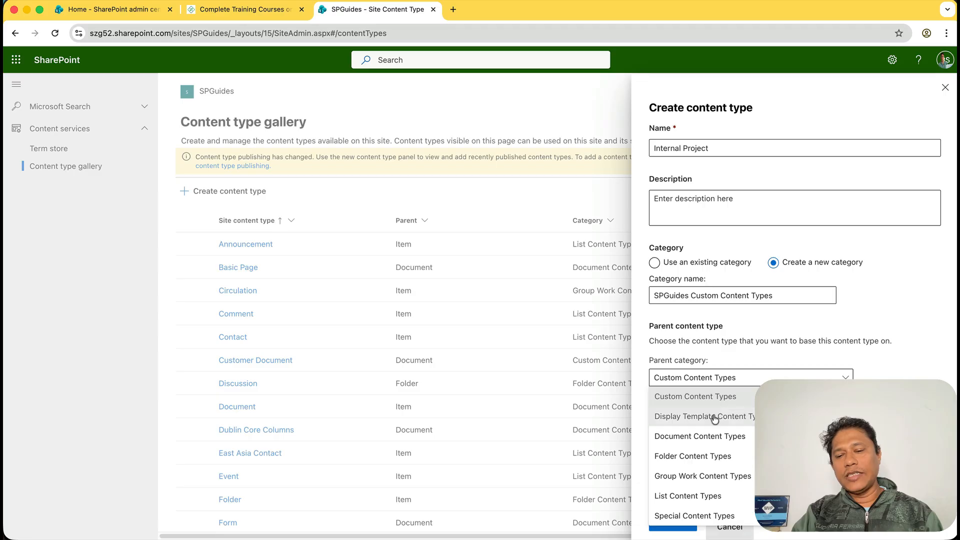
left_click(706, 495)
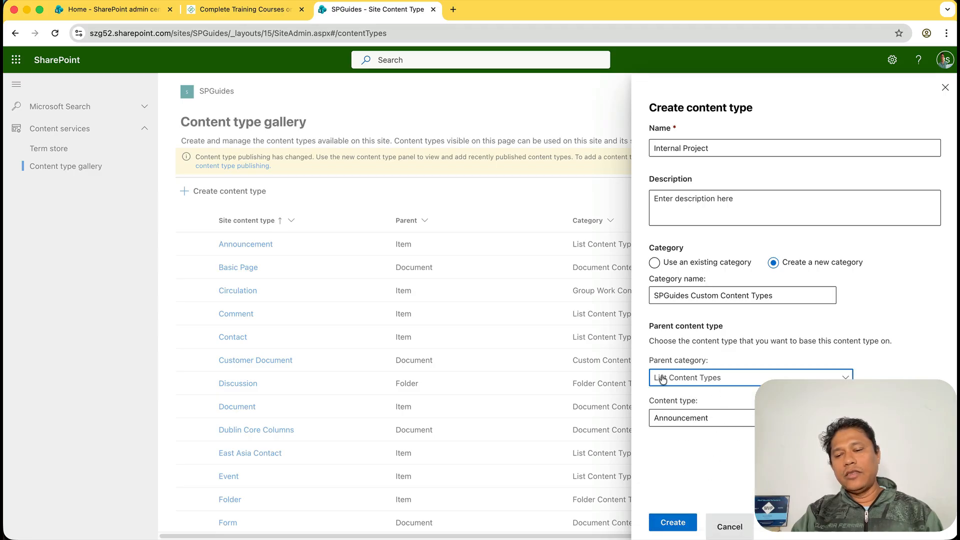
left_click(698, 418)
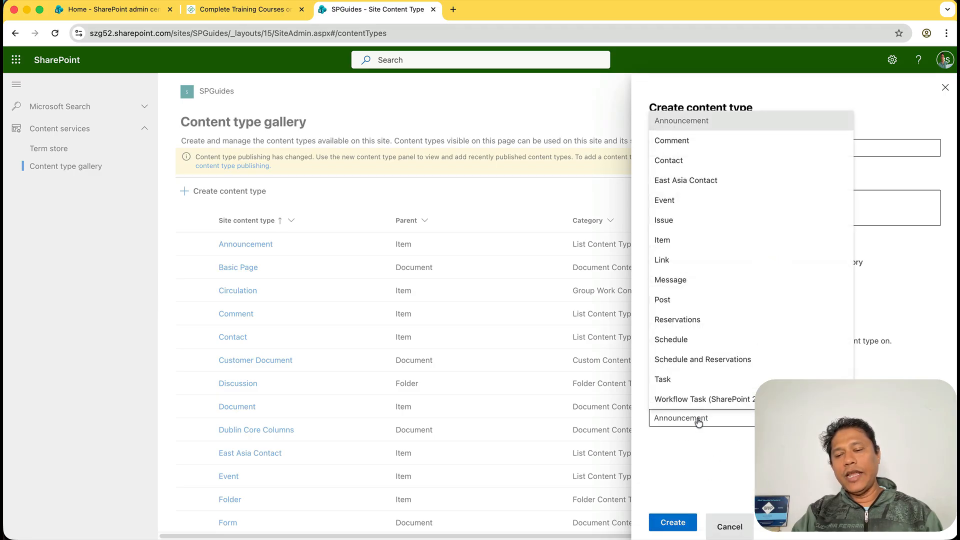
left_click(660, 239)
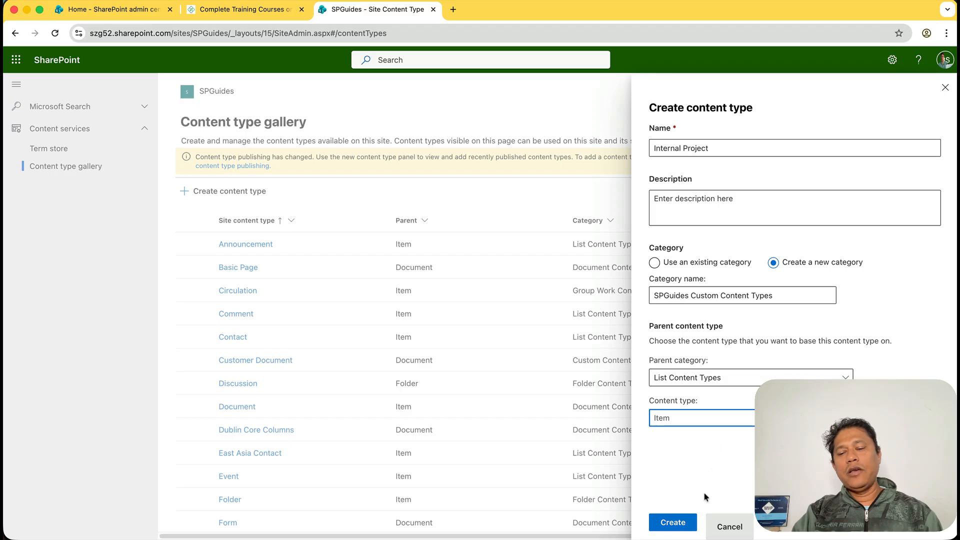
left_click(684, 526)
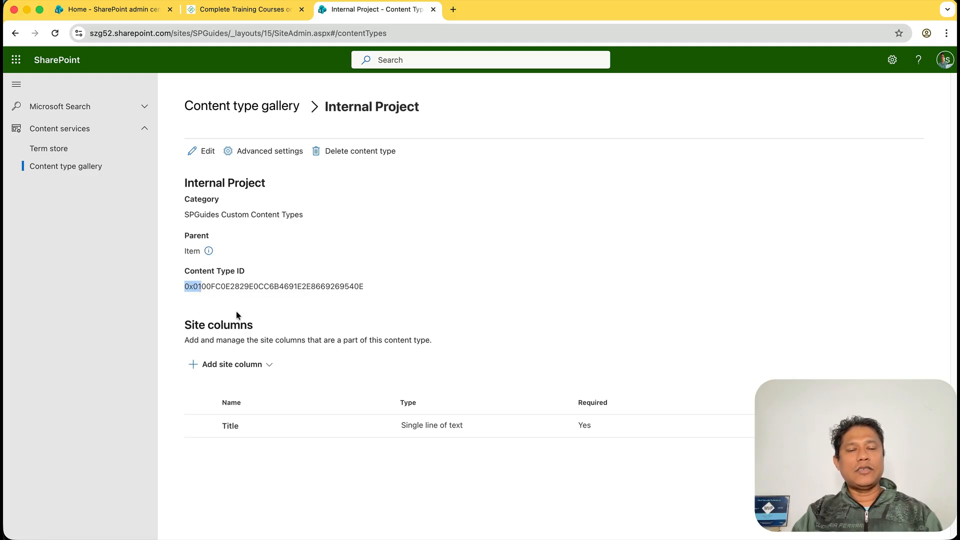
Step: Examine the unique part of Internal Project's Content Type ID, and review its planned columns in the notes window
left_click_drag(366, 287, 212, 289)
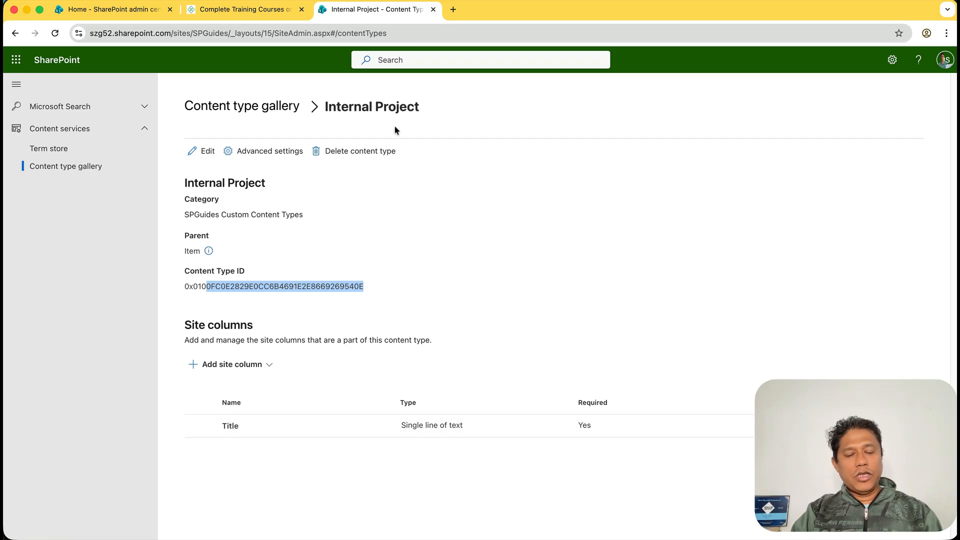
left_click(316, 534)
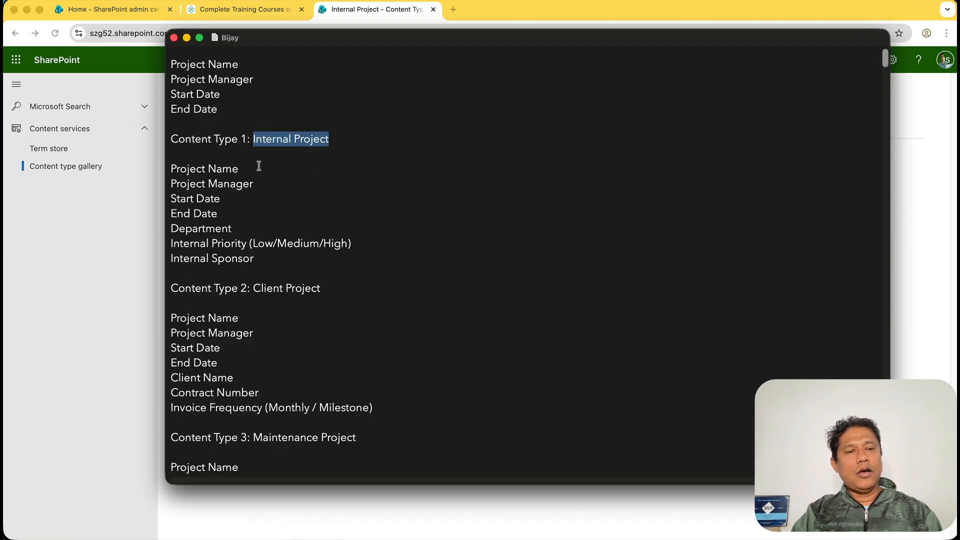
left_click(190, 170)
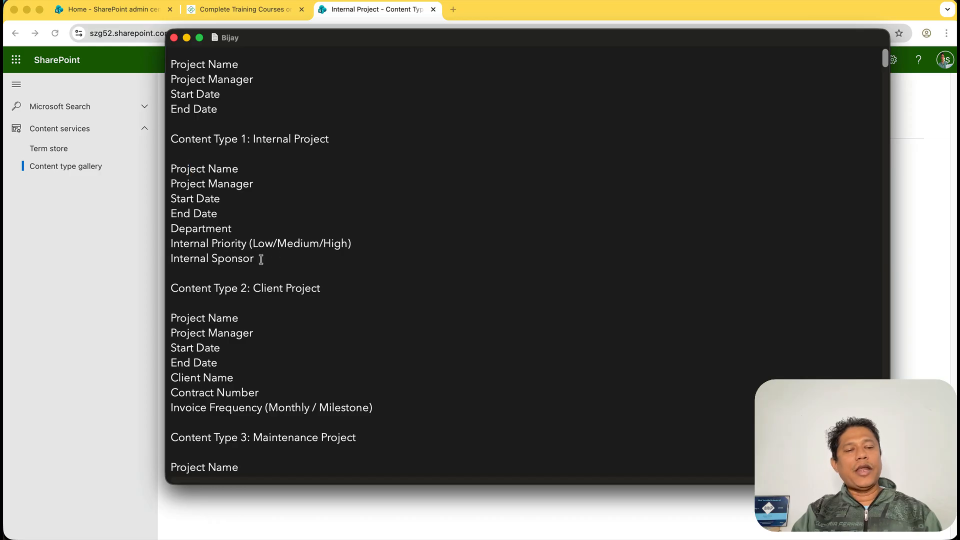
left_click(134, 280)
left_click(235, 369)
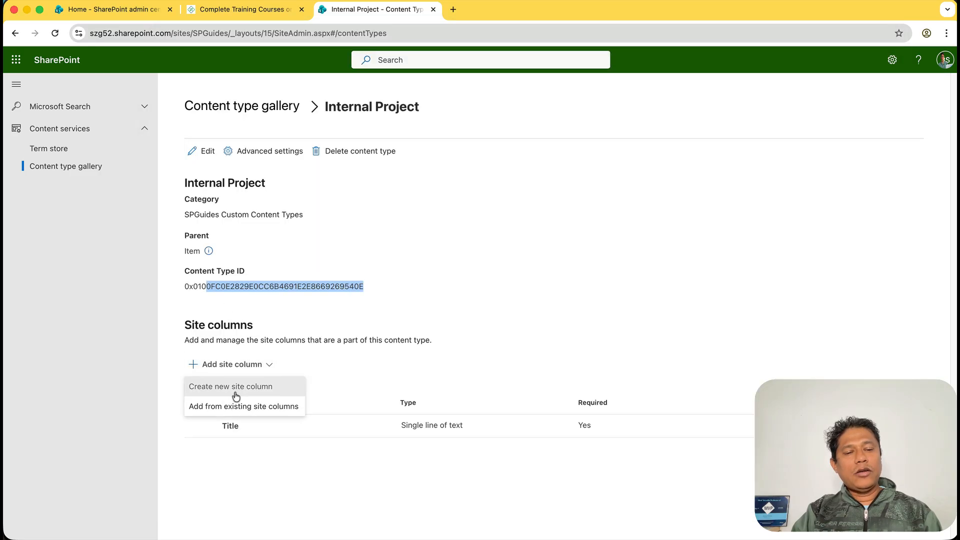
left_click(235, 389)
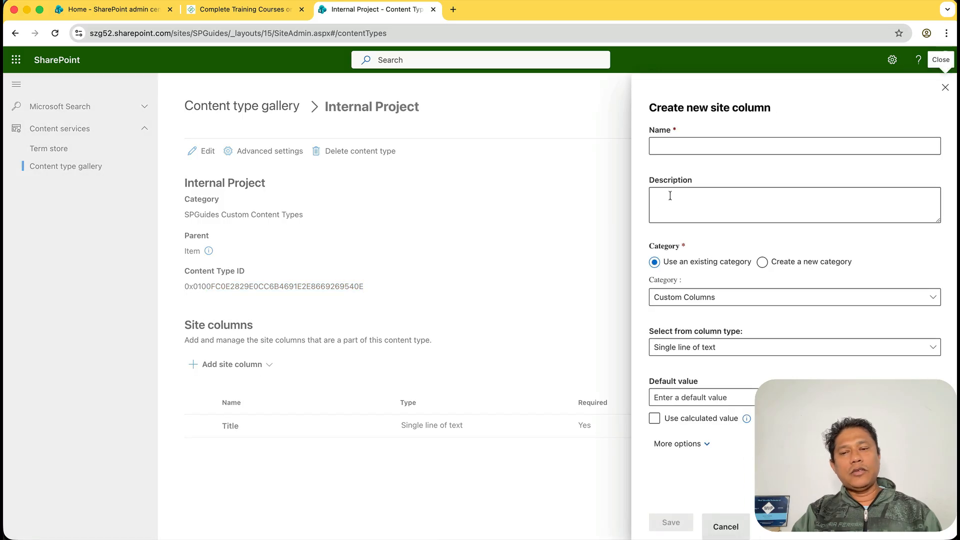
left_click(726, 527)
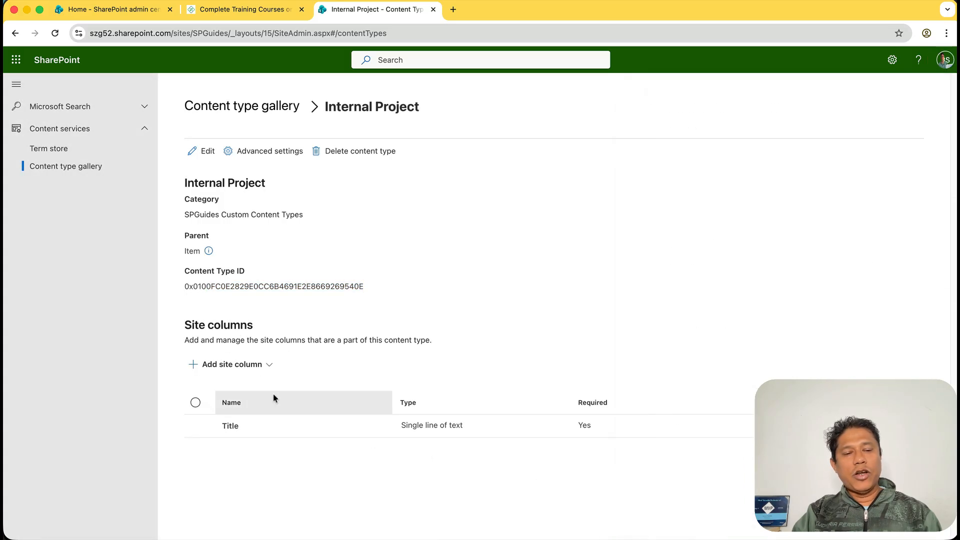
Step: Start adding existing site columns to Internal Project and list only those in the SPGuides Site Columns category
left_click(264, 366)
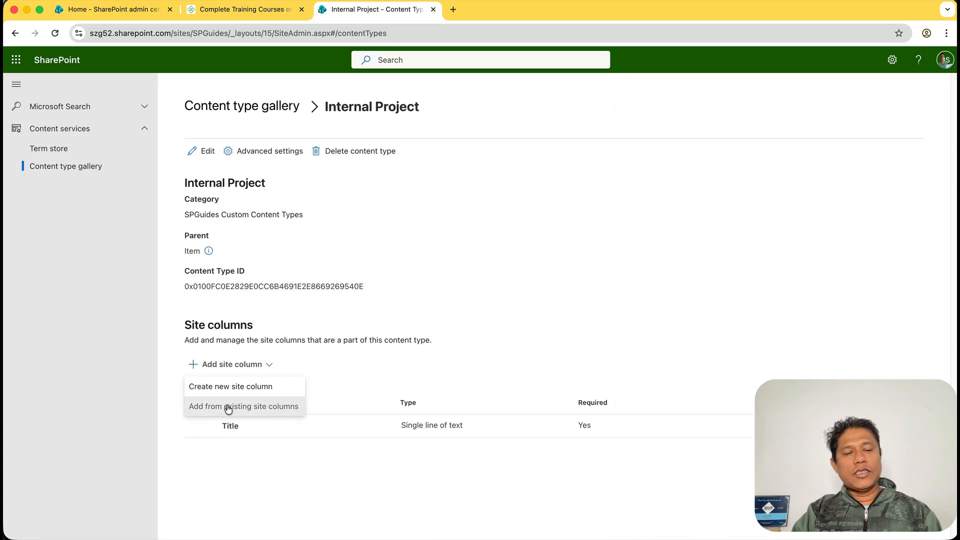
left_click(275, 409)
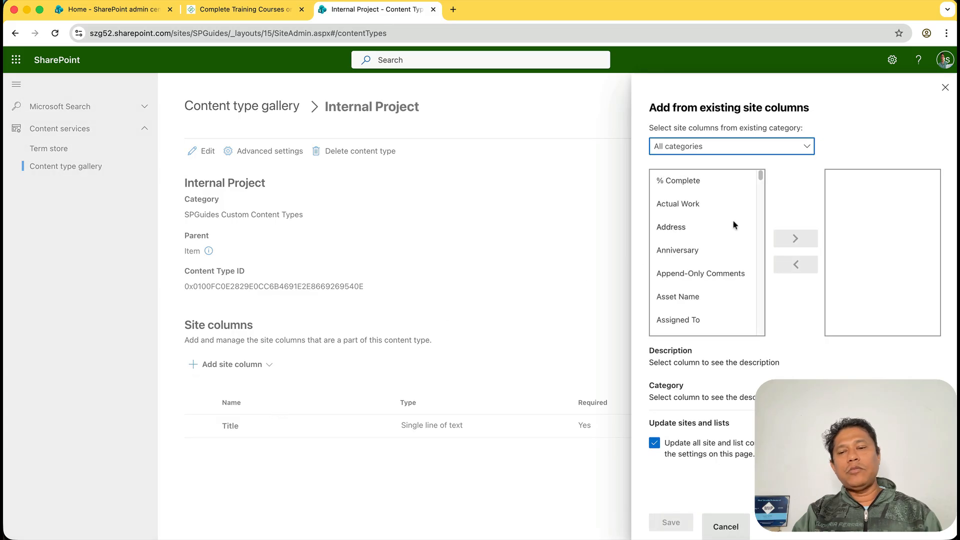
left_click(725, 149)
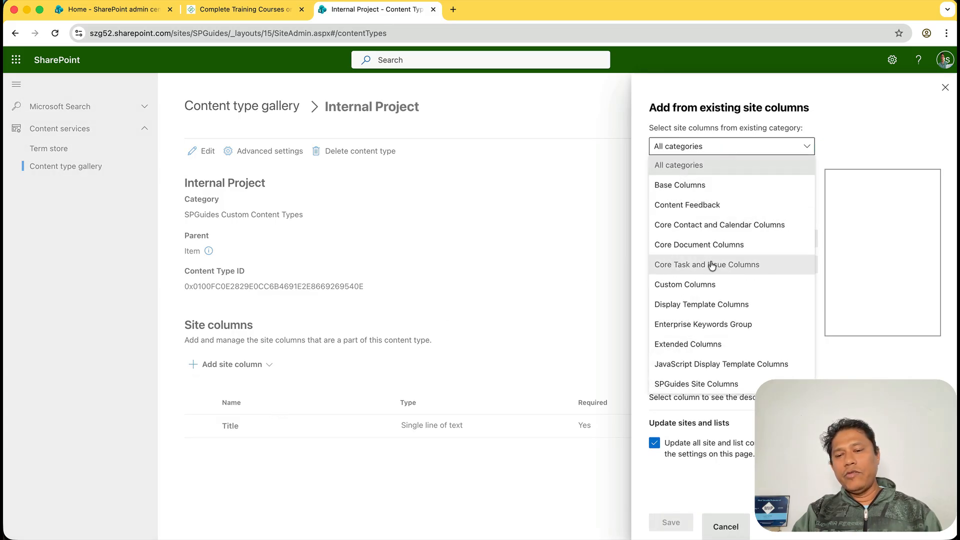
left_click(686, 383)
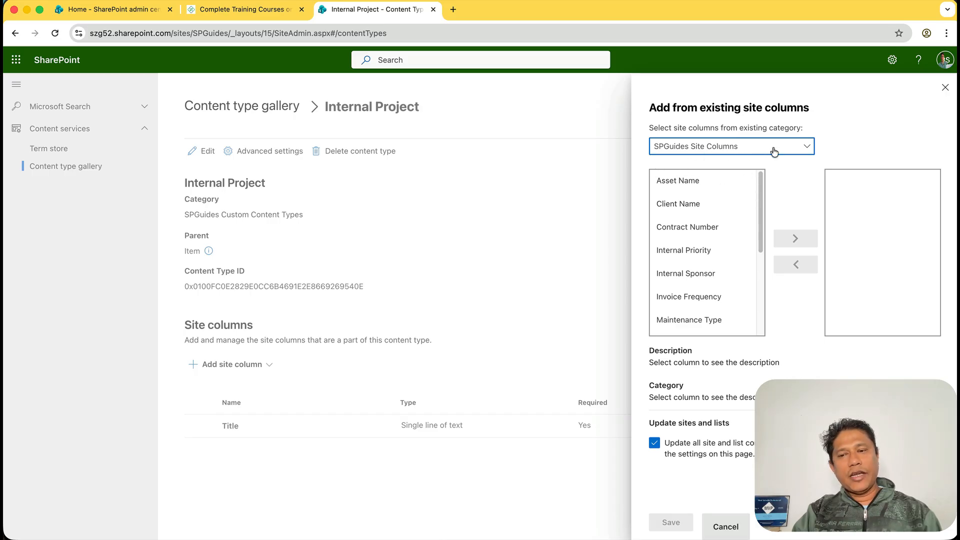
scroll(754, 244, "down", 3)
scroll(752, 275, "down", 3)
scroll(751, 301, "up", 5)
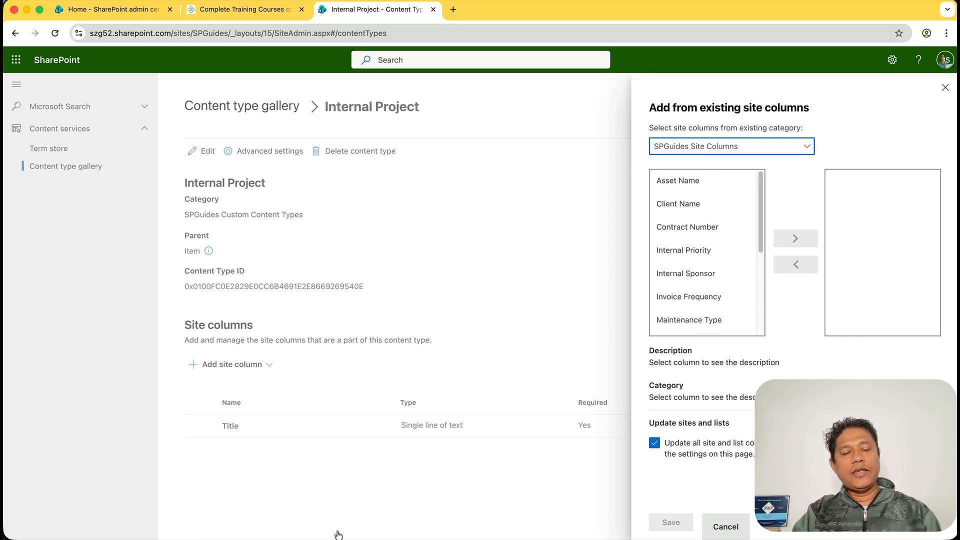
Step: Check the Internal Project columns in the notes window, and pick Project Name, Project Manager, Project Start Date and Project End Date in SharePoint
left_click(315, 539)
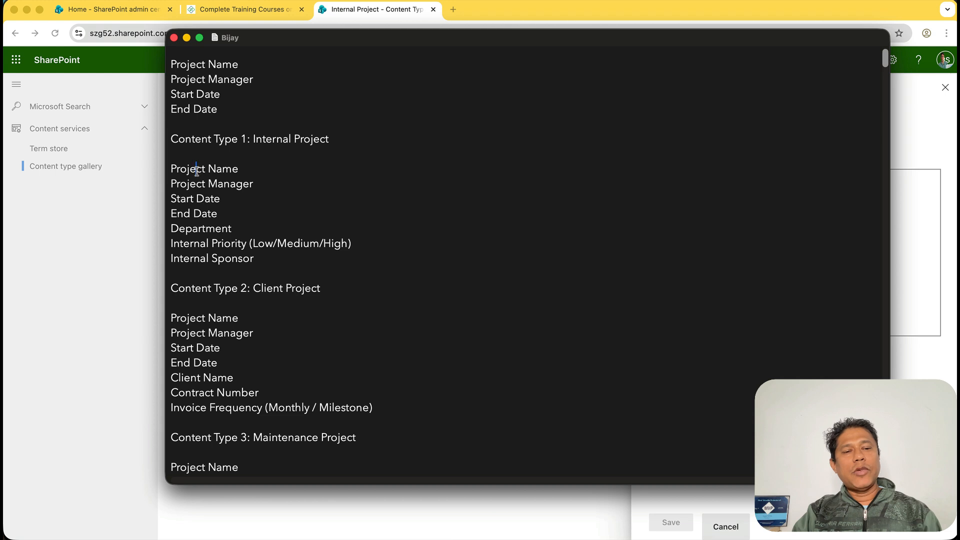
left_click_drag(224, 216, 171, 172)
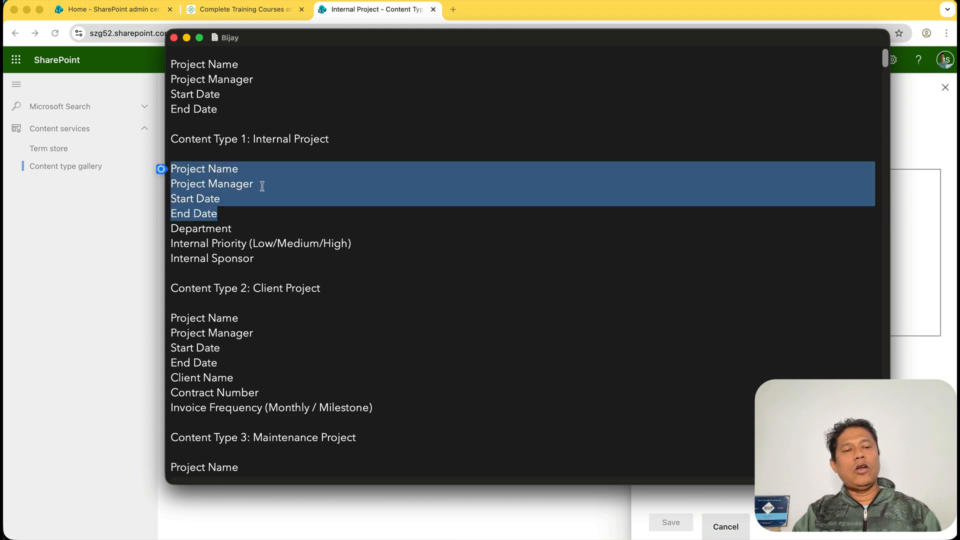
left_click(242, 212)
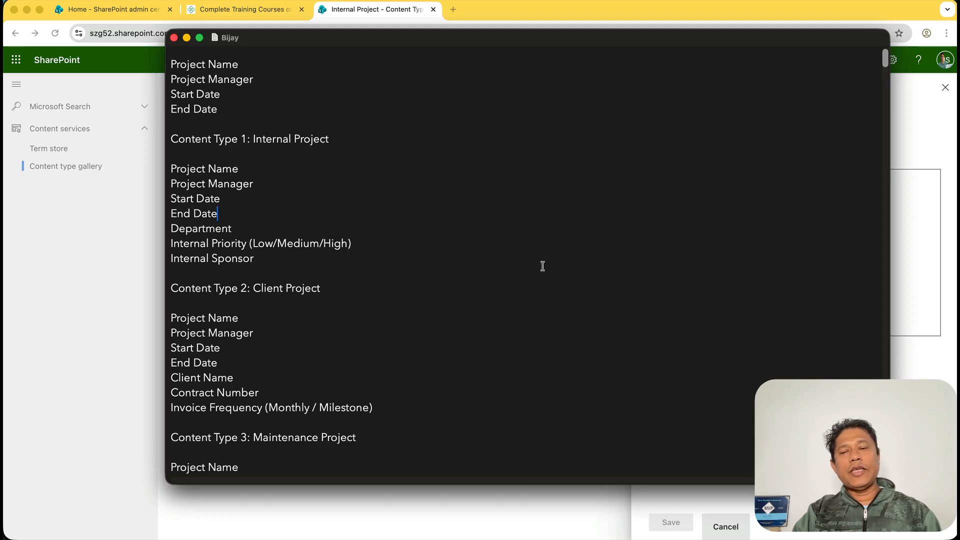
key("super+Tab")
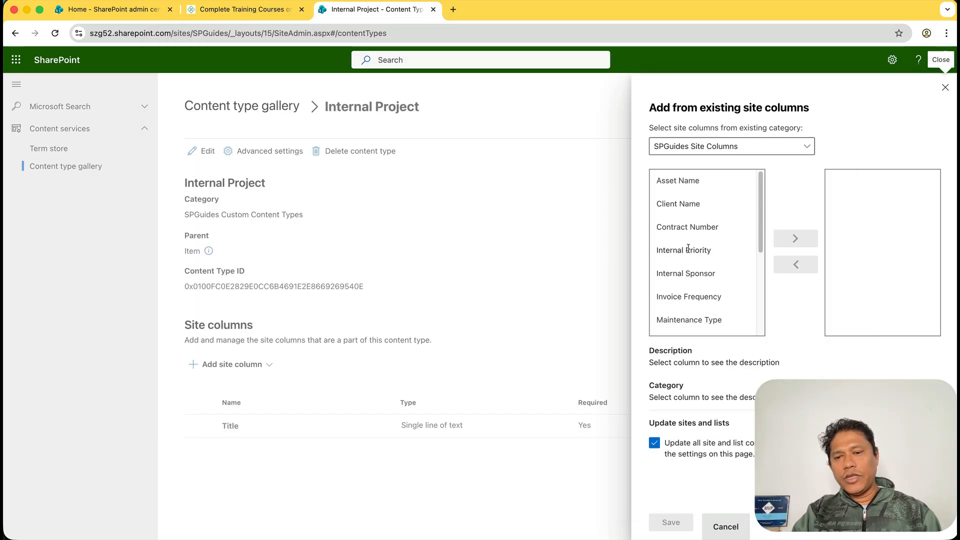
scroll(688, 249, "down", 5)
left_click(683, 257)
left_click(795, 238)
left_click(695, 261)
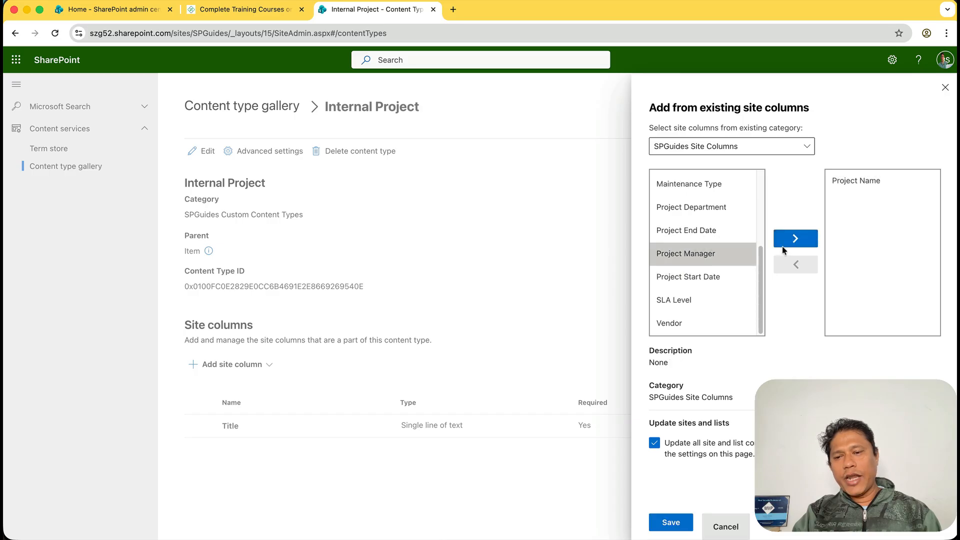
left_click(783, 244)
left_click(799, 240)
left_click(688, 283)
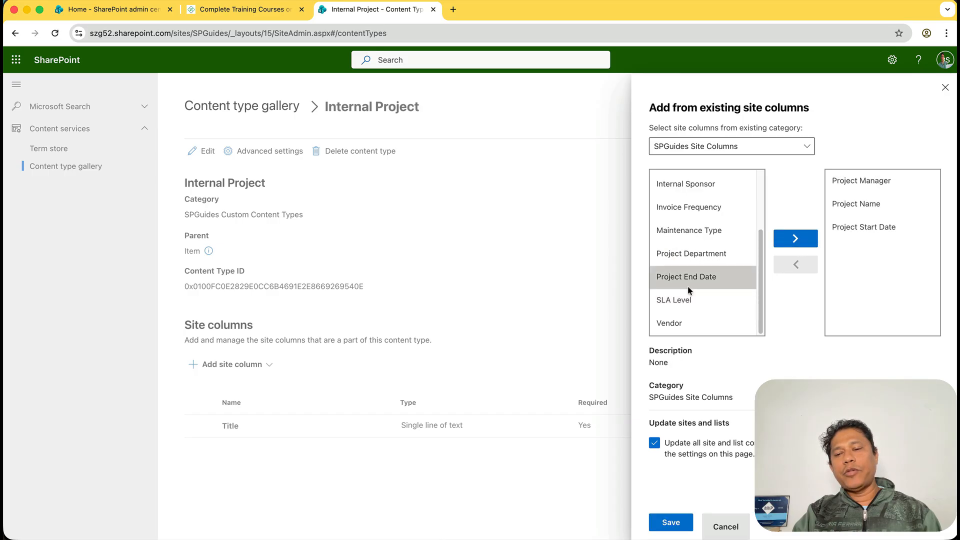
left_click(794, 239)
Step: Pick the Internal Priority and Internal Sponsor site columns for Internal Project
left_click(679, 186)
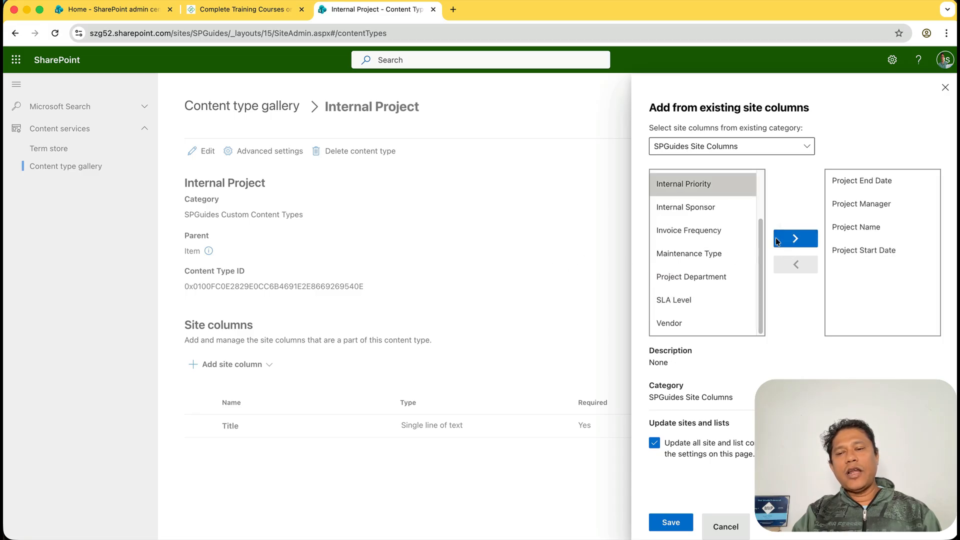
left_click(793, 238)
left_click(789, 235)
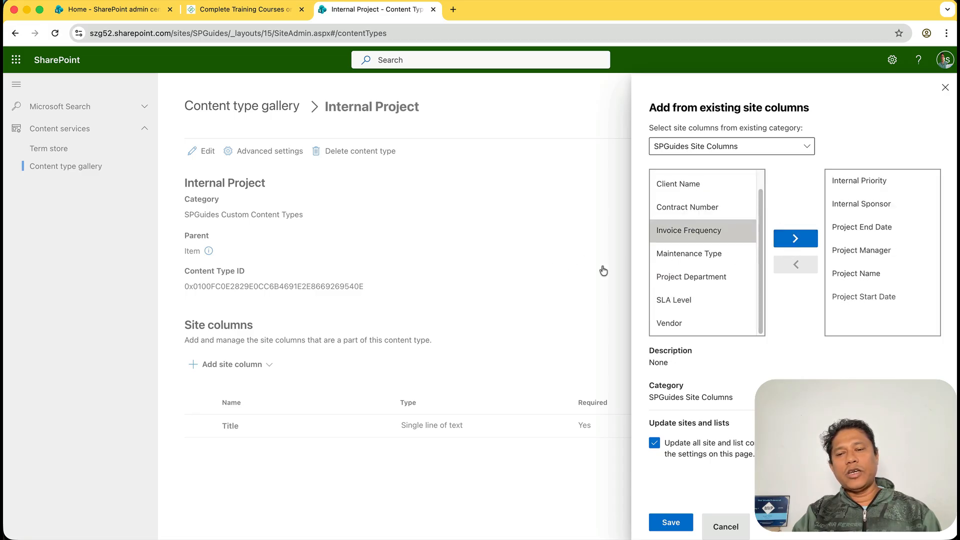
Step: Check the notes for the remaining column, pick Project Department in SharePoint, and save the chosen columns to Internal Project
key("super+Tab")
left_click(200, 246)
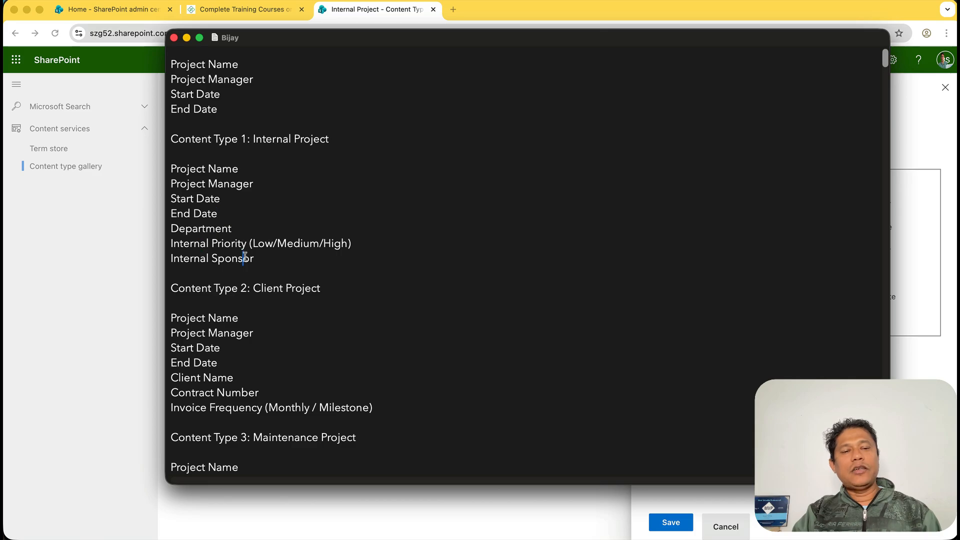
key("super+Tab")
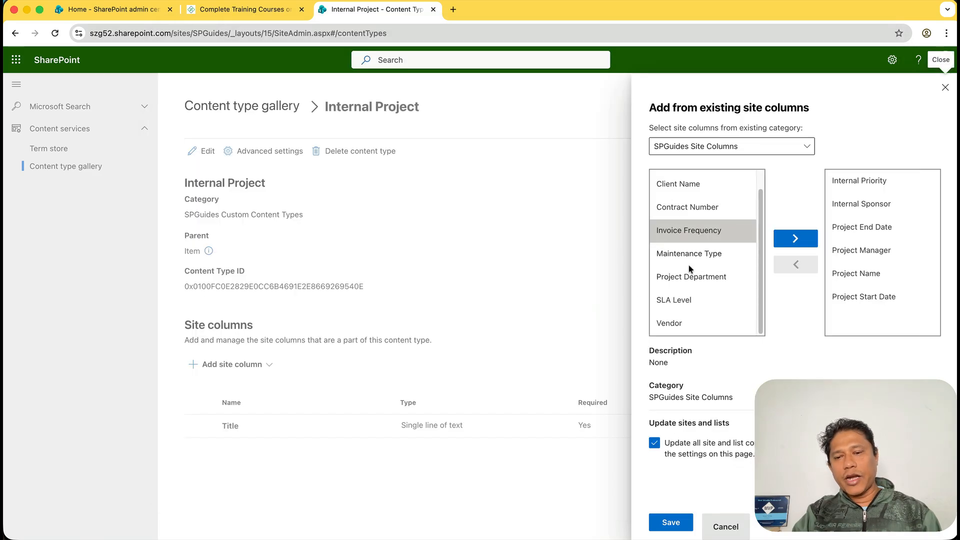
scroll(688, 259, "up", 1)
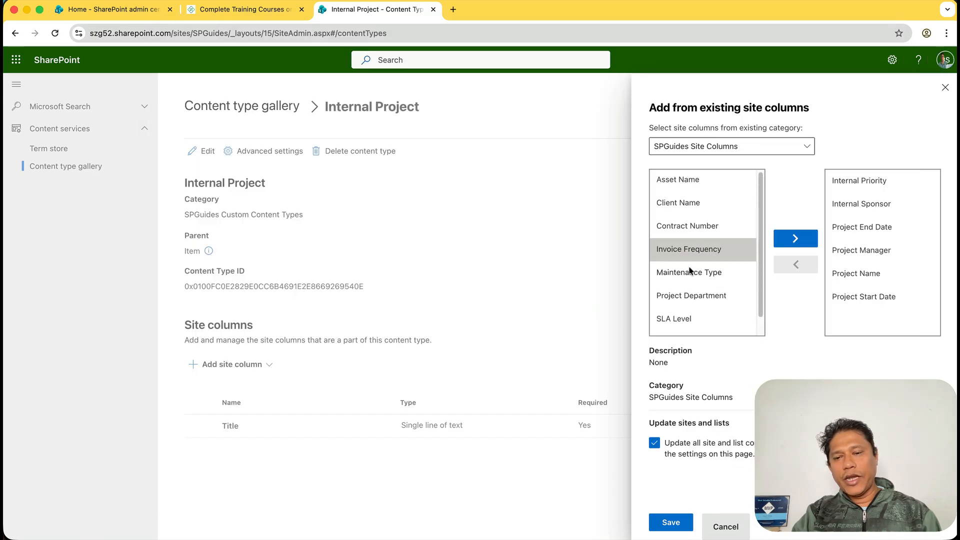
left_click(690, 294)
left_click(795, 239)
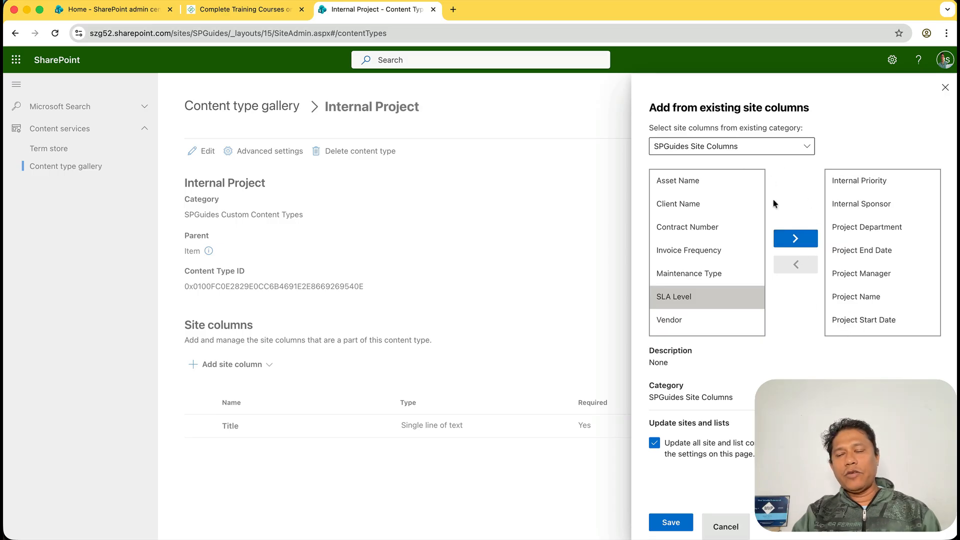
left_click(670, 522)
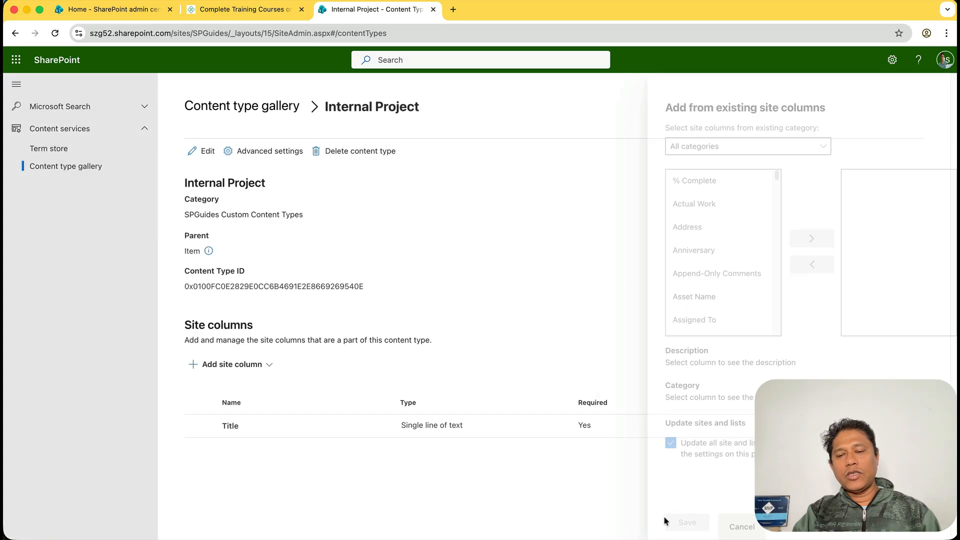
scroll(264, 389, "down", 1)
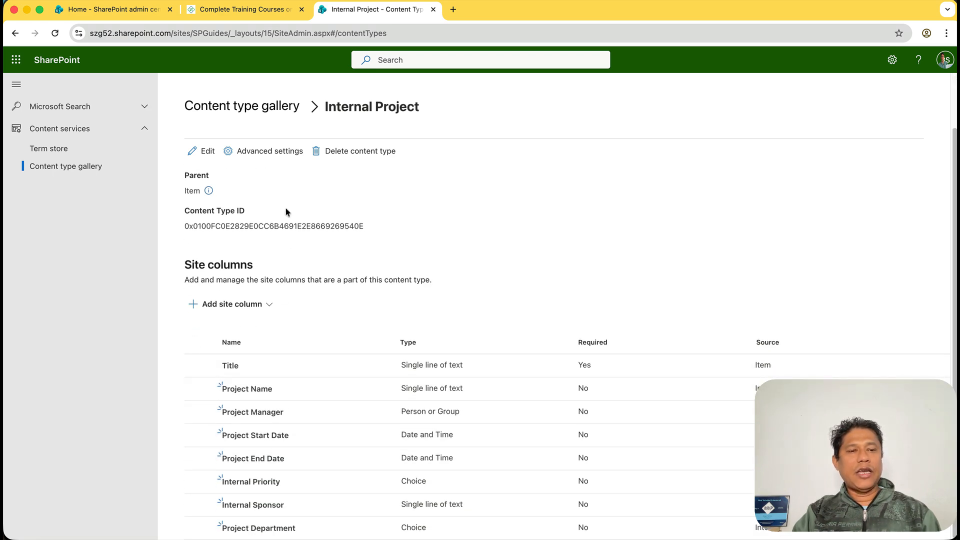
Step: Start a new content type named Client Project, copying the name from the notes window, in the existing category SPGuides Custom Content Types
left_click(251, 104)
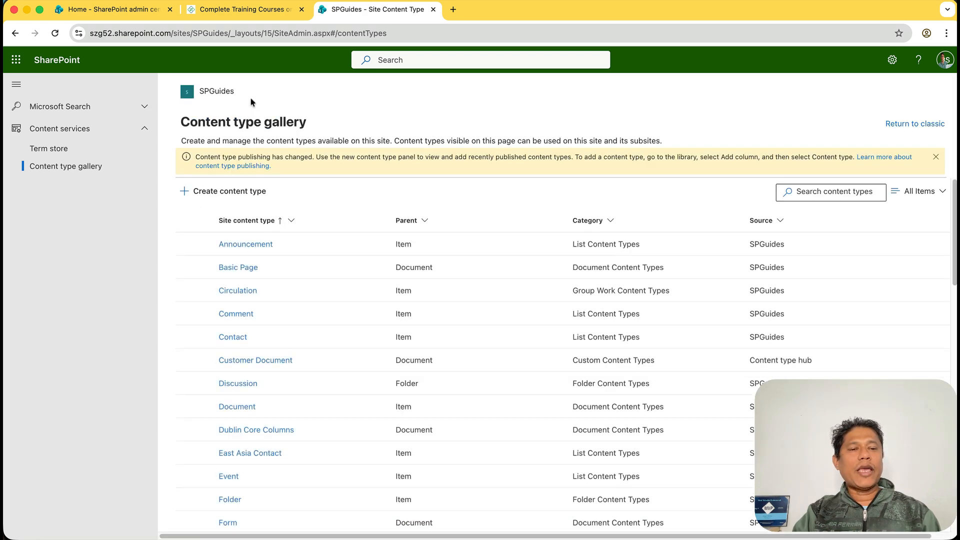
left_click(233, 201)
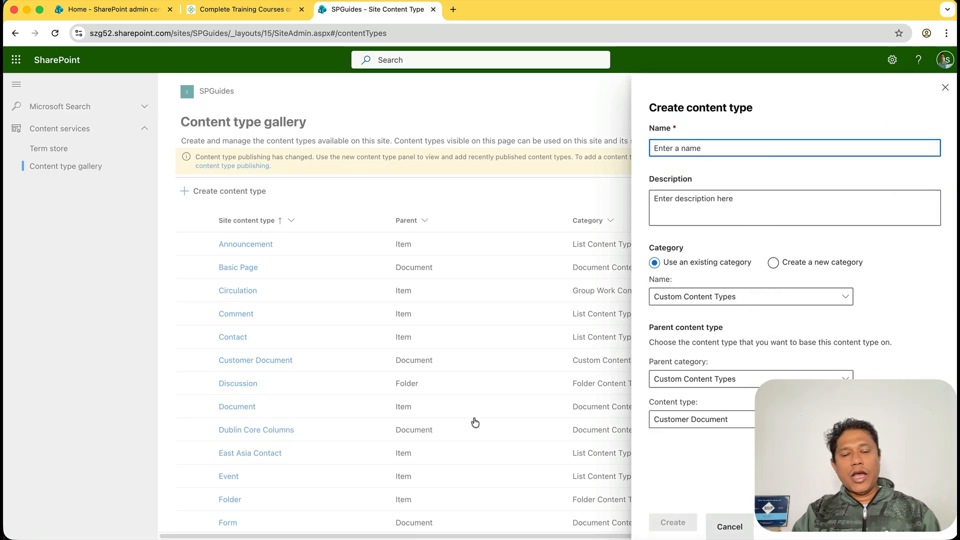
left_click(316, 537)
scroll(302, 317, "down", 2)
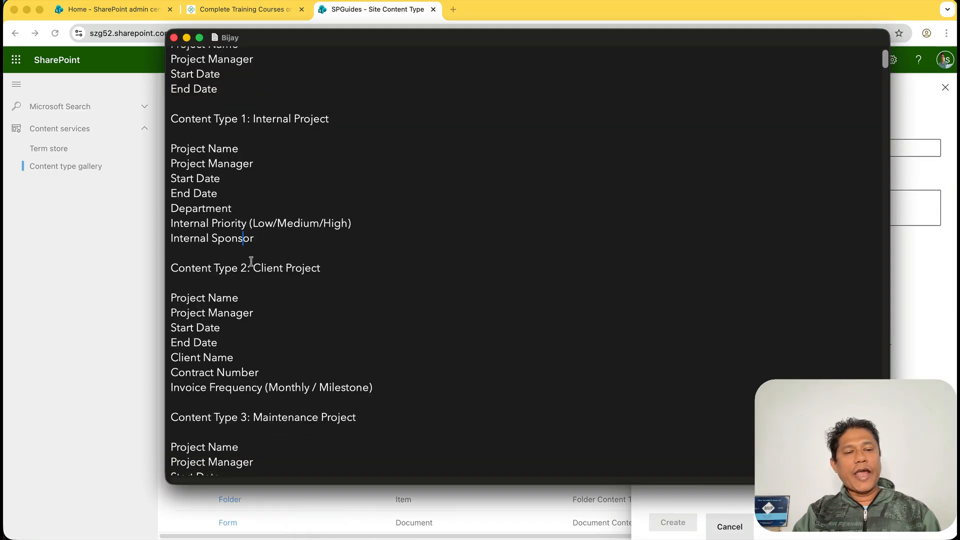
left_click_drag(255, 263, 347, 263)
key("super+c")
key("super+Tab")
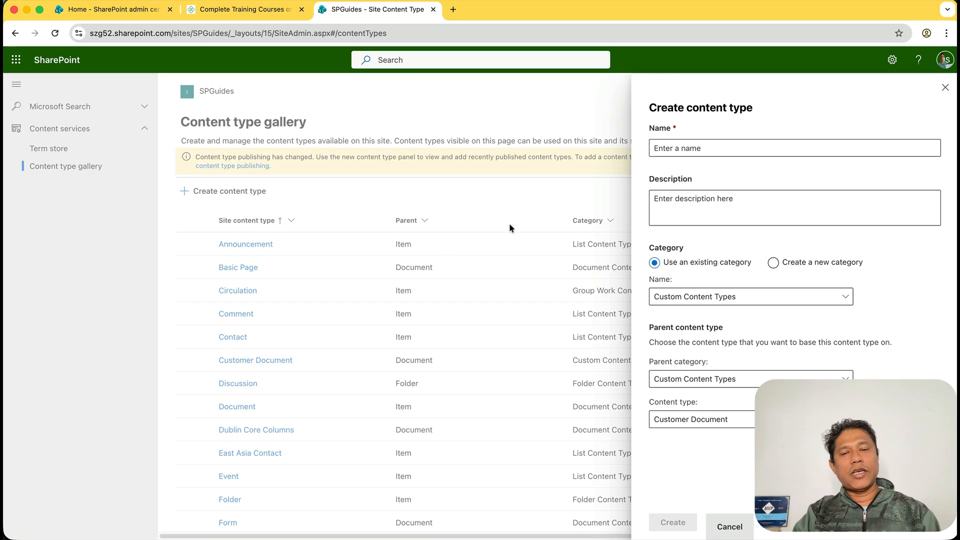
left_click(702, 149)
key("super+v")
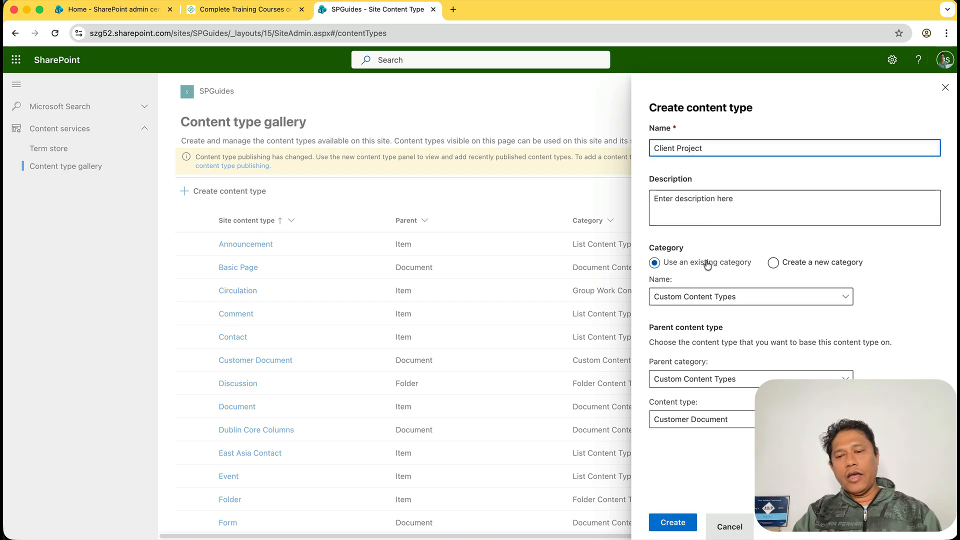
left_click(710, 298)
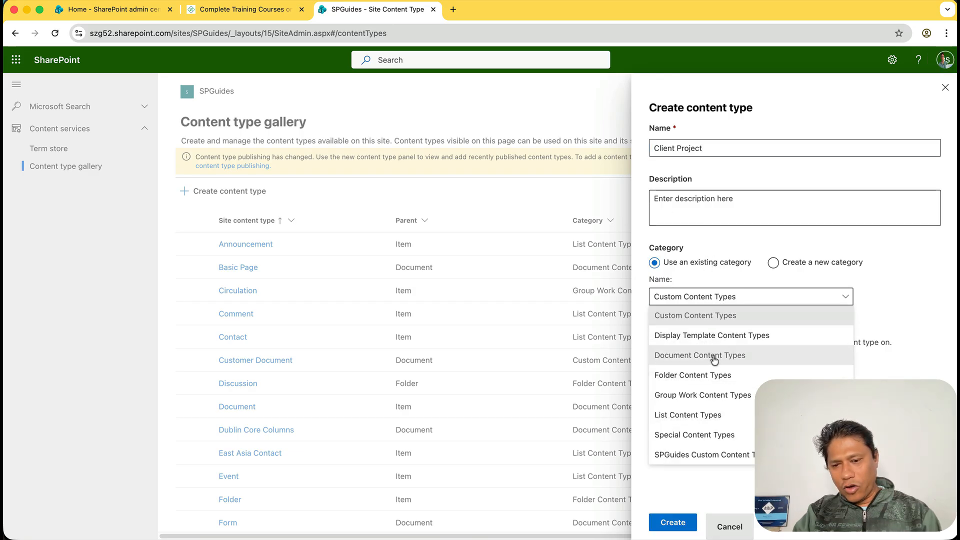
left_click(704, 455)
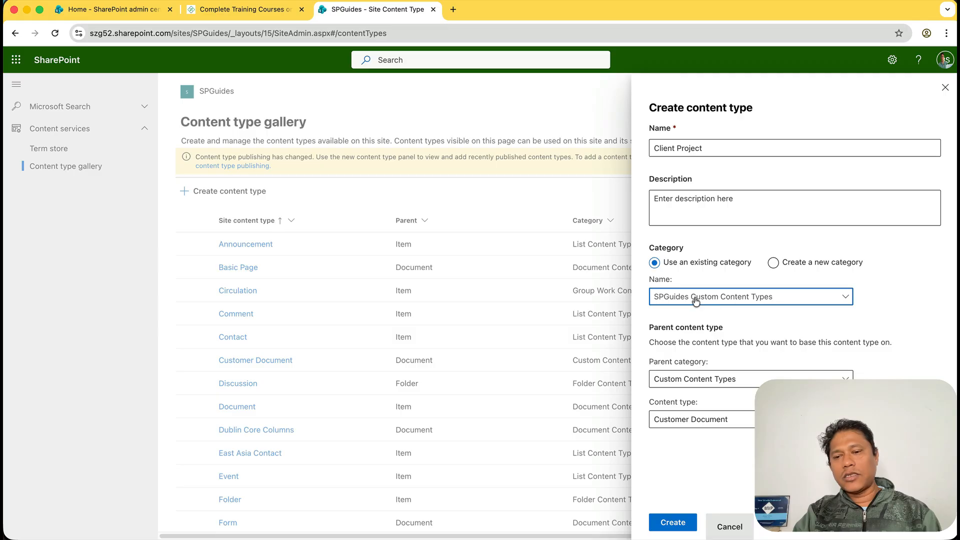
Step: Set Client Project's parent category to List Content Types and its parent content type to Item, and create it
left_click(720, 378)
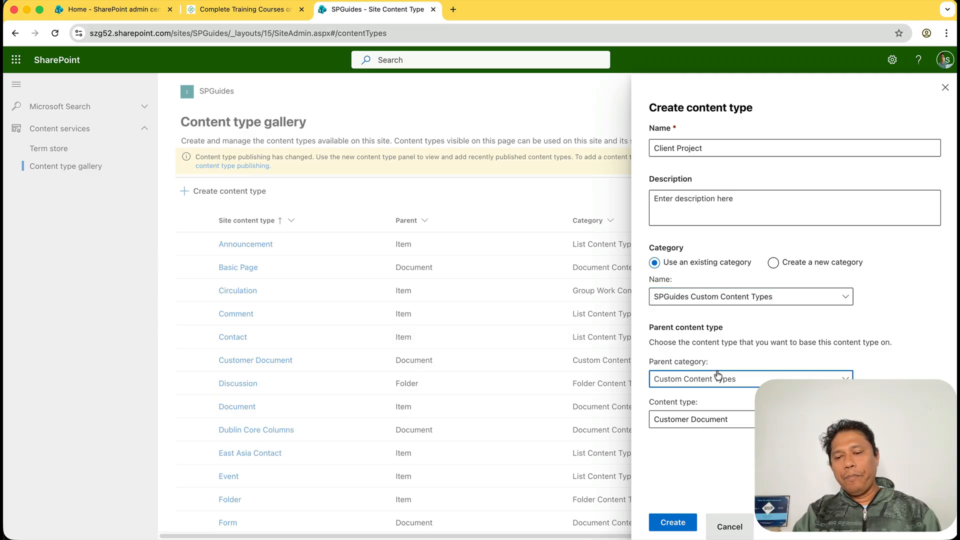
left_click(698, 320)
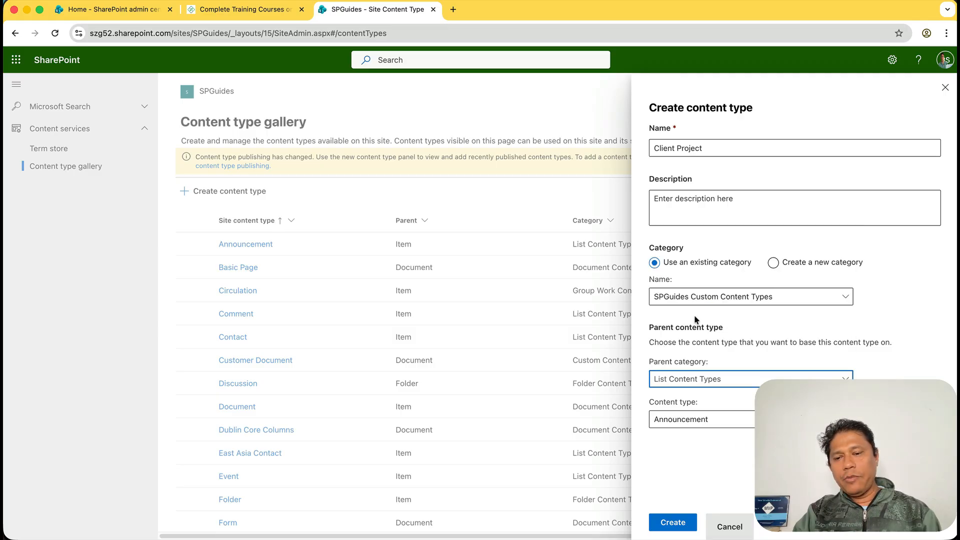
left_click(715, 419)
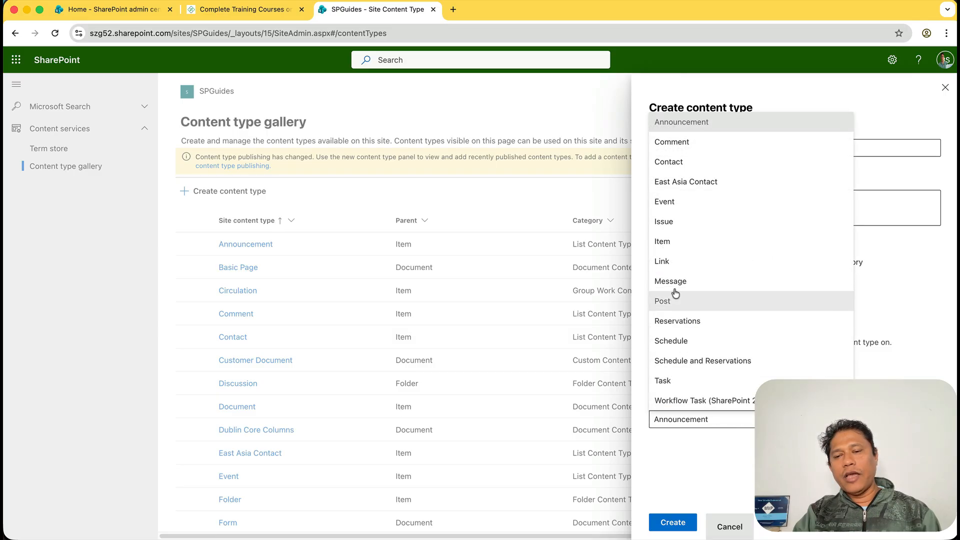
left_click(668, 242)
left_click(685, 525)
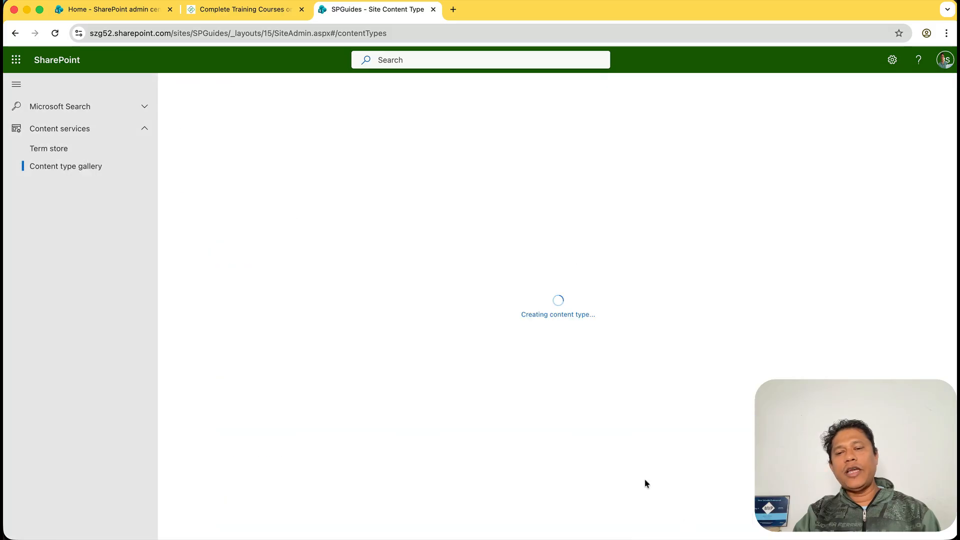
Step: Start adding existing site columns to Client Project, limited to the SPGuides Site Columns category
left_click(253, 365)
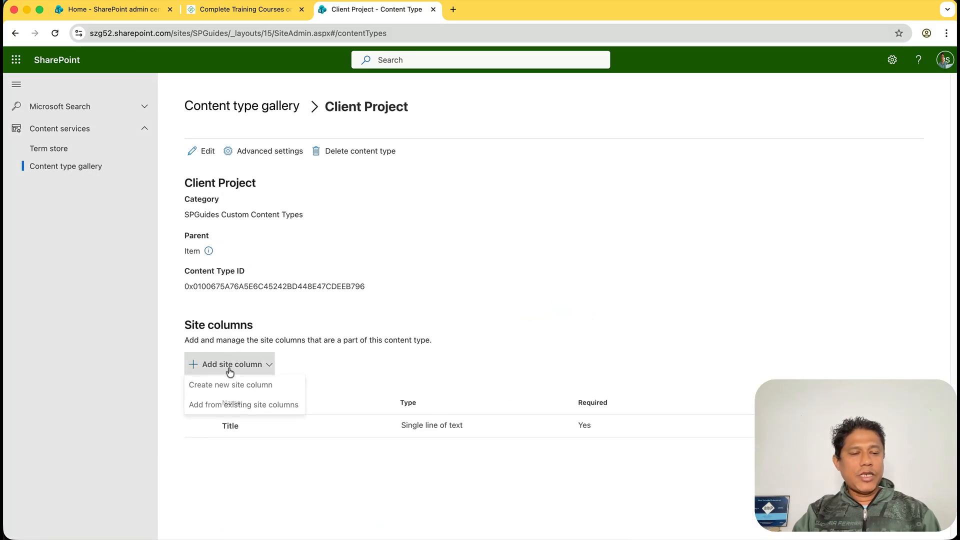
left_click(234, 408)
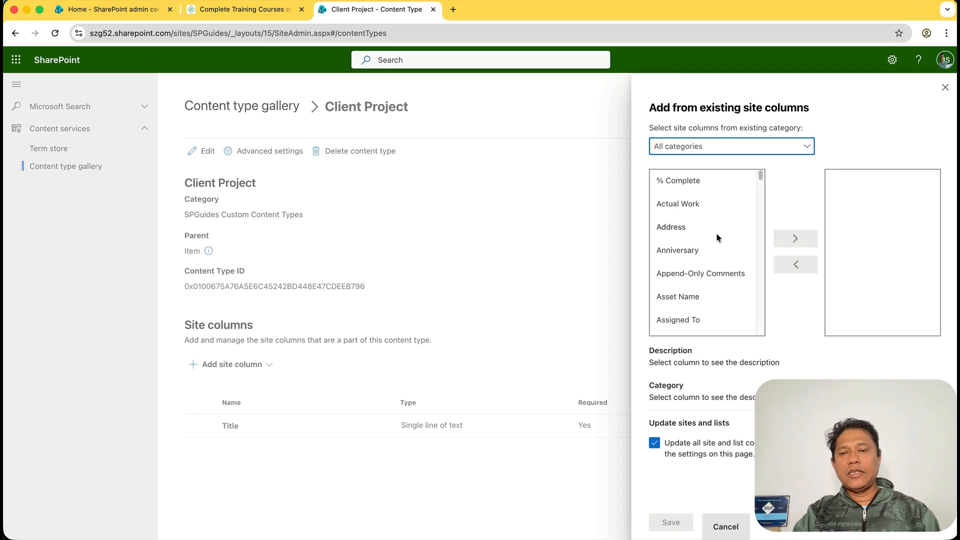
left_click(718, 150)
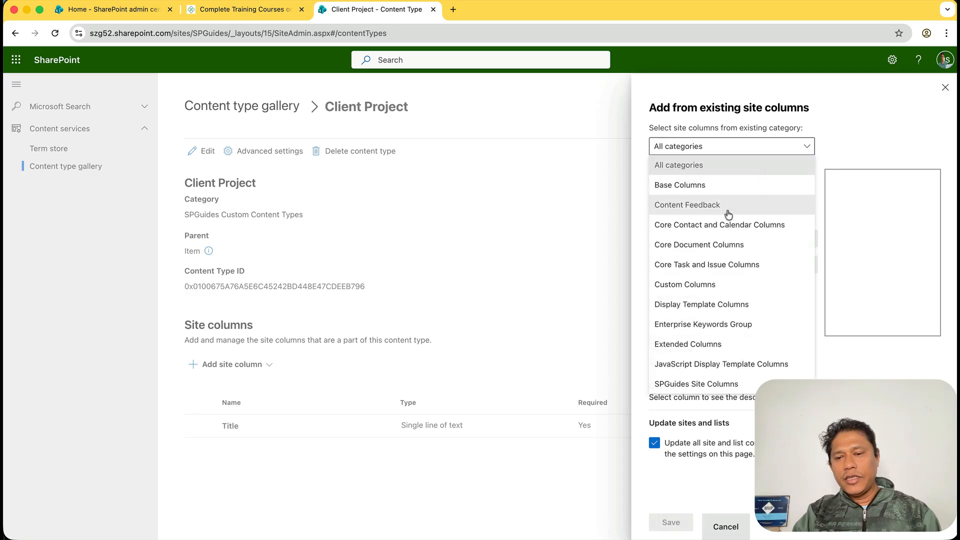
left_click(717, 383)
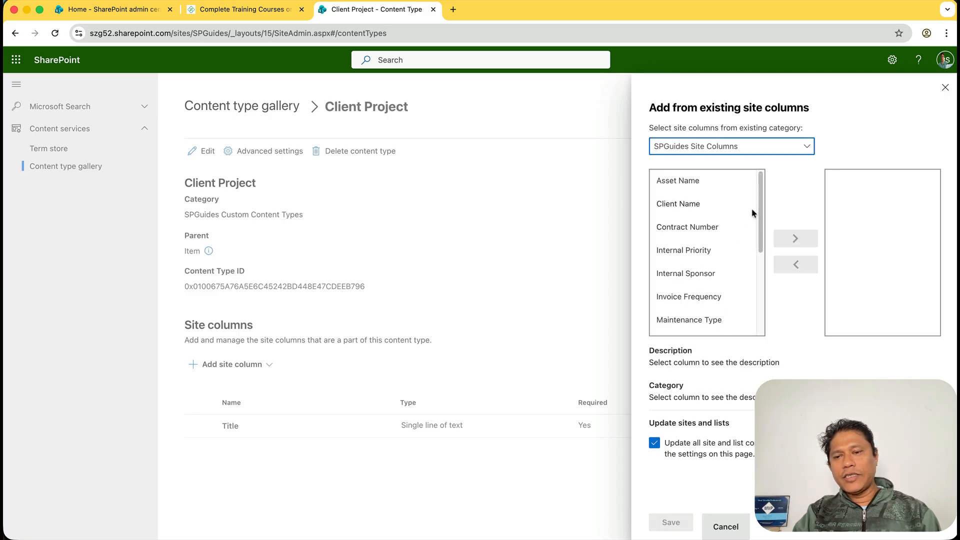
Step: Pick the Project Name, Project Manager, Project End Date and Project Start Date site columns for Client Project
scroll(750, 225, "down", 5)
left_click(690, 268)
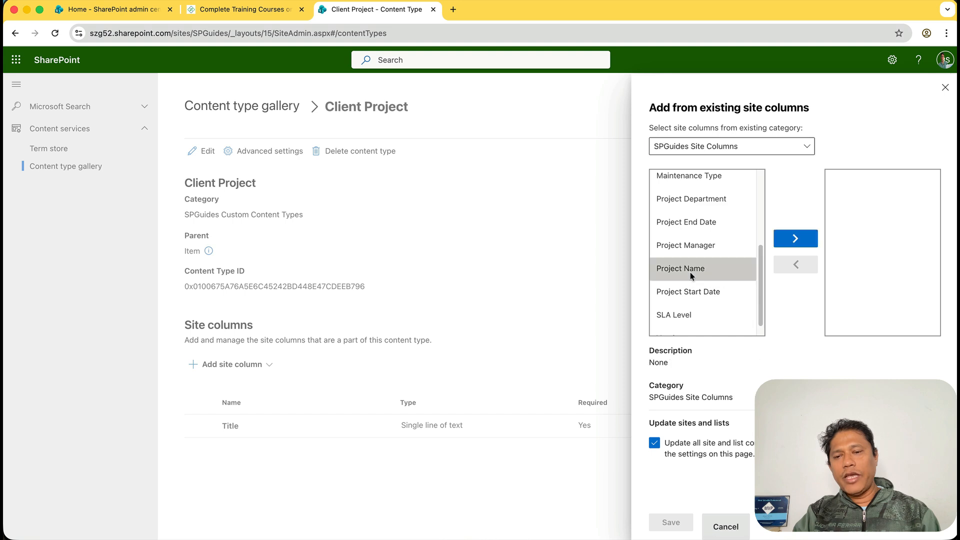
left_click(790, 244)
left_click(707, 254)
left_click(793, 238)
left_click(799, 241)
left_click(710, 253)
left_click(702, 276)
left_click(797, 242)
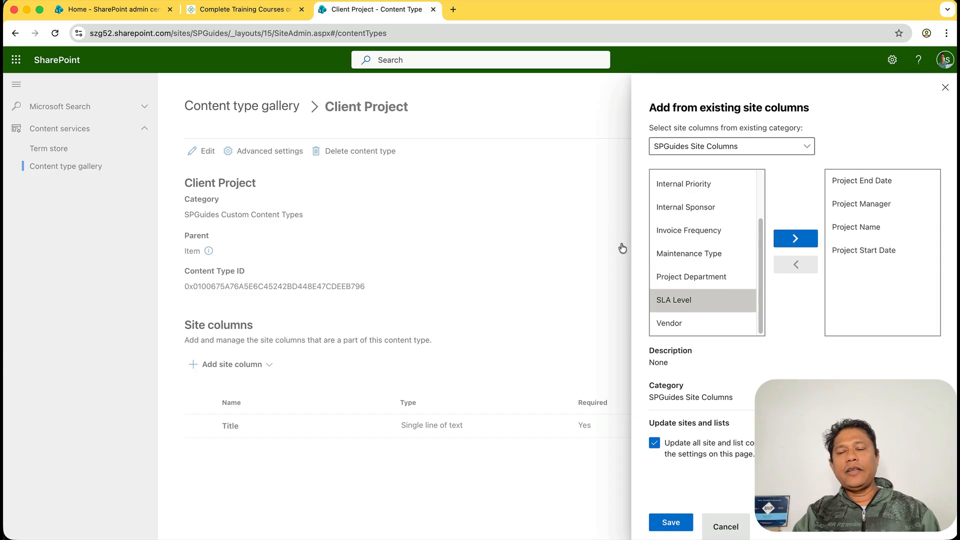
Step: Pick the Client Name site column for Client Project and check the notes window for its remaining columns
scroll(727, 247, "up", 3)
left_click(685, 206)
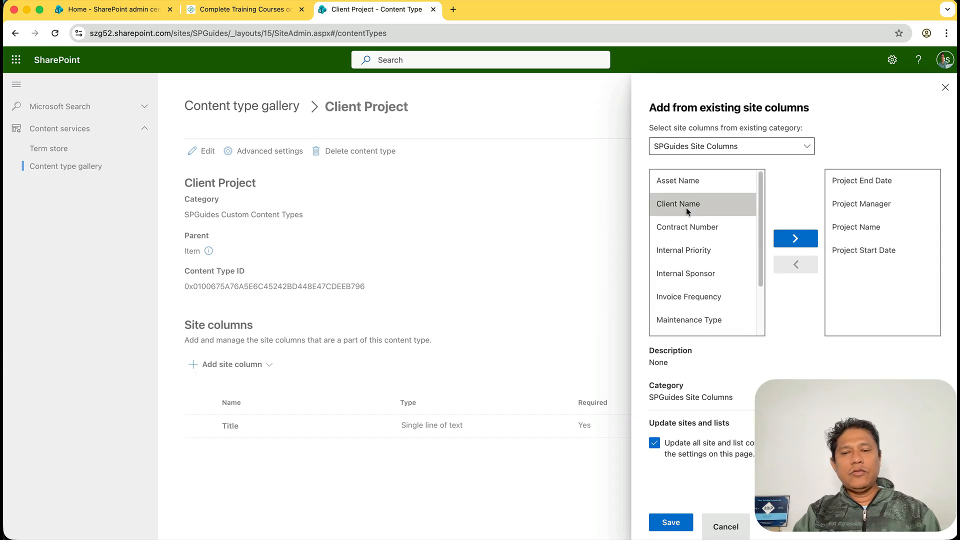
left_click(796, 239)
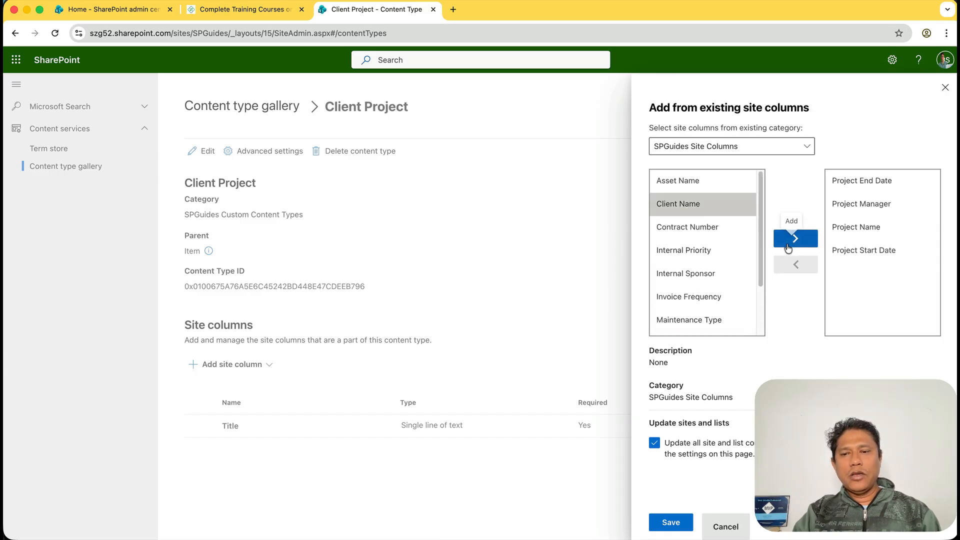
left_click(315, 538)
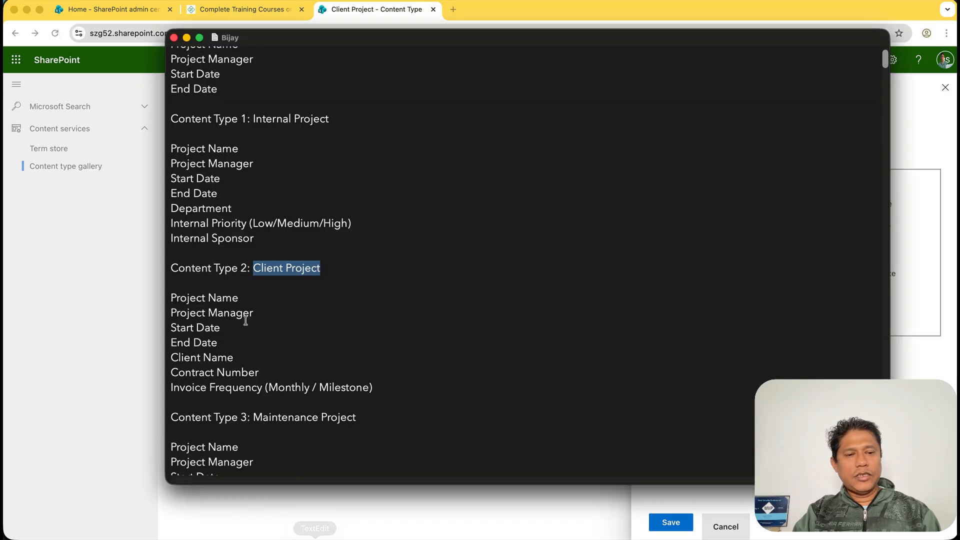
left_click(903, 214)
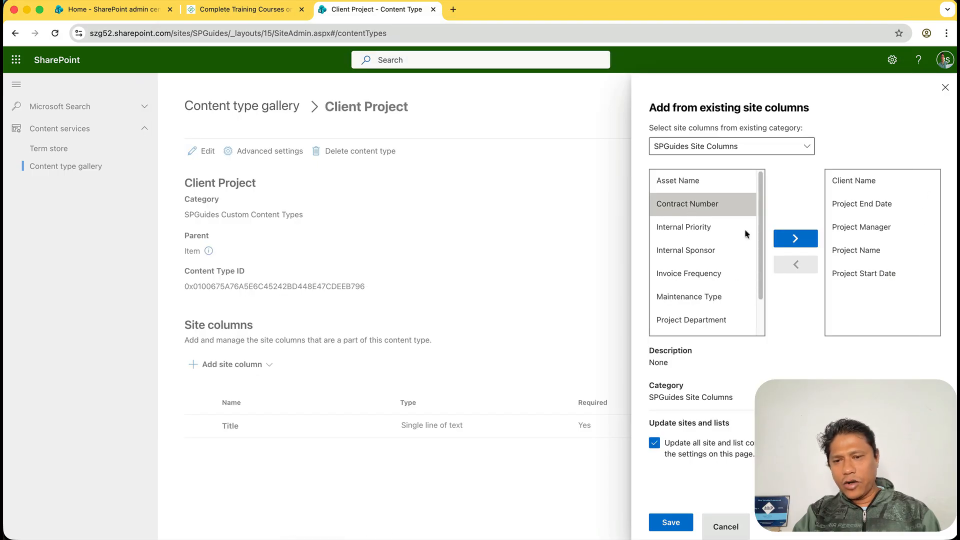
Step: Pick the Contract Number and Invoice Frequency site columns and save the chosen columns to Client Project
left_click(795, 239)
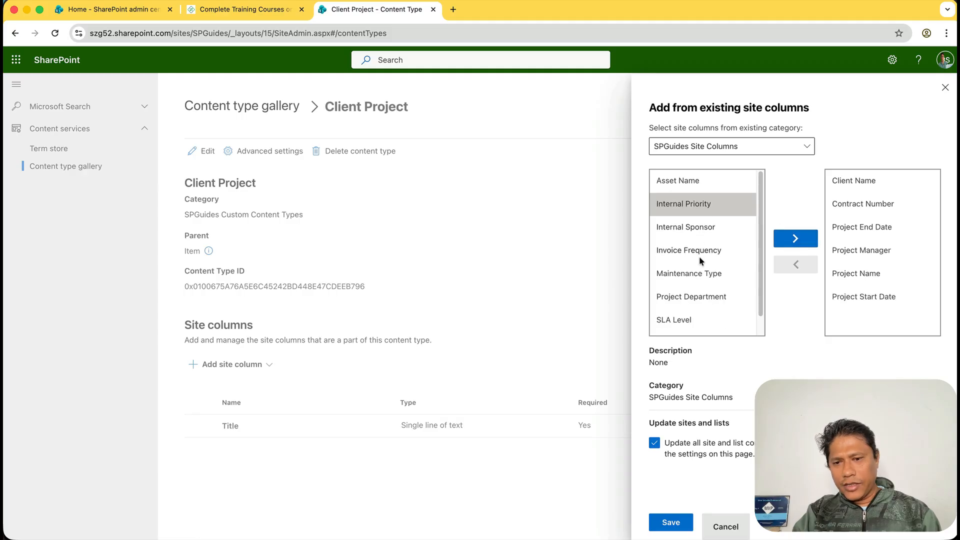
left_click(699, 252)
left_click(796, 239)
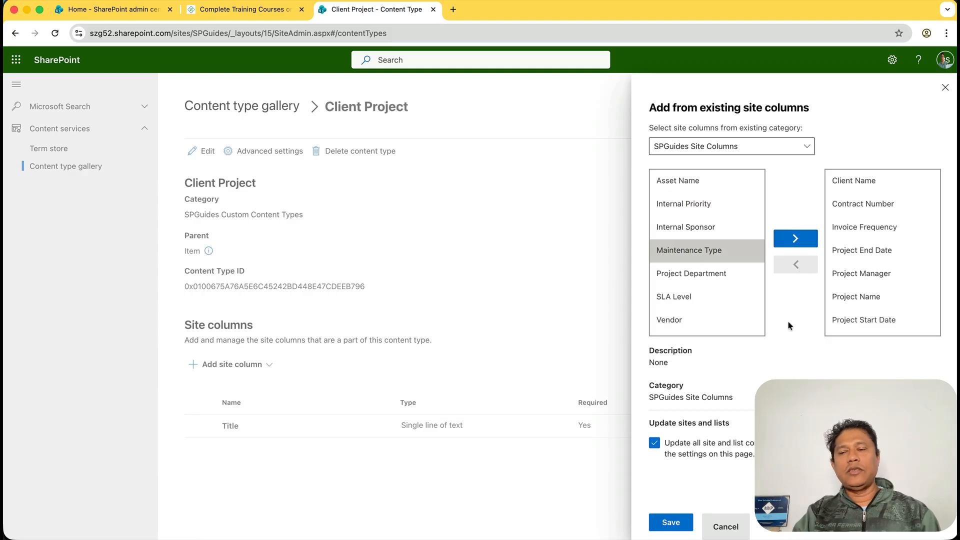
left_click(670, 523)
Step: Start a new content type named Maintenance Project, copying the name from the notes window, in the existing category SPGuides Custom Content Types
left_click(315, 534)
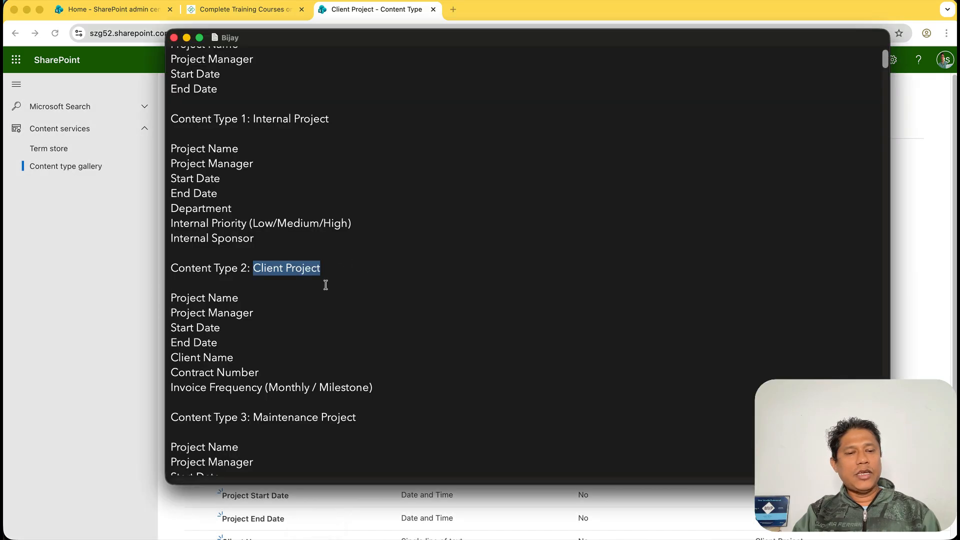
left_click_drag(254, 417, 381, 417)
key("super+c")
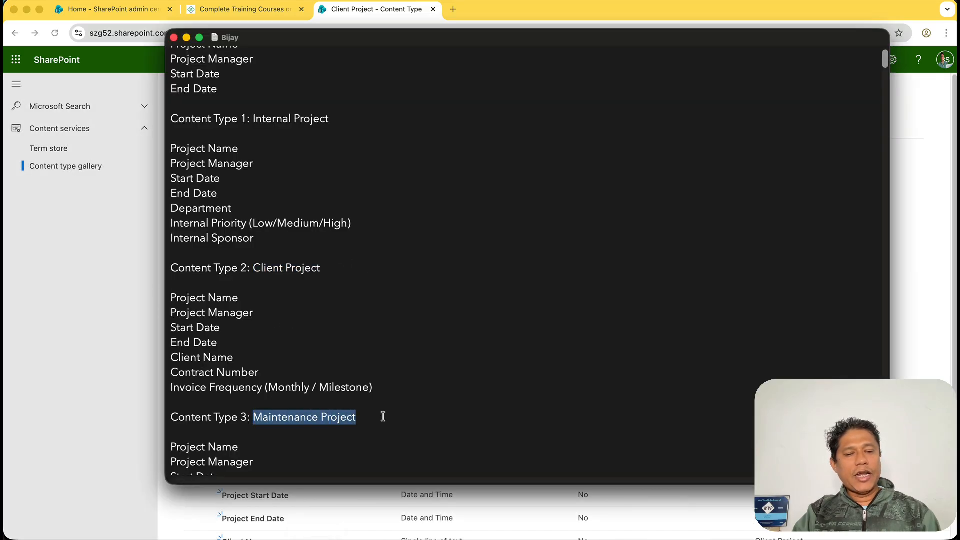
key("super+Tab")
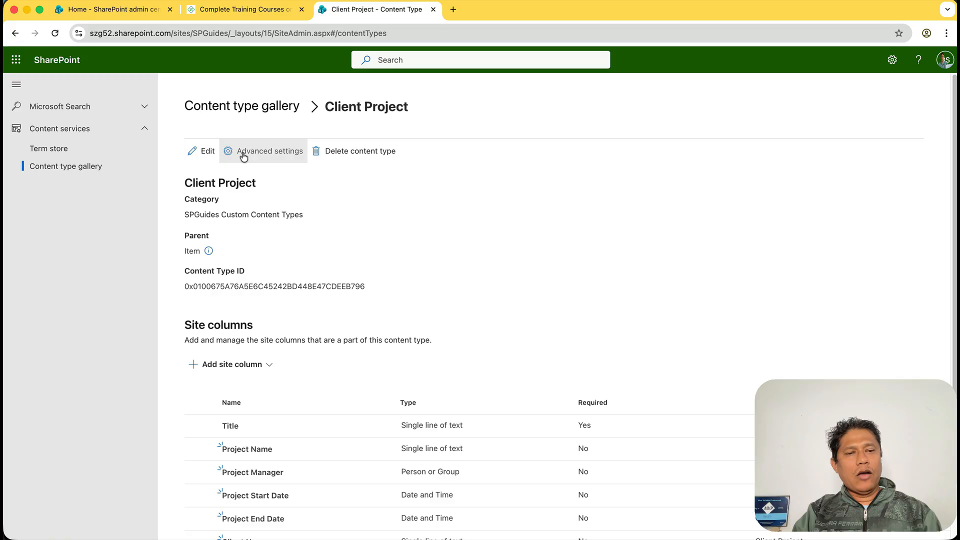
left_click(220, 106)
left_click(237, 200)
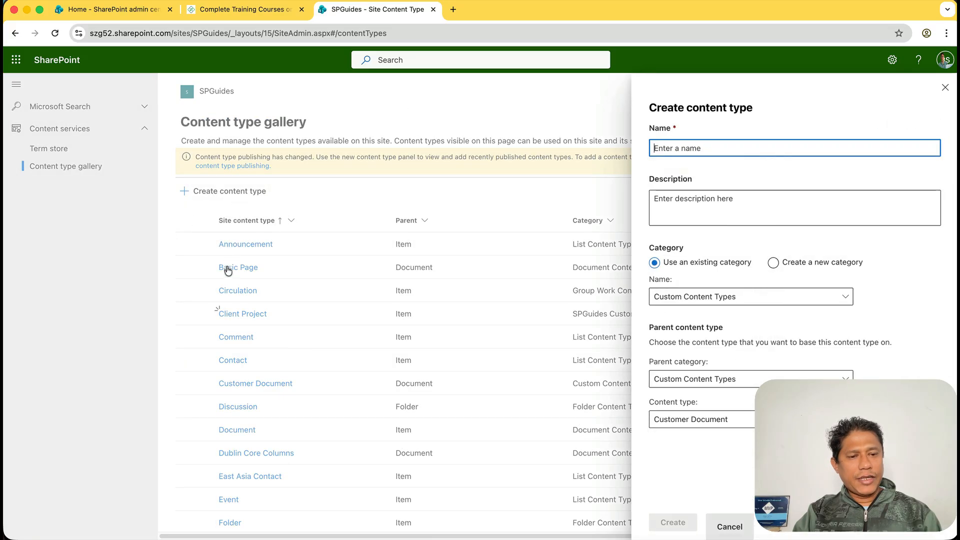
key("super+v")
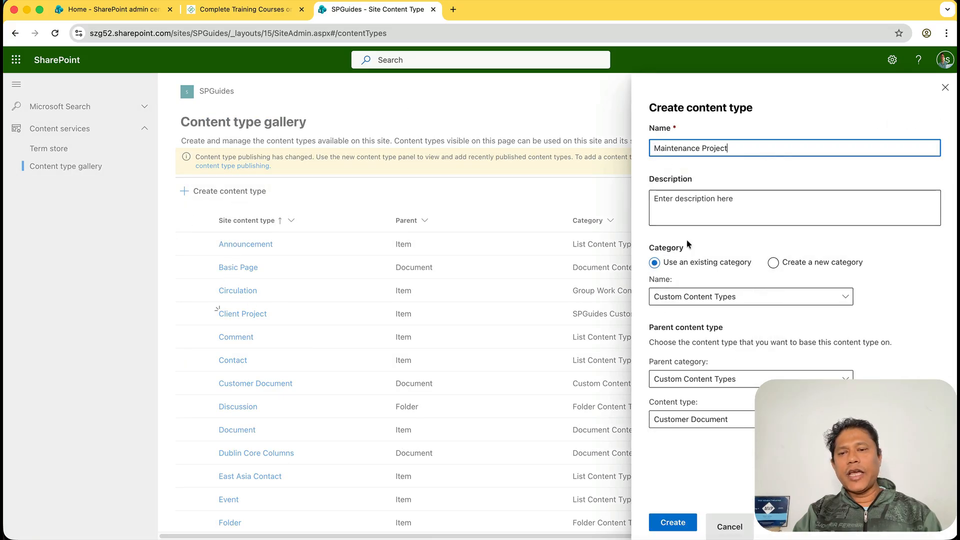
left_click(713, 299)
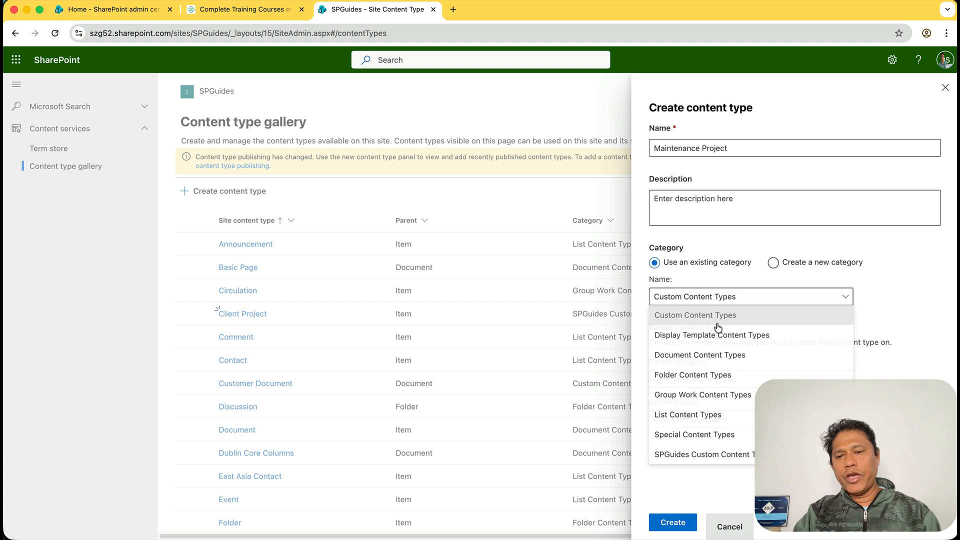
left_click(728, 456)
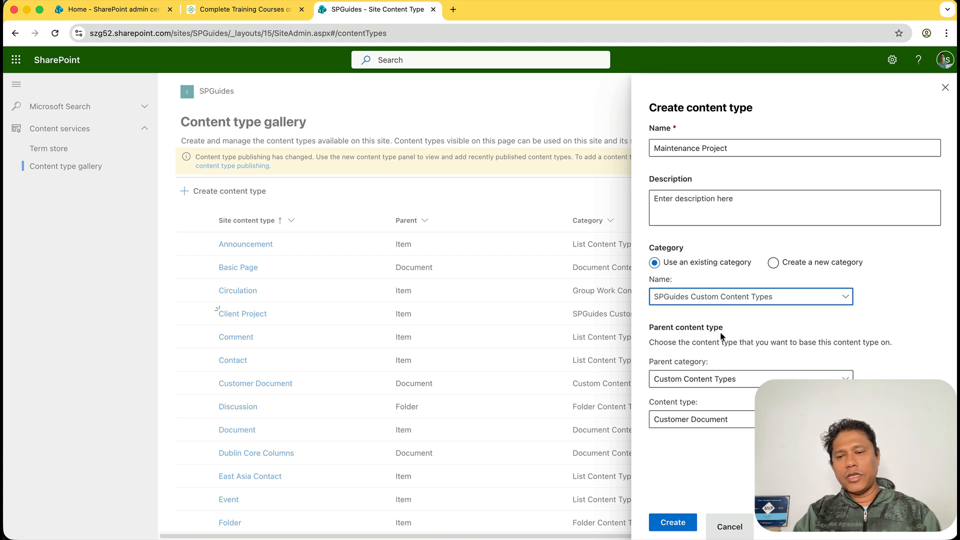
Step: Set Maintenance Project's parent category to List Content Types and its parent content type to Item, and create it
left_click(710, 379)
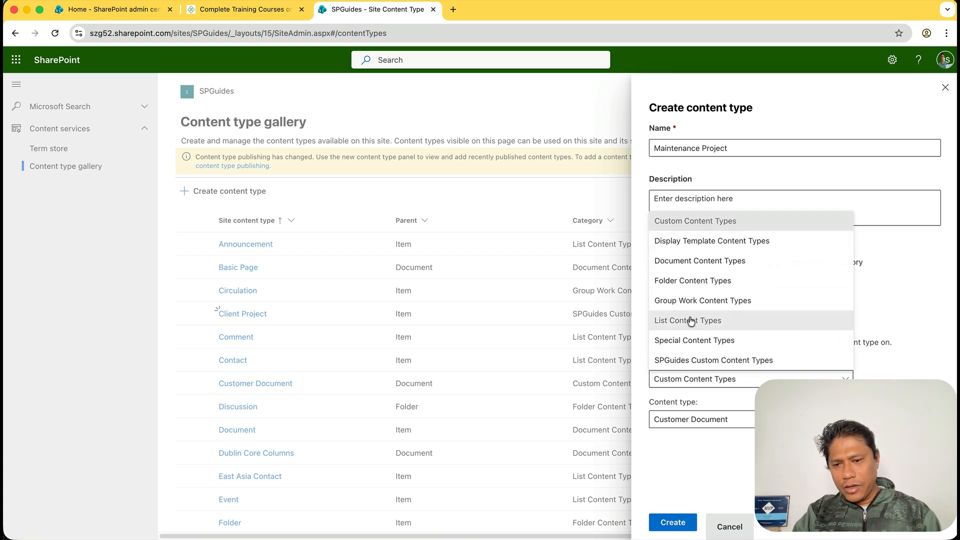
left_click(691, 319)
left_click(708, 419)
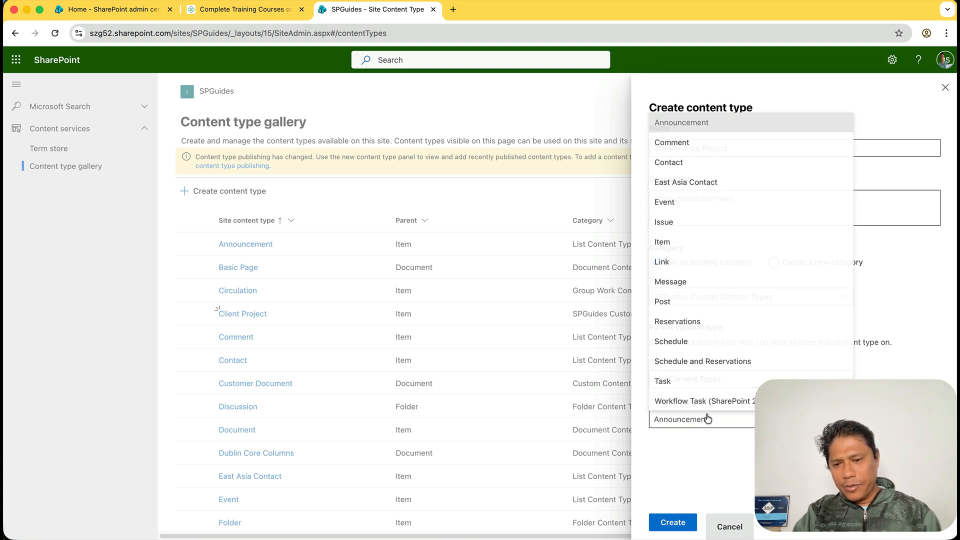
left_click(670, 243)
left_click(693, 518)
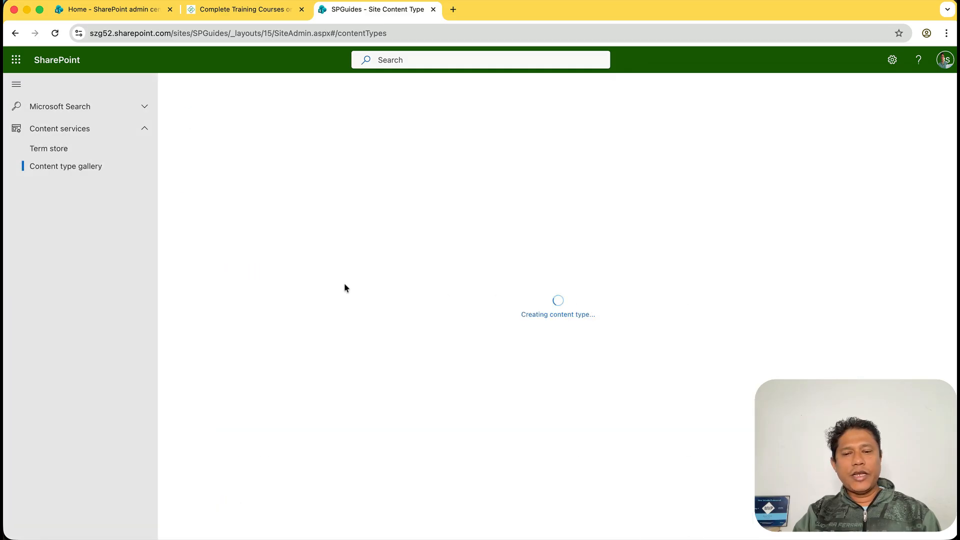
Step: Start adding existing site columns to Maintenance Project, limited to the SPGuides Site Columns category
left_click(251, 364)
left_click(242, 405)
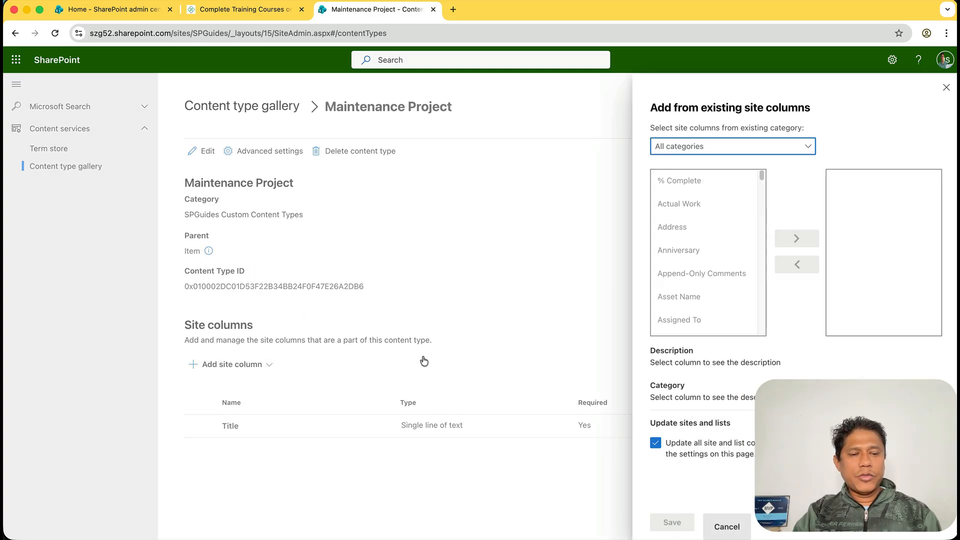
scroll(683, 280, "down", 5)
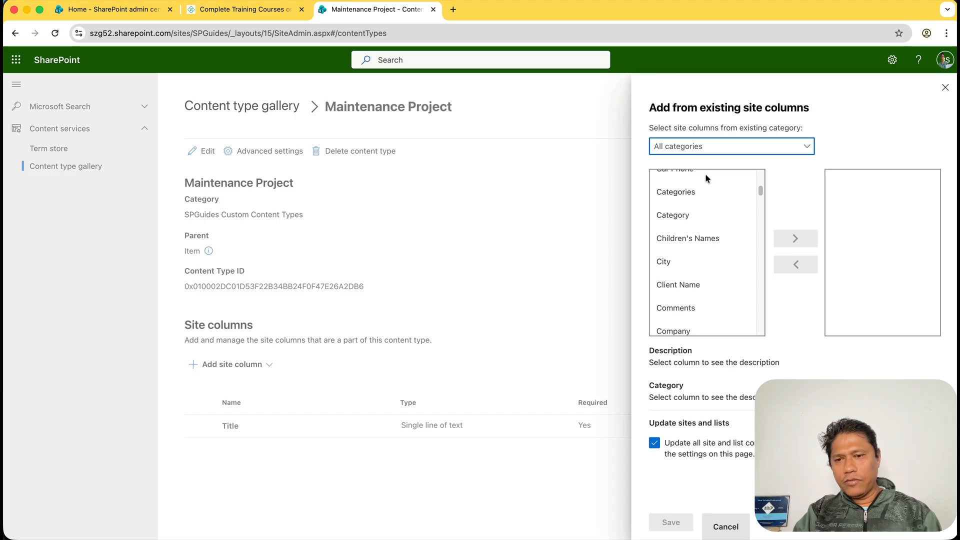
left_click(706, 148)
left_click(721, 380)
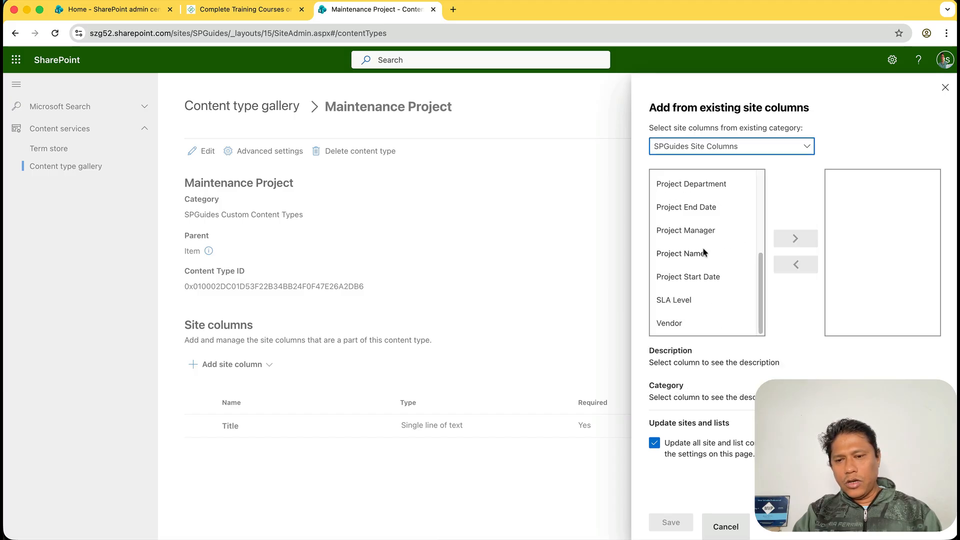
Step: Pick the Project Name, Project Manager, Project End Date and Project Start Date site columns for Maintenance Project
left_click(698, 228)
left_click(697, 253)
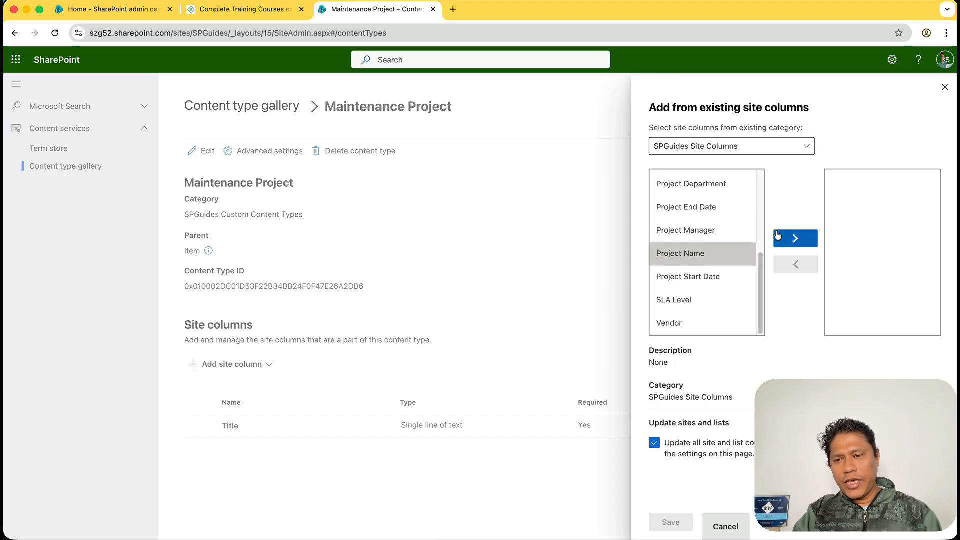
left_click(778, 237)
left_click(701, 209)
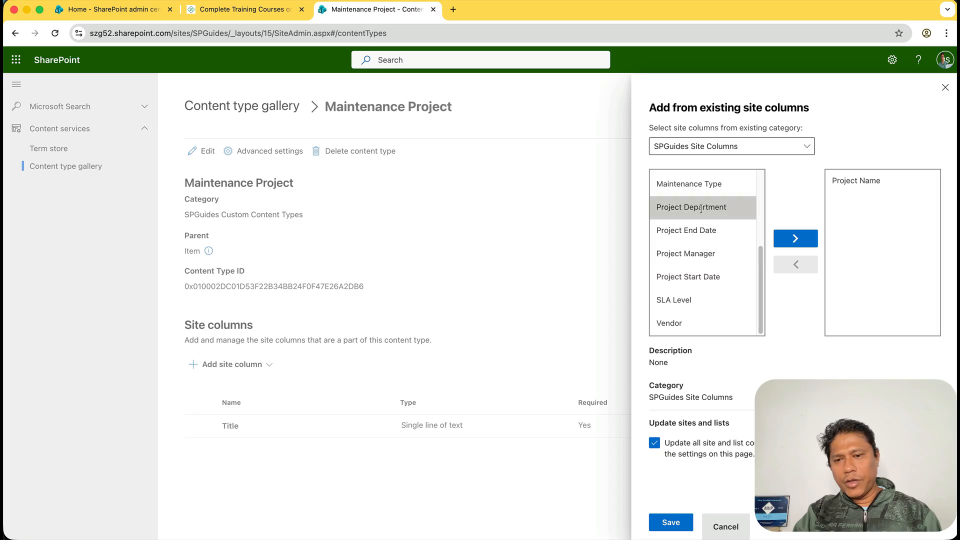
left_click(707, 253)
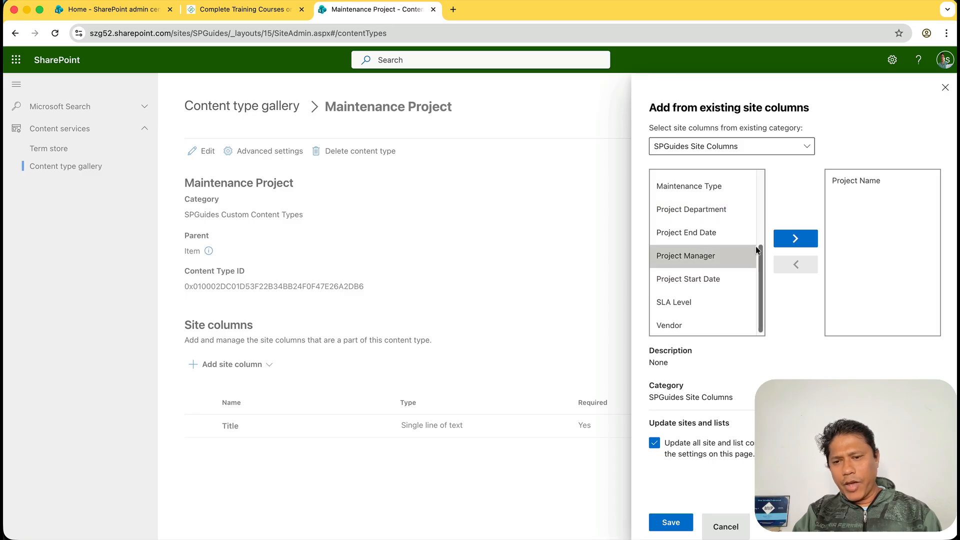
left_click(795, 238)
left_click(801, 242)
left_click(708, 253)
left_click(705, 277)
left_click(788, 242)
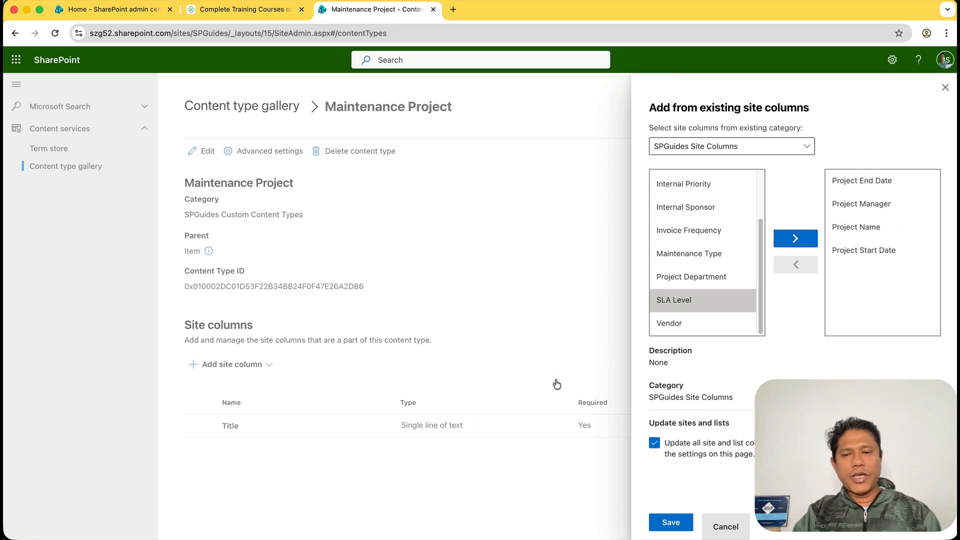
Step: Pick the Maintenance Type site column and check the notes window for the remaining Maintenance Project columns
left_click(690, 259)
left_click(774, 237)
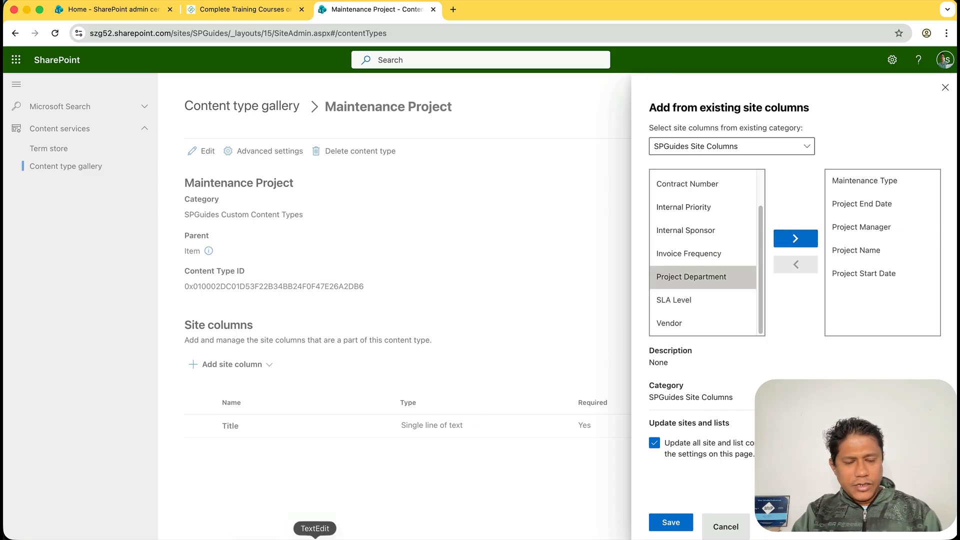
left_click(315, 531)
scroll(222, 450, "down", 5)
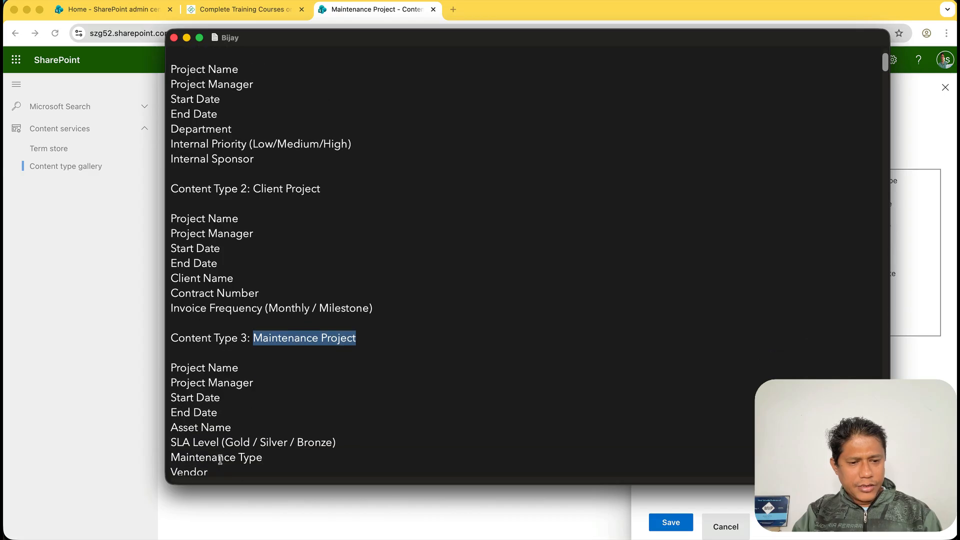
left_click(92, 342)
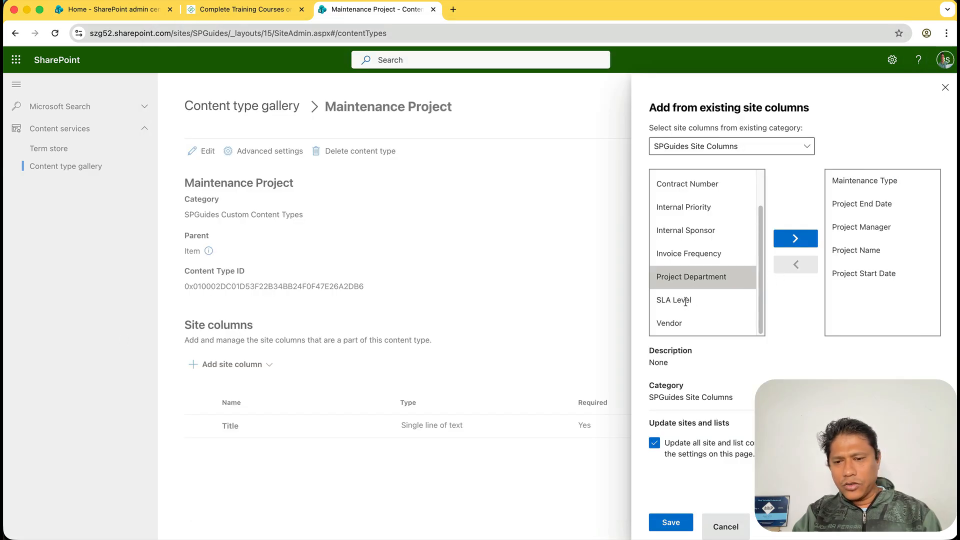
Step: Pick the Vendor, SLA Level and Asset Name site columns for Maintenance Project
left_click(672, 323)
left_click(794, 239)
left_click(684, 323)
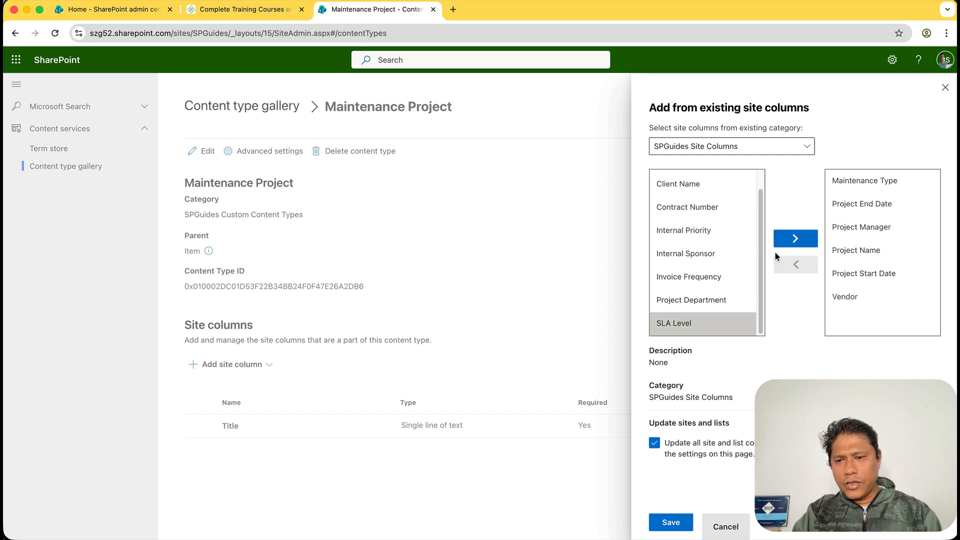
left_click(790, 239)
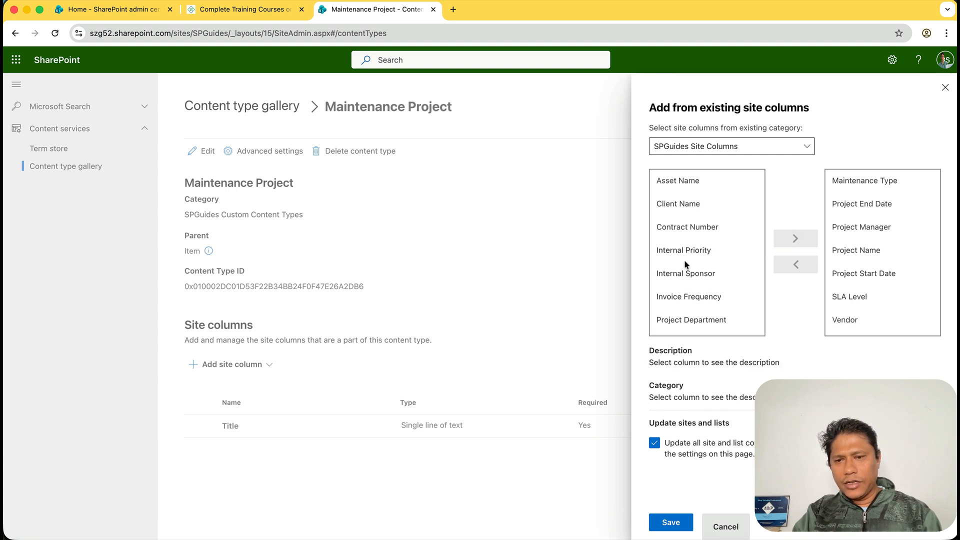
left_click(685, 181)
left_click(795, 239)
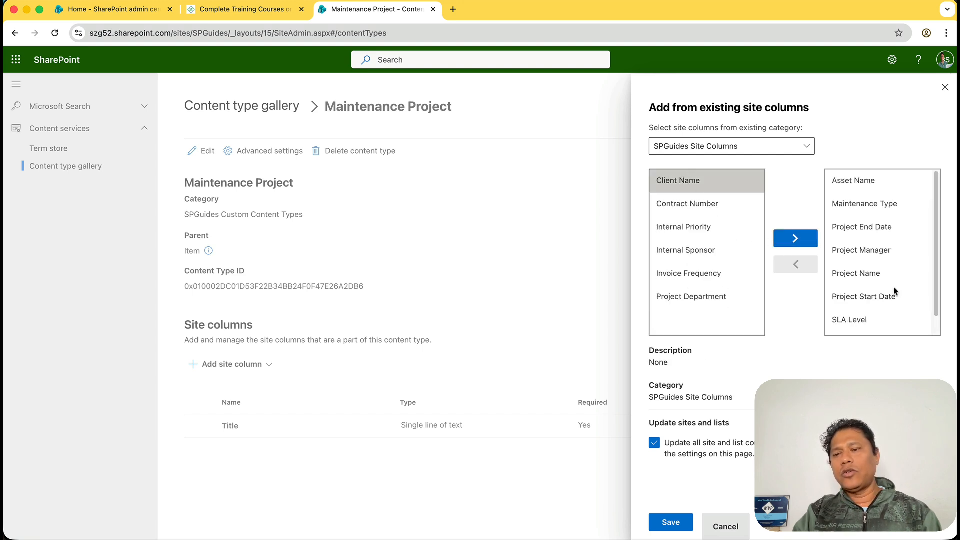
Step: Review the picked site columns and save them to the Maintenance Project content type
left_click(883, 250)
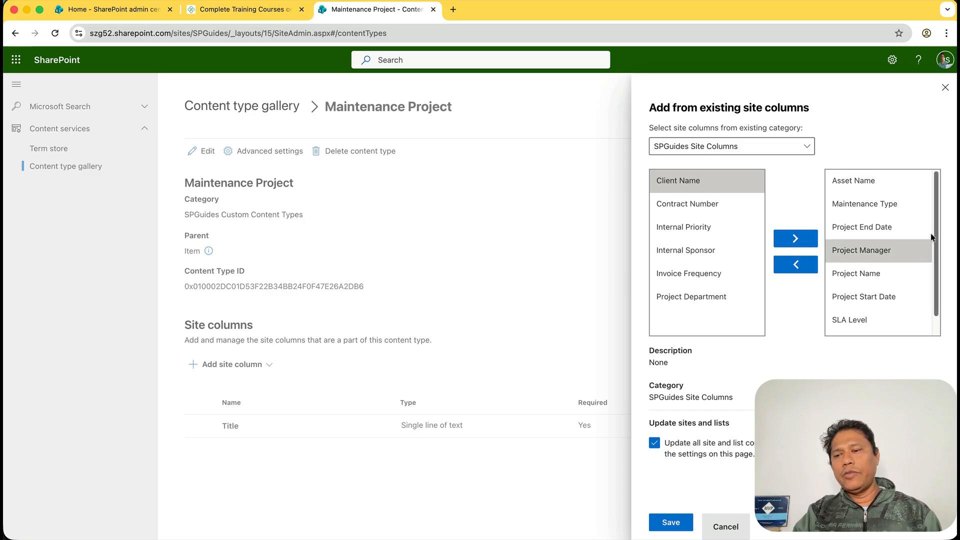
scroll(881, 250, "down", 1)
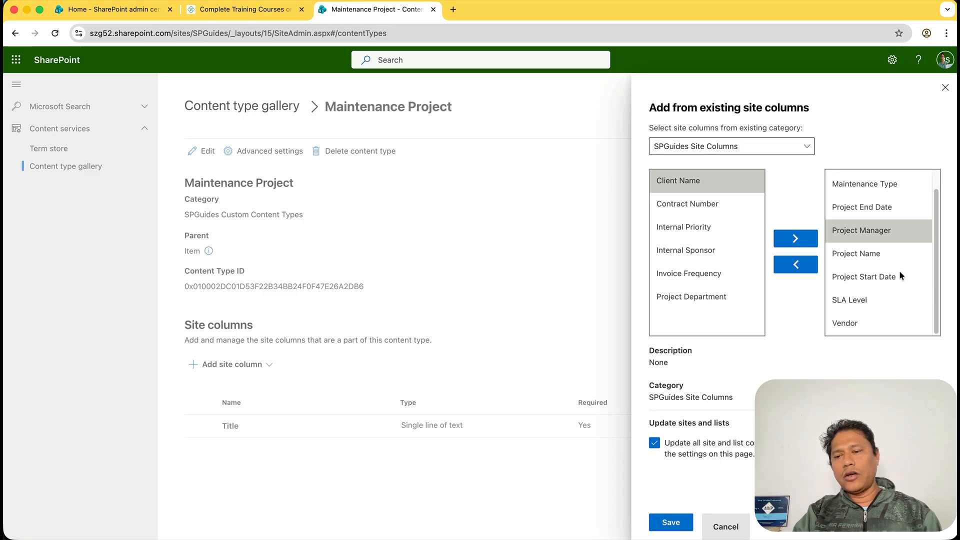
left_click(670, 523)
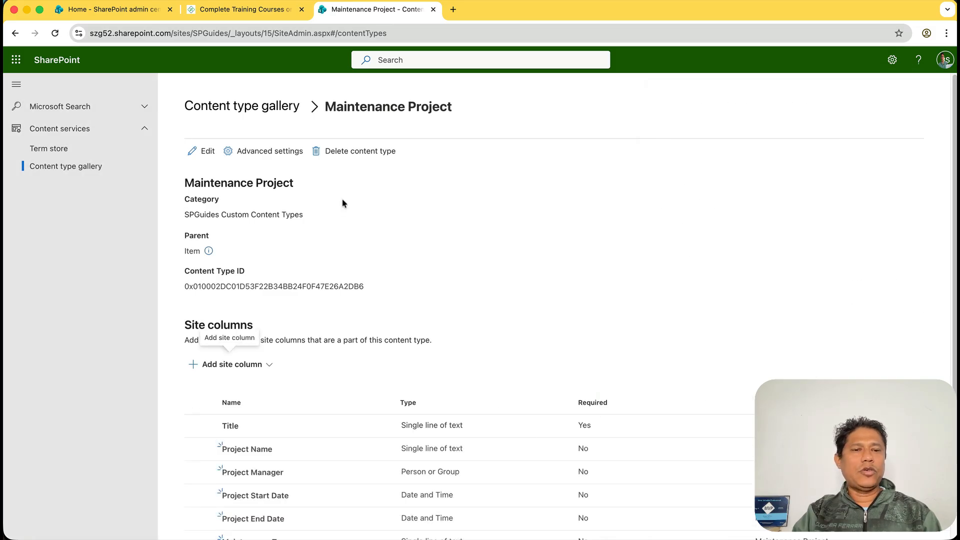
Step: Group the content type gallery by category and check the SPGuides Custom Content Types group
left_click(275, 107)
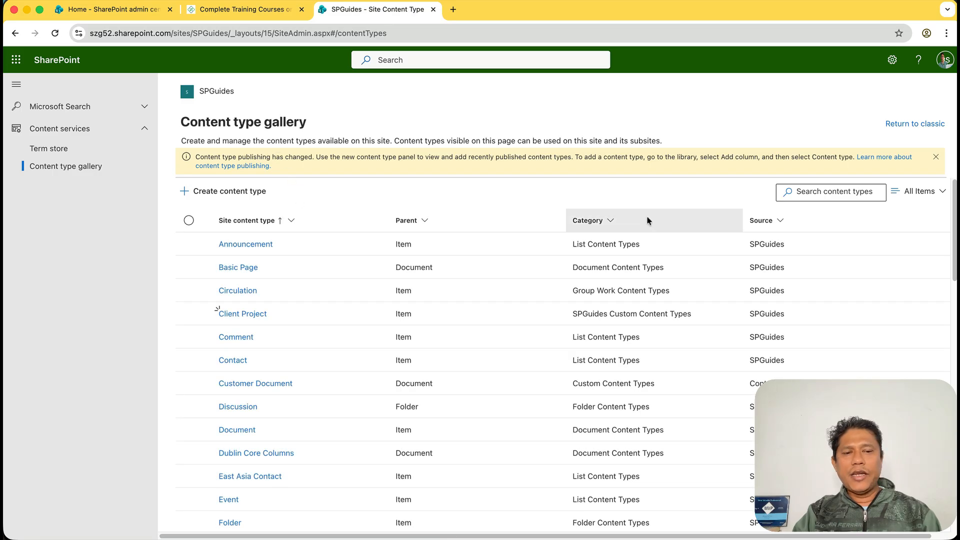
left_click(917, 191)
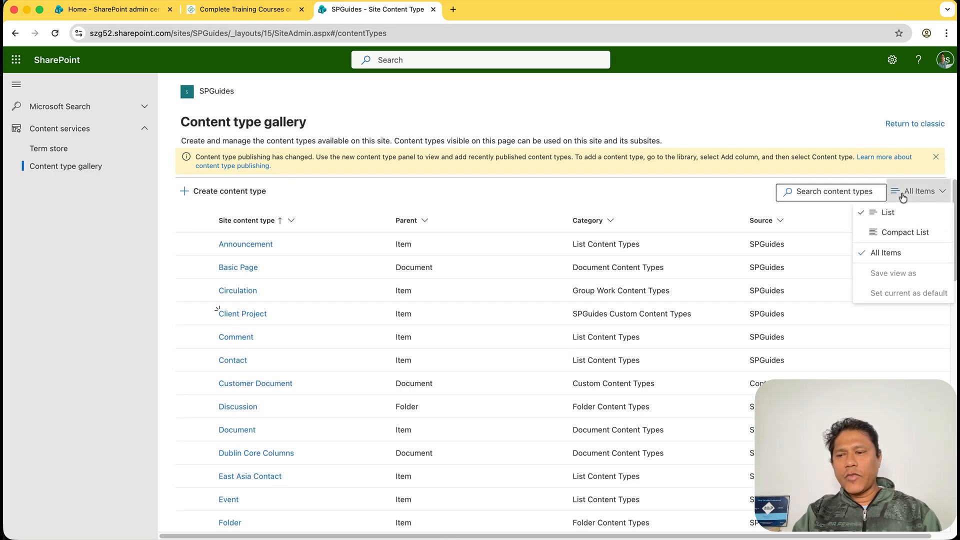
left_click(642, 212)
left_click(610, 220)
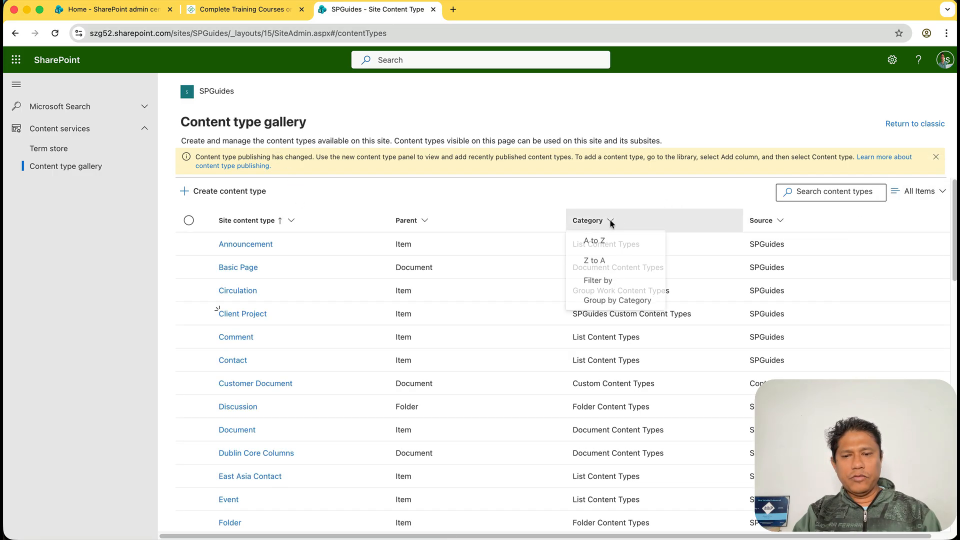
left_click(607, 300)
scroll(302, 300, "down", 12)
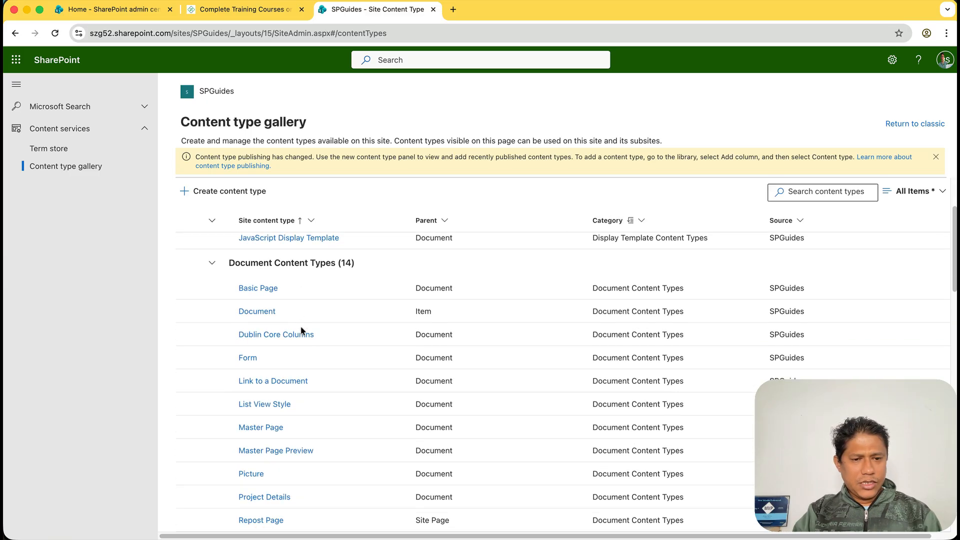
scroll(303, 280, "down", 5)
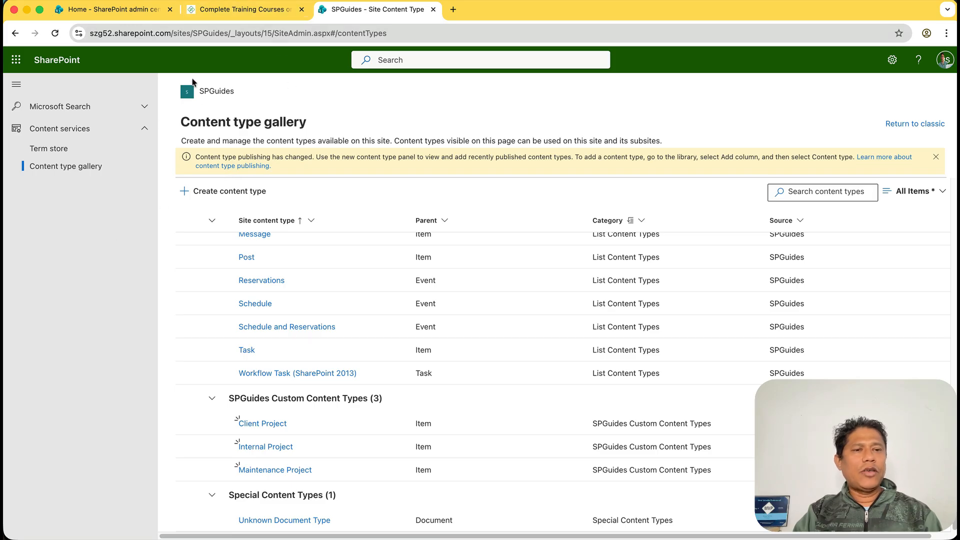
Step: Open the SPGuides site's home page in a new browser tab, using the site part of the current address
left_click_drag(90, 33, 257, 33)
key("ctrl+c")
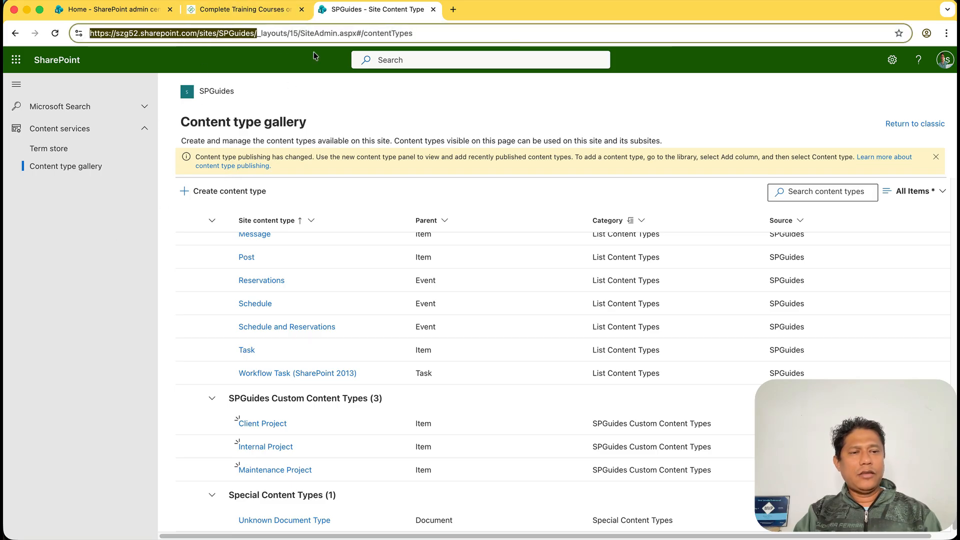
left_click(453, 10)
key("ctrl+v")
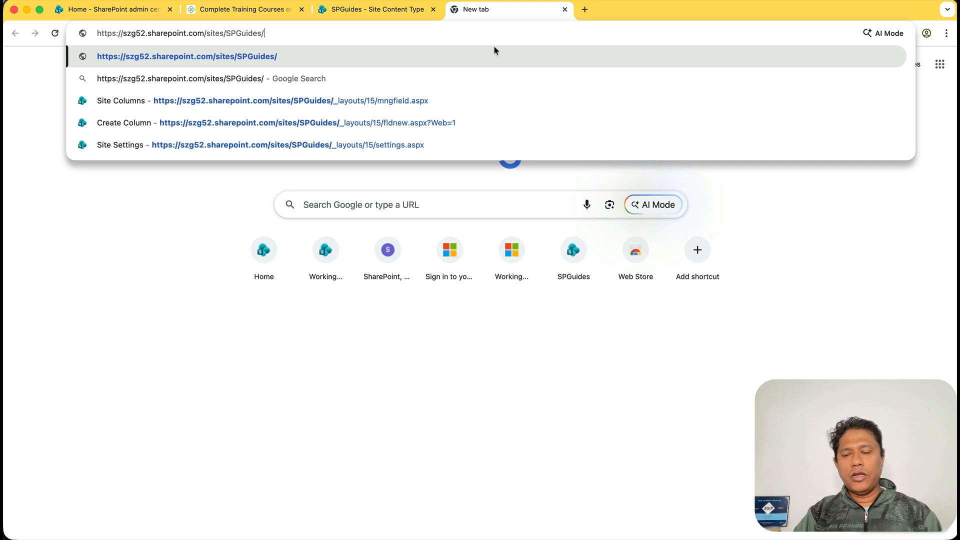
key("Return")
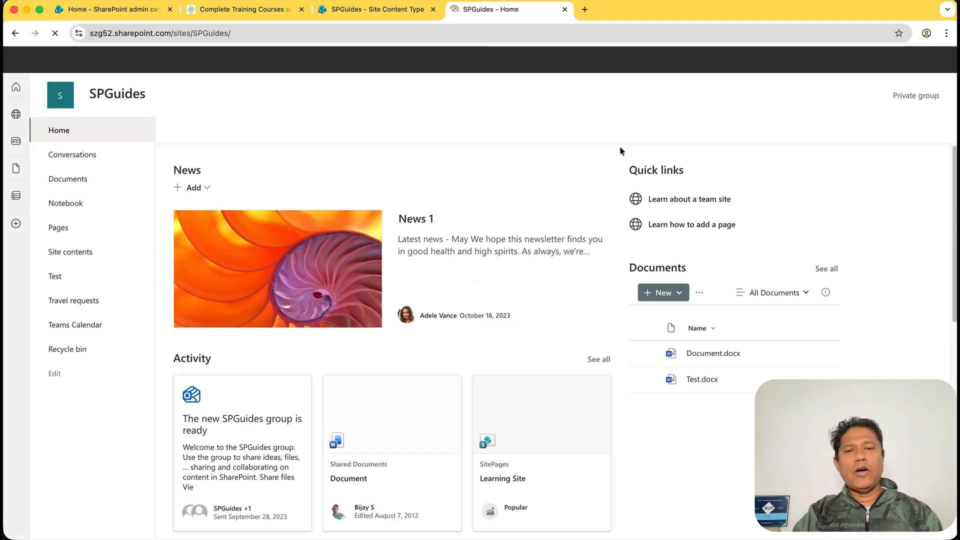
Step: Create a blank list named Projects in the SPGuides site
left_click(207, 131)
left_click(216, 159)
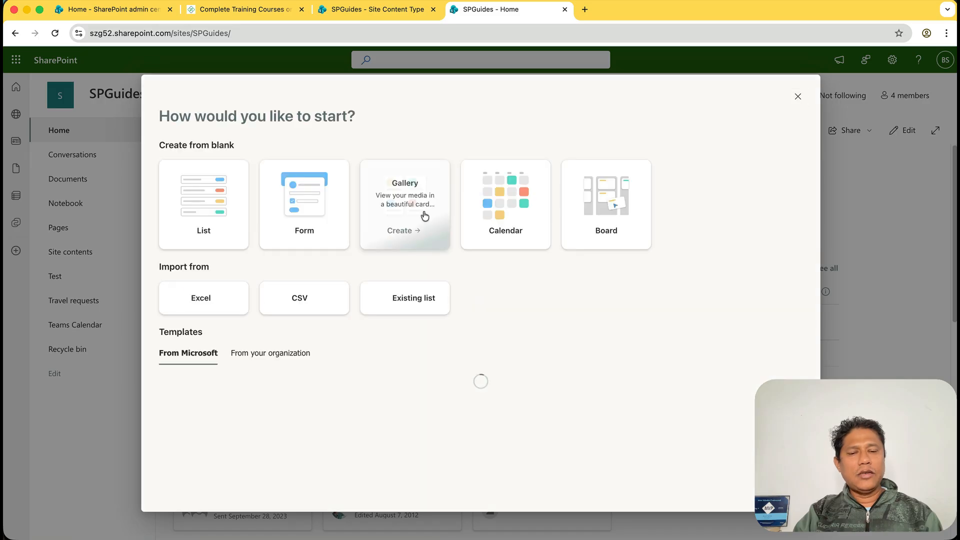
left_click(223, 214)
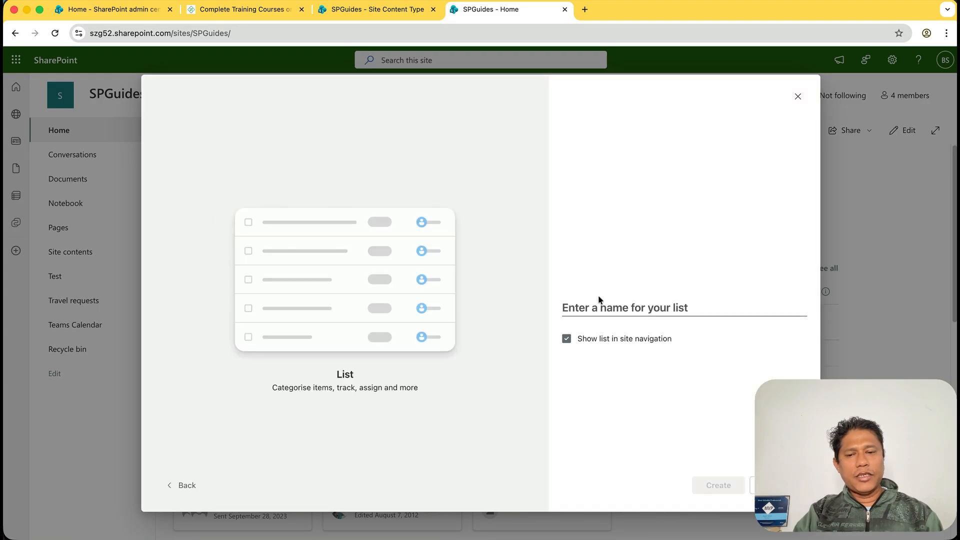
type("Projects")
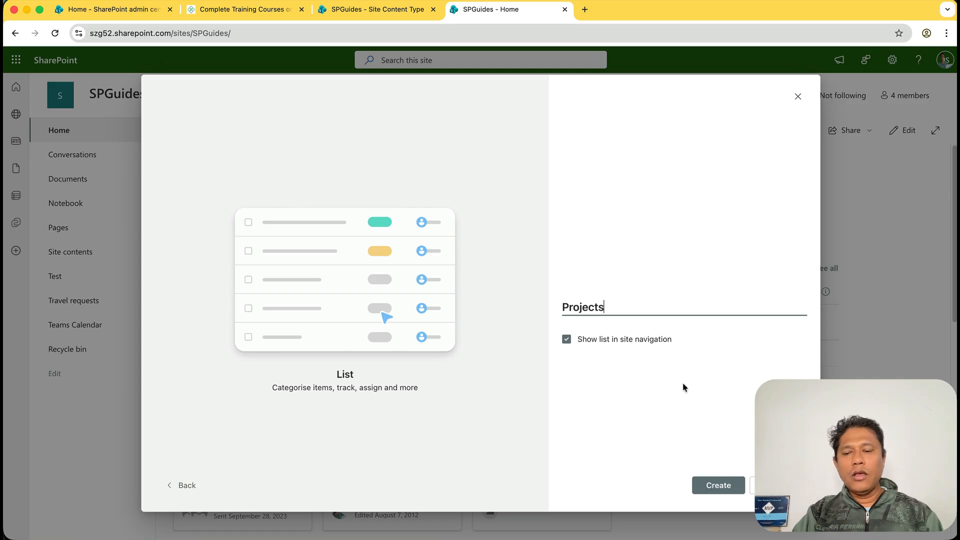
left_click(711, 485)
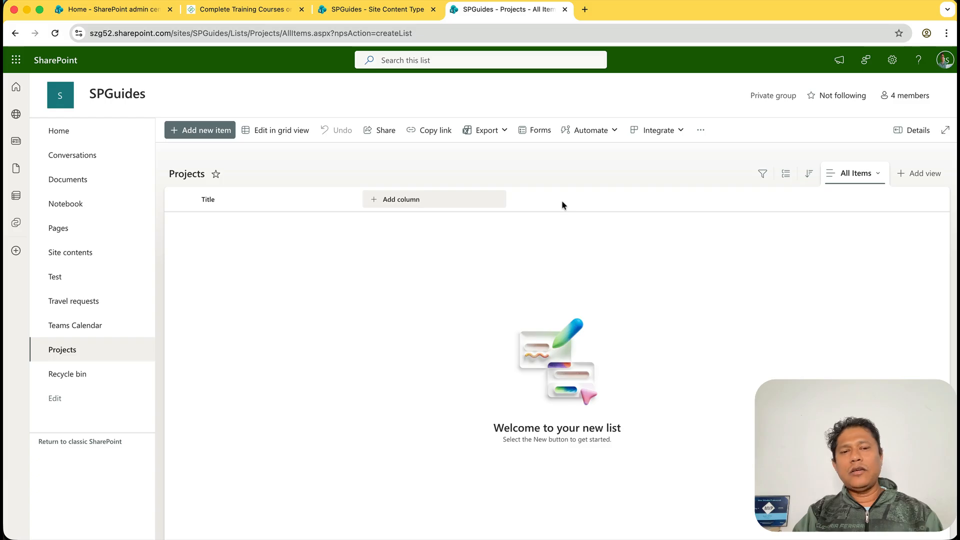
Step: Check the column types offered by the Projects list for a content type option, without adding a column
left_click(453, 206)
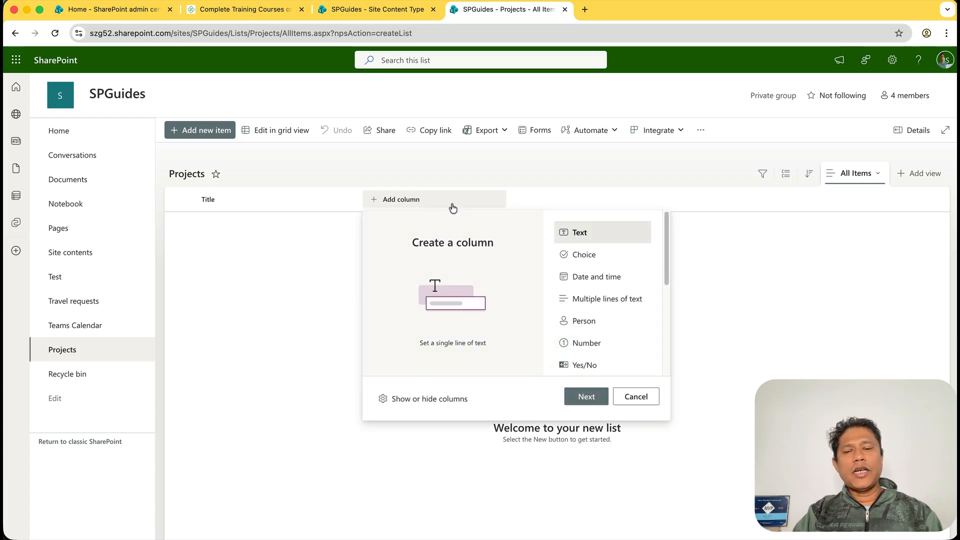
scroll(569, 296, "down", 3)
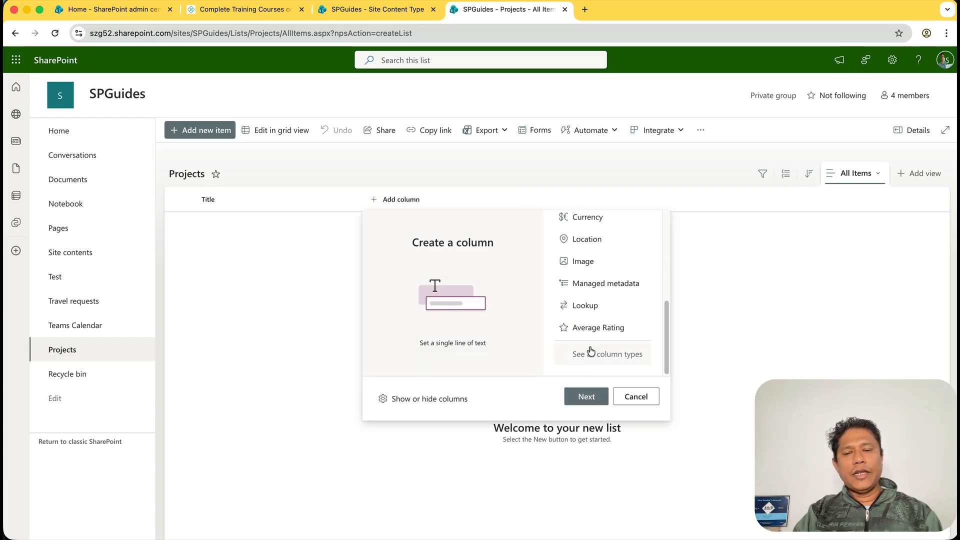
scroll(607, 371, "up", 3)
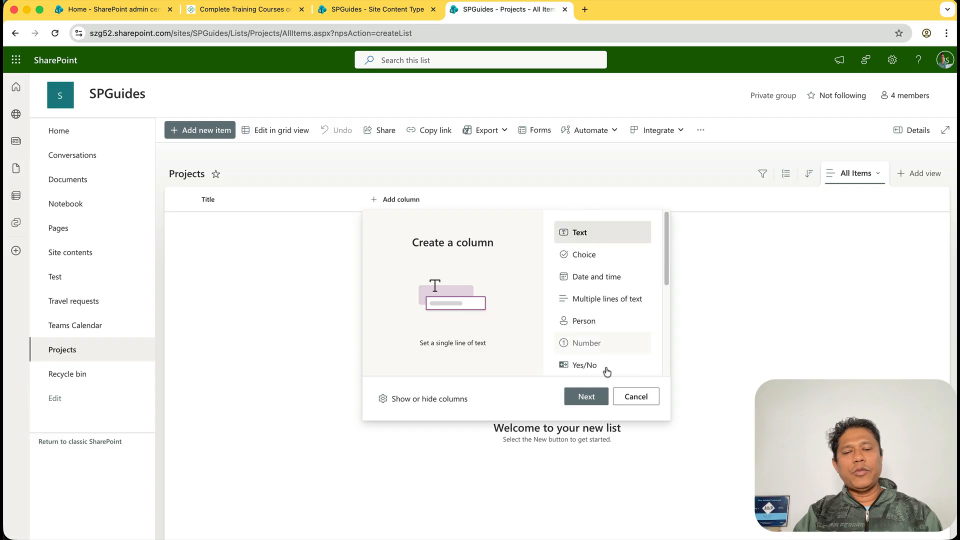
left_click(635, 396)
Step: Allow management of content types in the Projects list's advanced settings and save the change
left_click(892, 60)
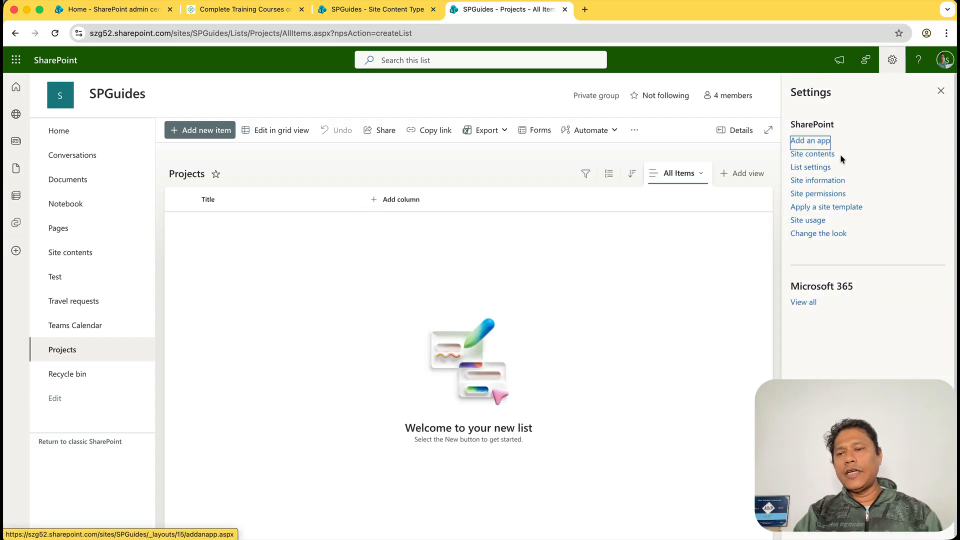
left_click(822, 173)
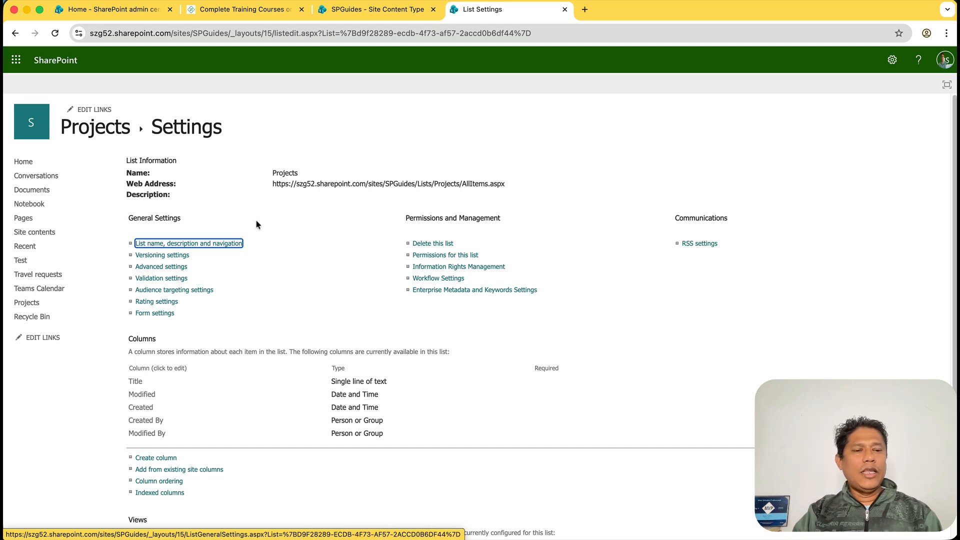
left_click(179, 268)
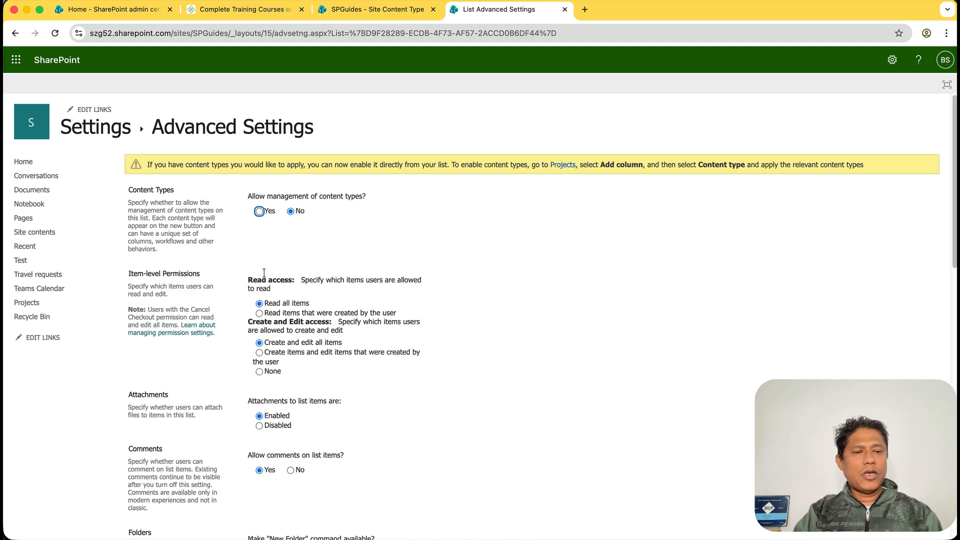
left_click(259, 213)
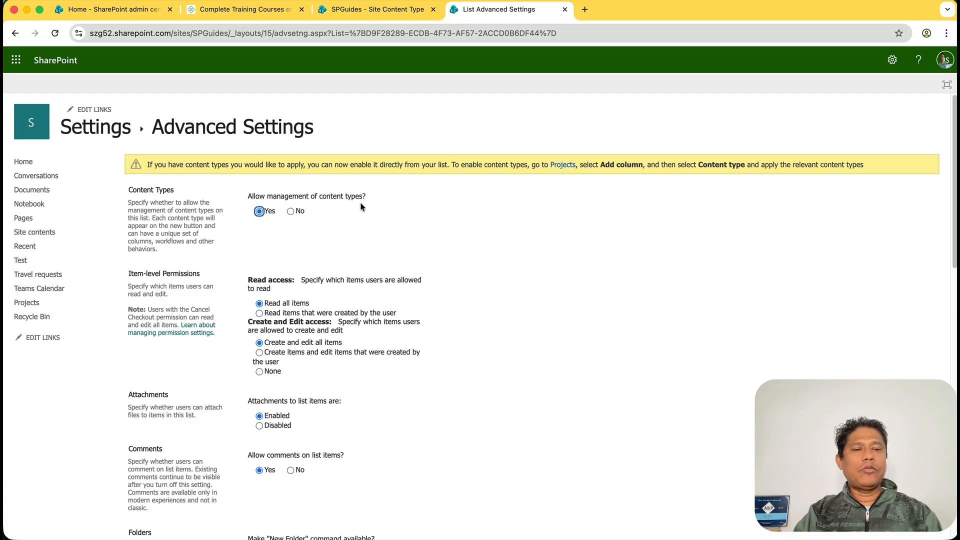
scroll(390, 376, "down", 15)
left_click(384, 483)
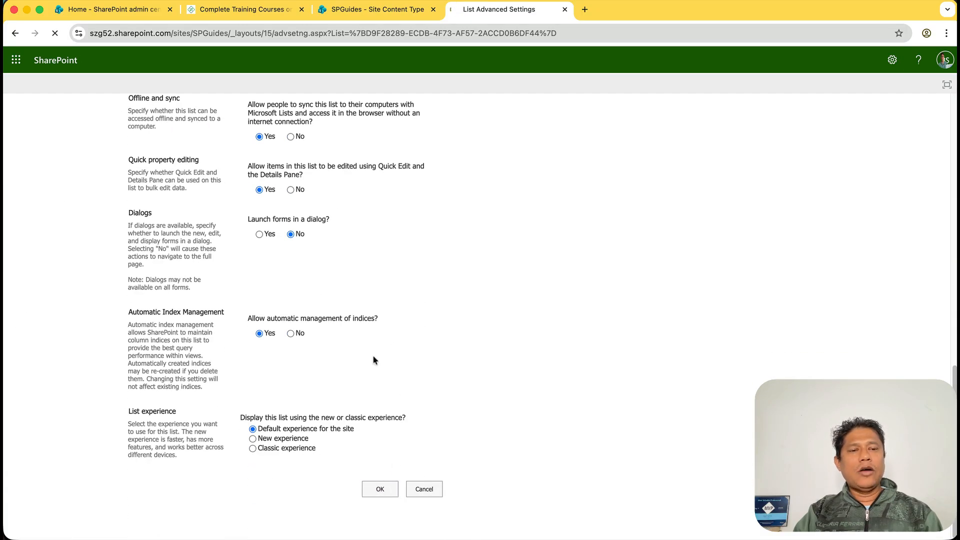
Step: Examine the Content Types section of the Projects list settings and return to the list
scroll(281, 334, "down", 5)
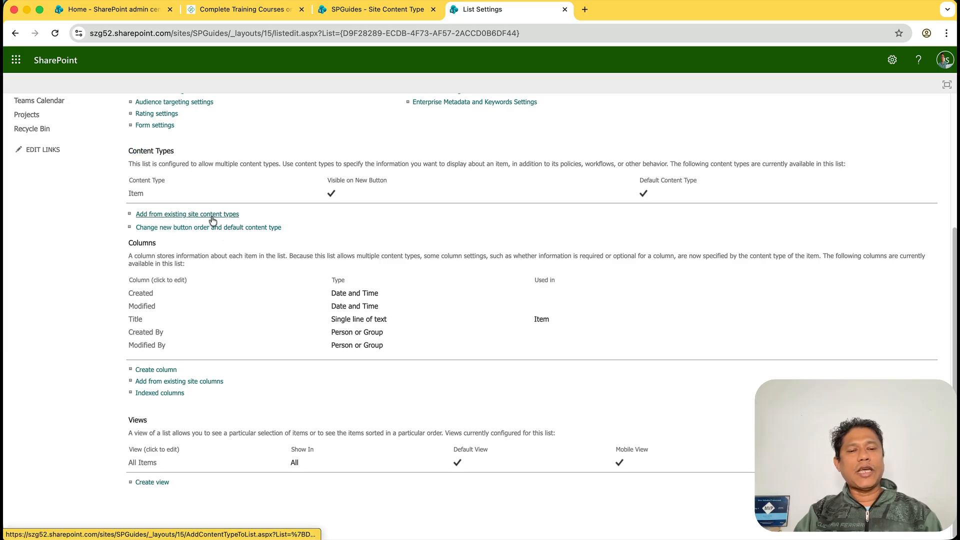
scroll(422, 386, "up", 4)
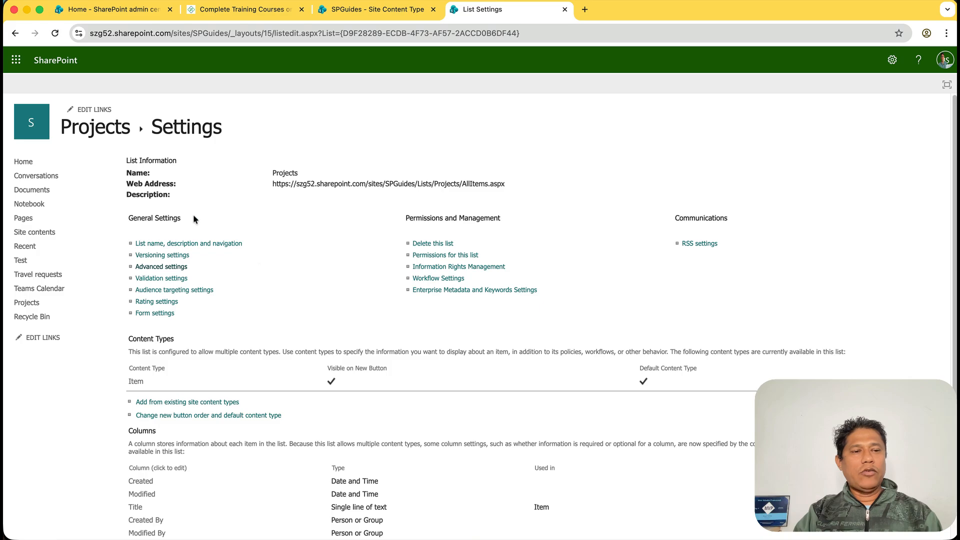
left_click(107, 131)
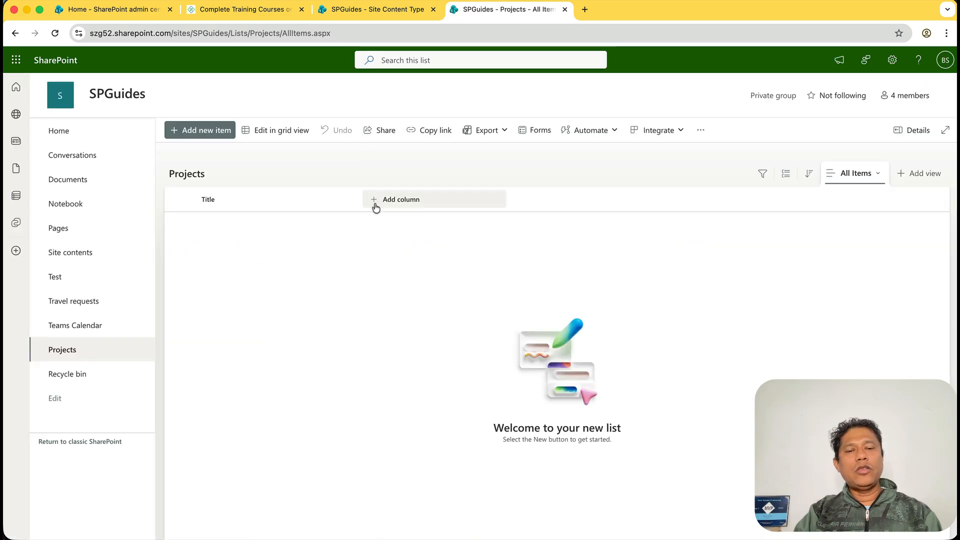
Step: Add the Internal Project, Client Project and Maintenance Project content types to the Projects list
left_click(393, 201)
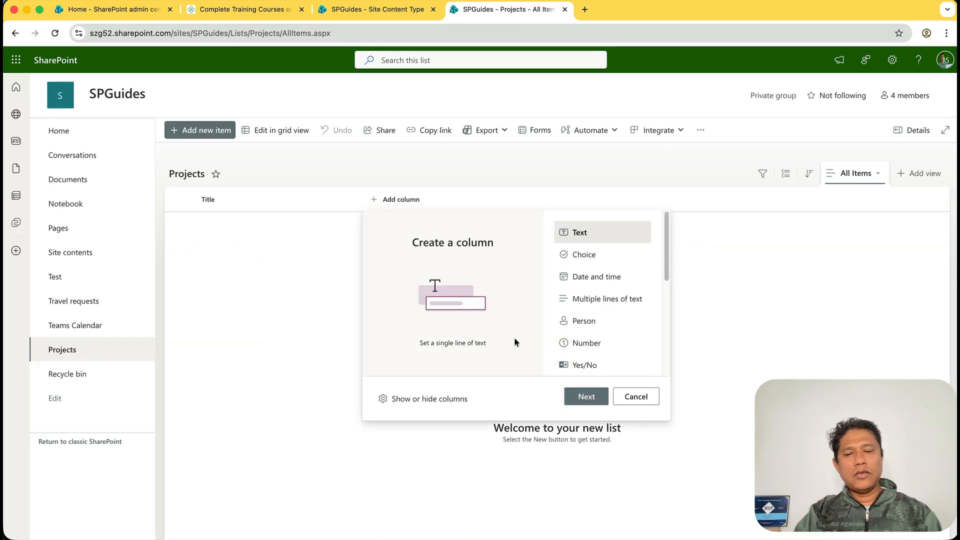
scroll(567, 342, "down", 5)
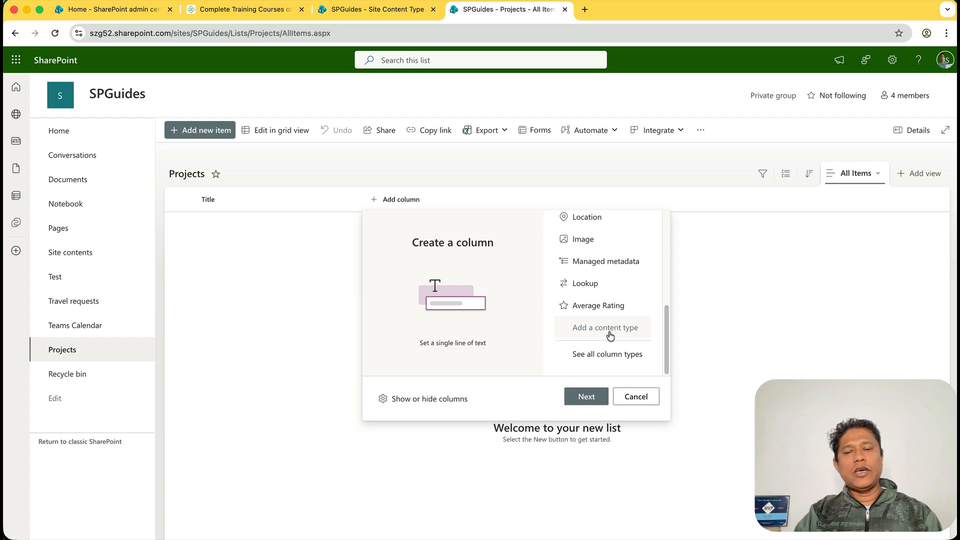
left_click(610, 335)
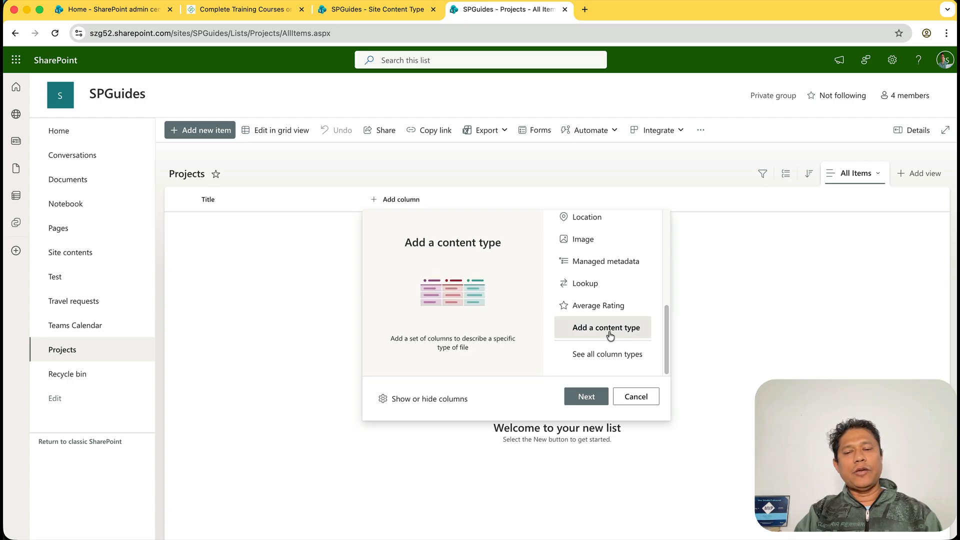
left_click(585, 397)
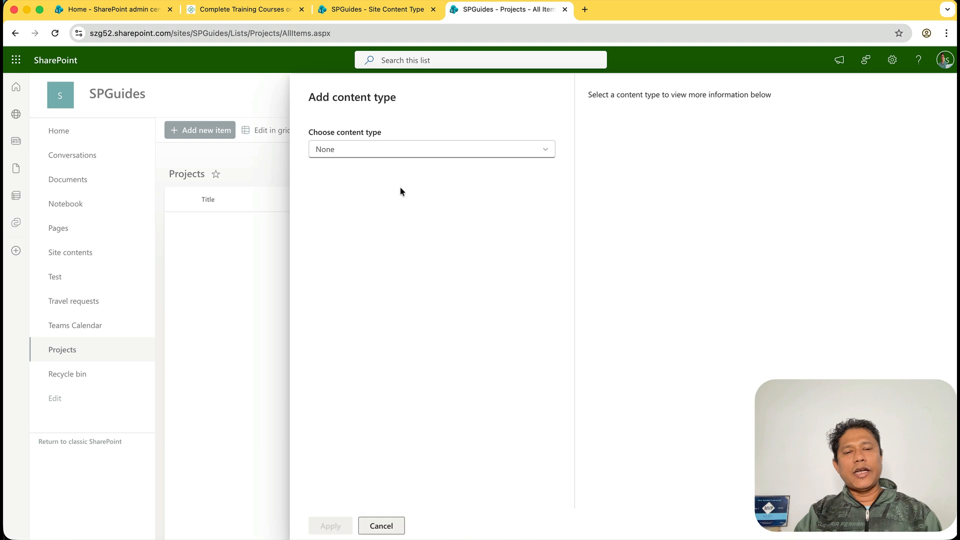
left_click(382, 150)
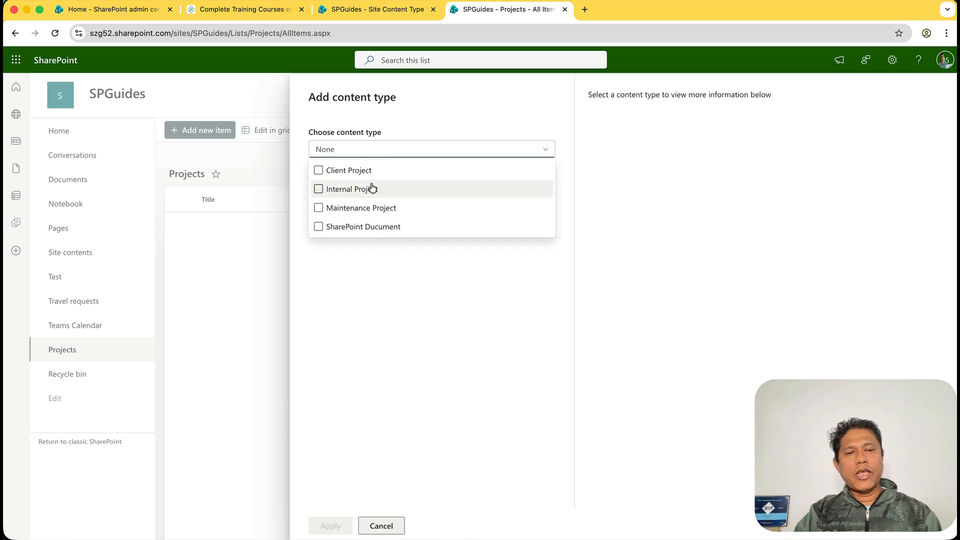
left_click(318, 189)
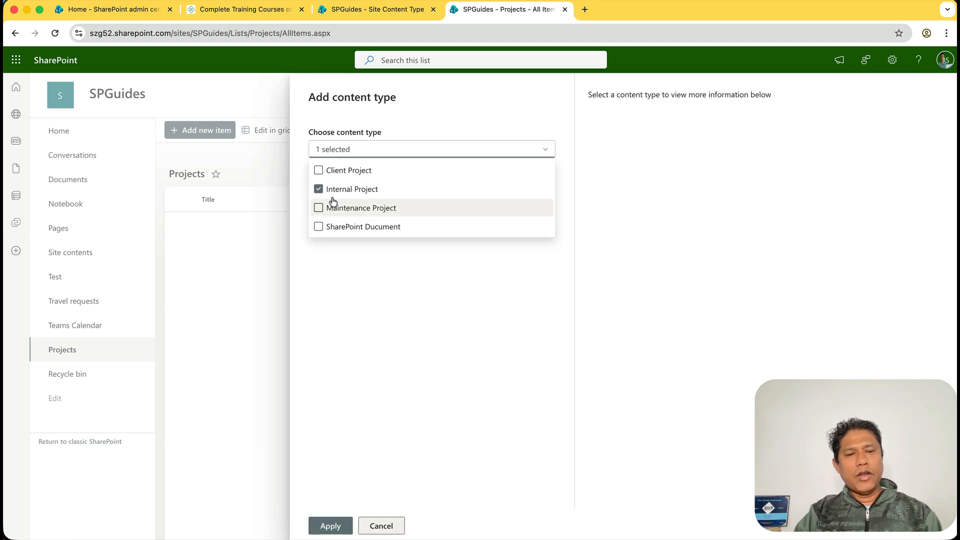
left_click(319, 170)
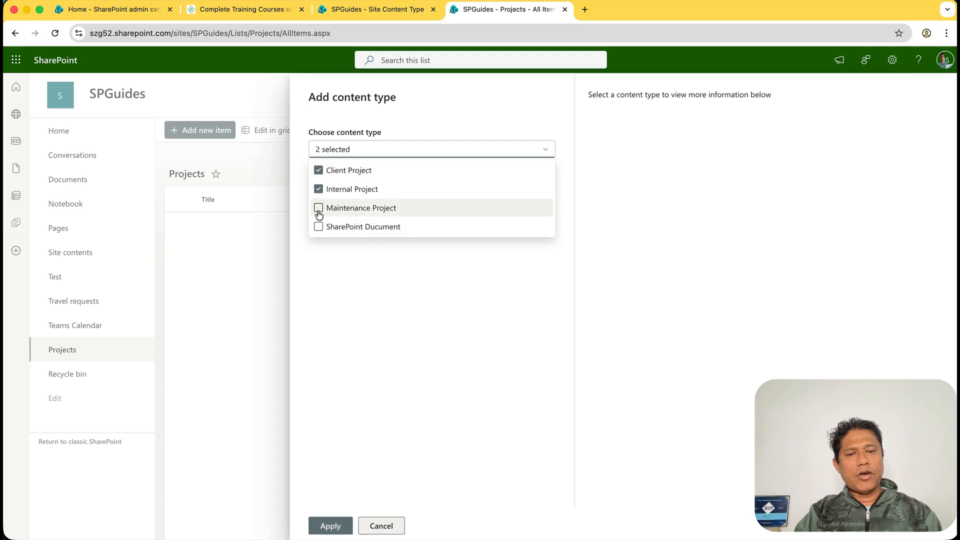
left_click(319, 208)
left_click(332, 525)
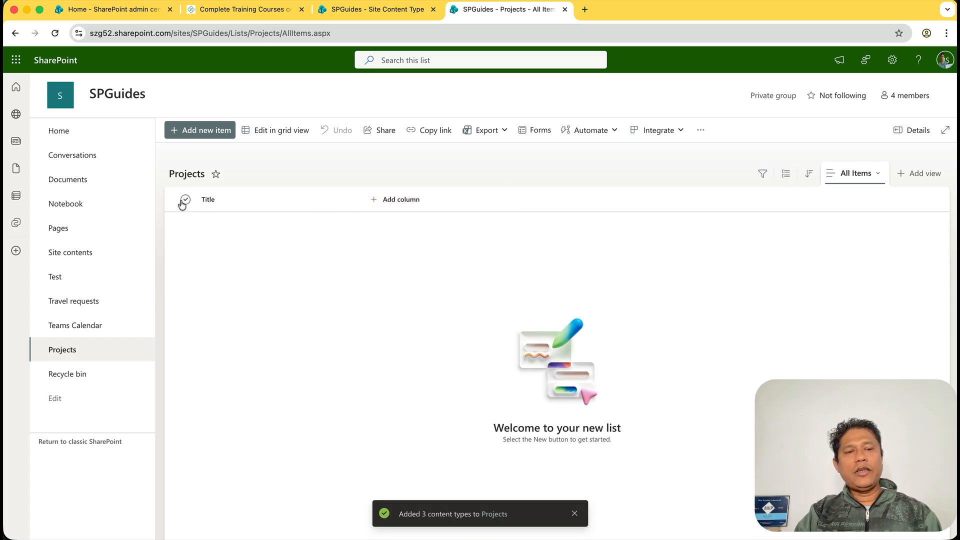
Step: Reload the Projects list and check which content types it offers for new items, without creating one
left_click(358, 34)
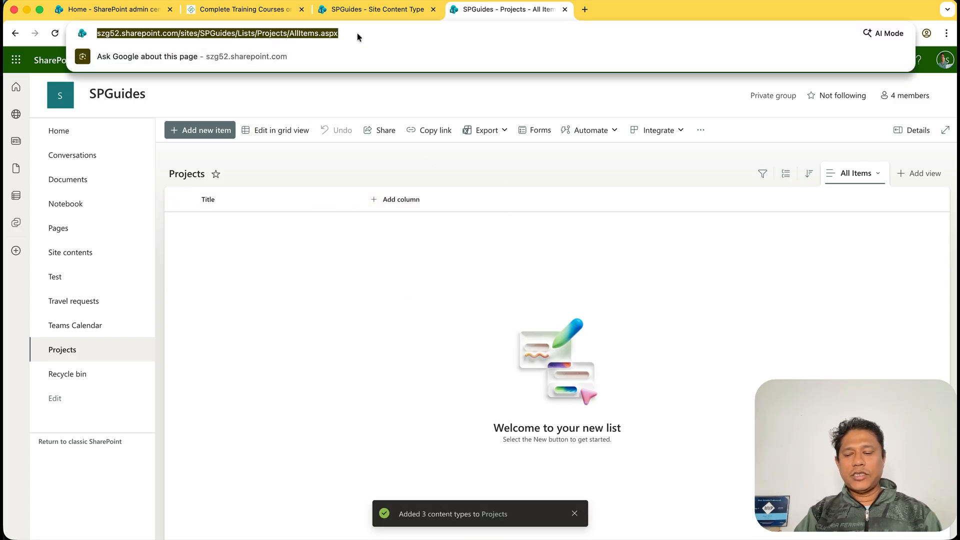
key("Return")
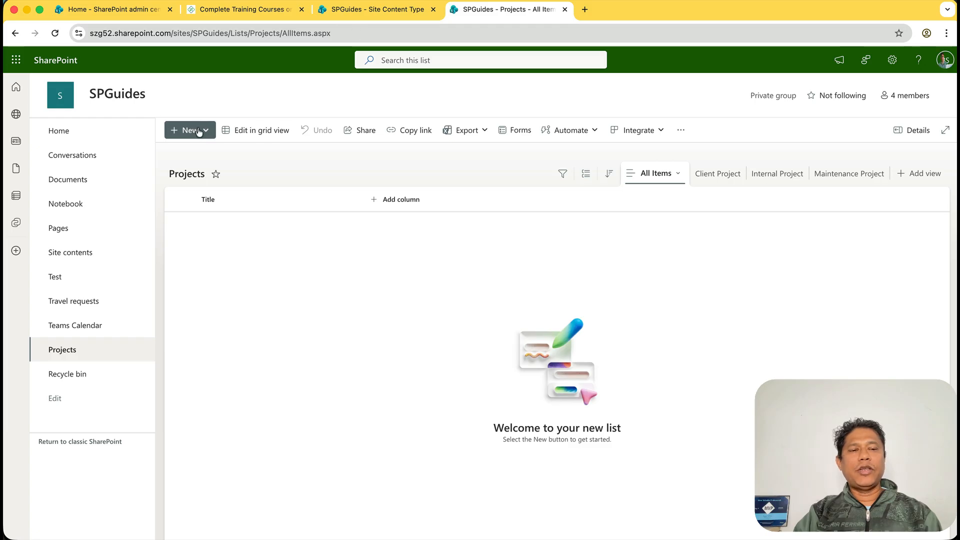
left_click(205, 132)
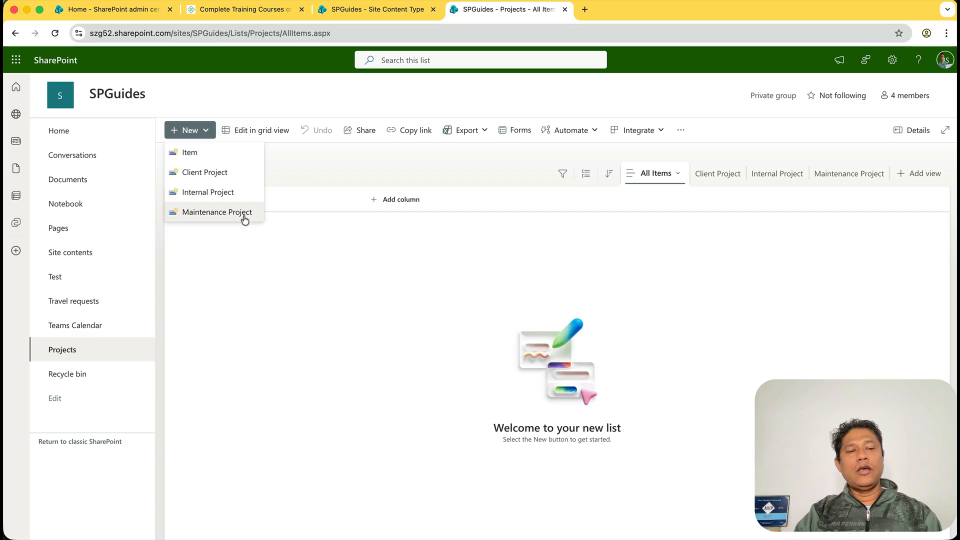
left_click(245, 255)
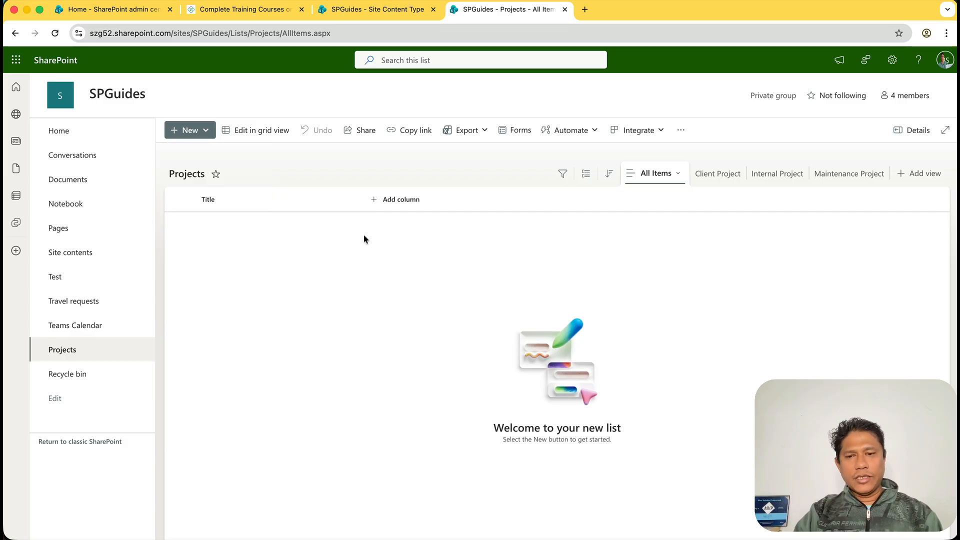
Step: Examine the columns in the Client Project, Internal Project and Maintenance Project views of the Projects list
left_click(723, 185)
left_click(778, 176)
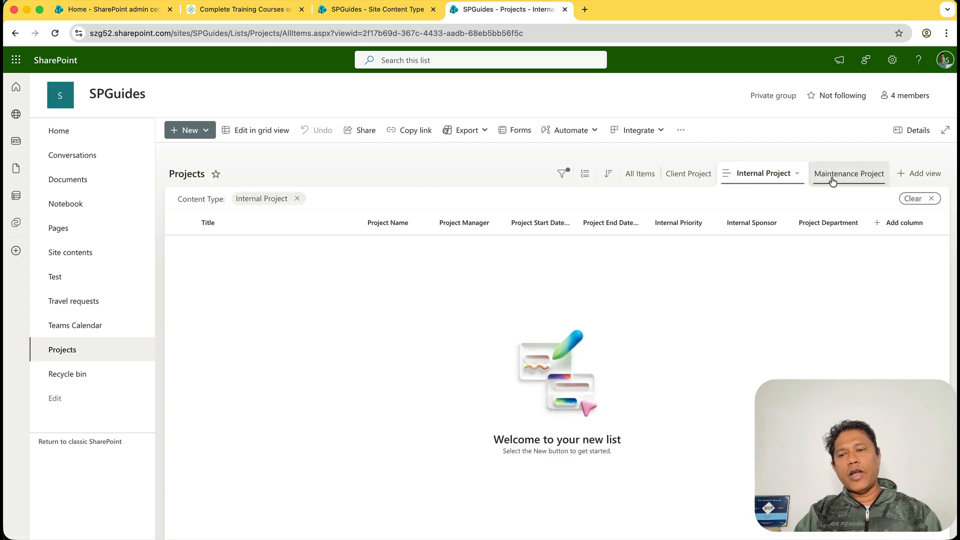
left_click(832, 181)
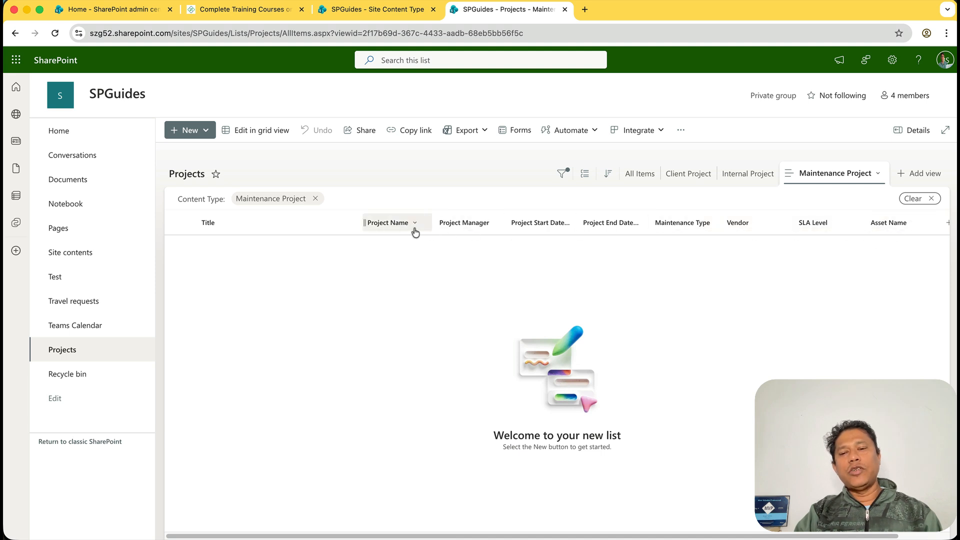
Step: Review the fields of the new Client Project item form and close it without saving
left_click(199, 132)
left_click(200, 172)
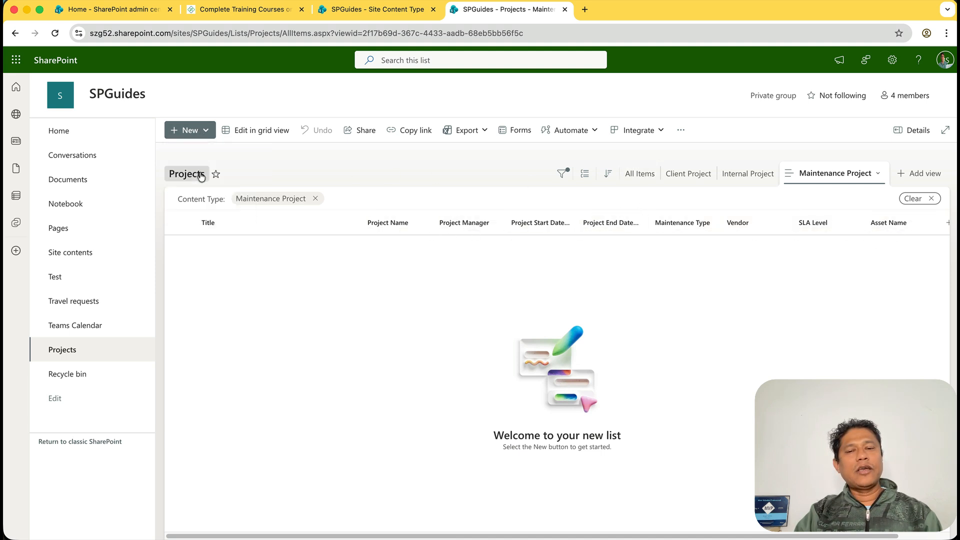
scroll(289, 298, "down", 2)
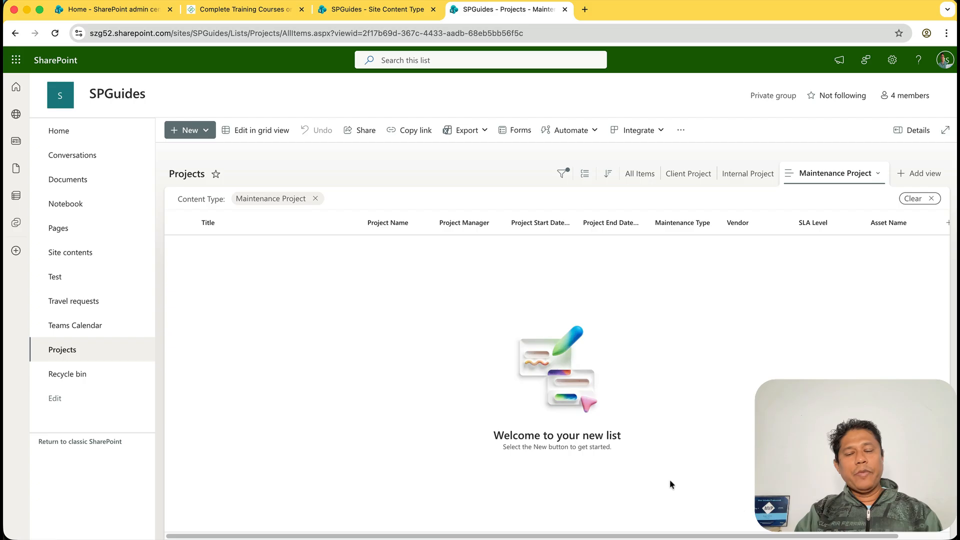
left_click(744, 508)
Step: Review the fields of the new Maintenance Project item form and close it without saving
left_click(205, 131)
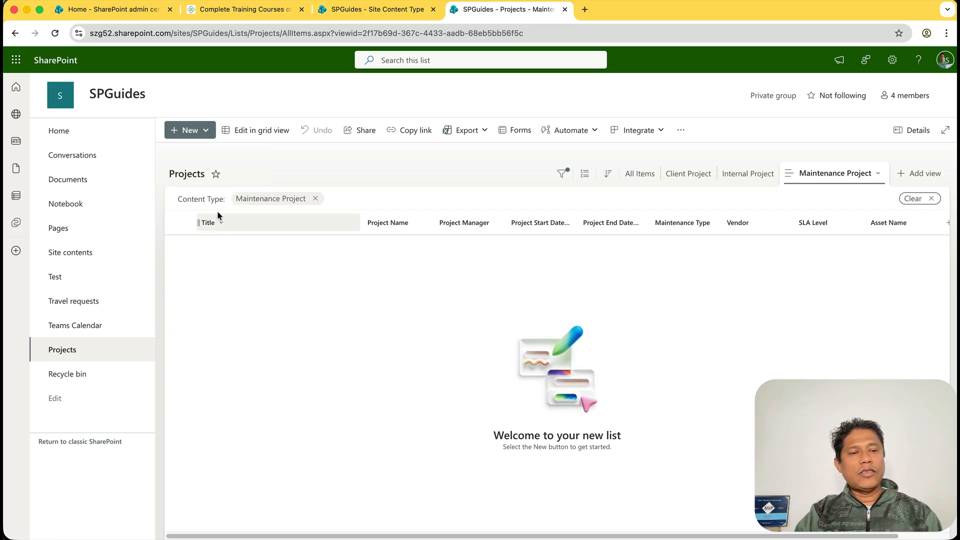
left_click(215, 212)
scroll(358, 378, "down", 3)
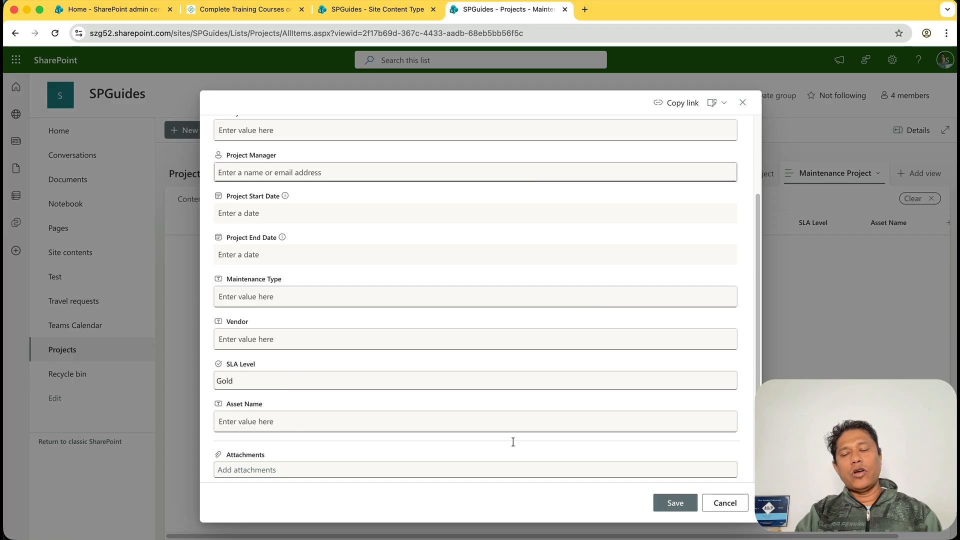
left_click(725, 503)
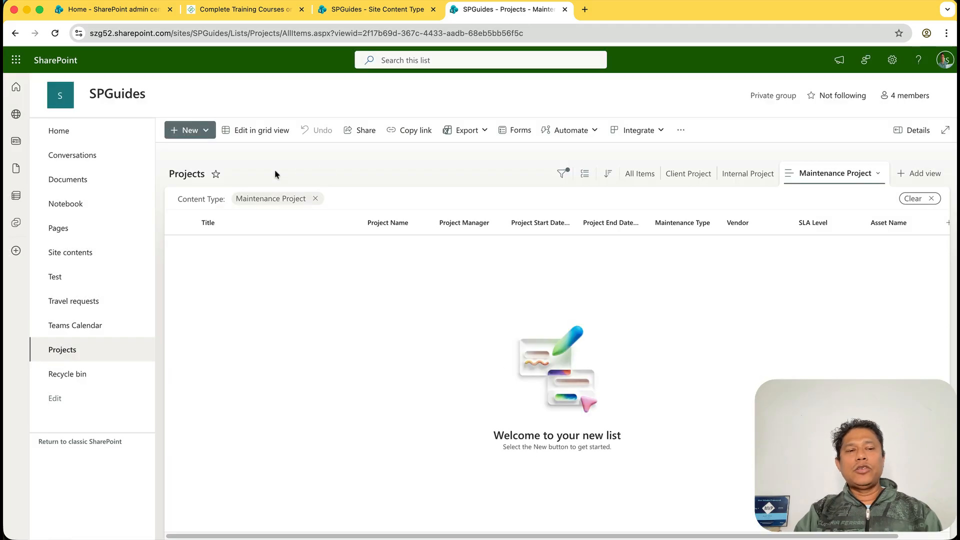
Step: In the Projects list settings, hide the Item content type from the New button, move Client Project to position 4 and save
left_click(190, 130)
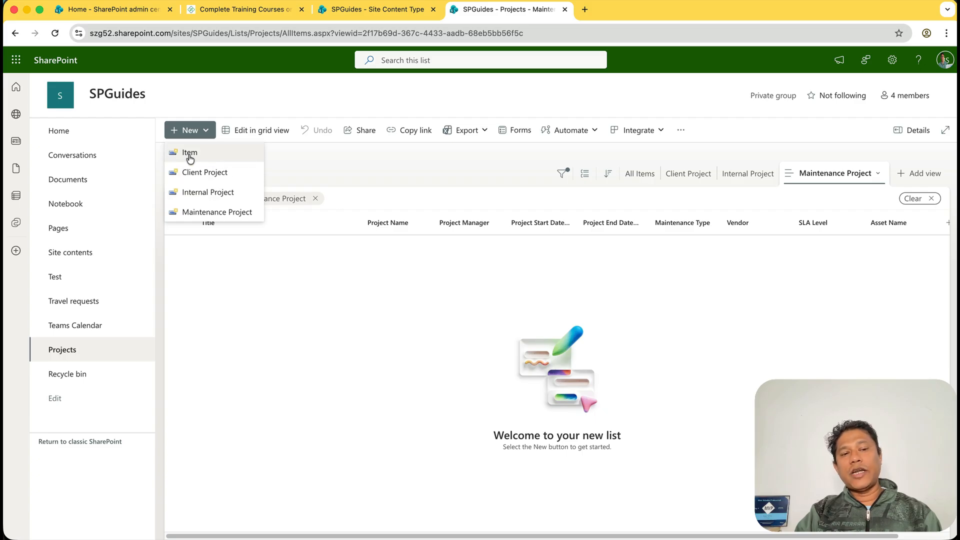
left_click(893, 61)
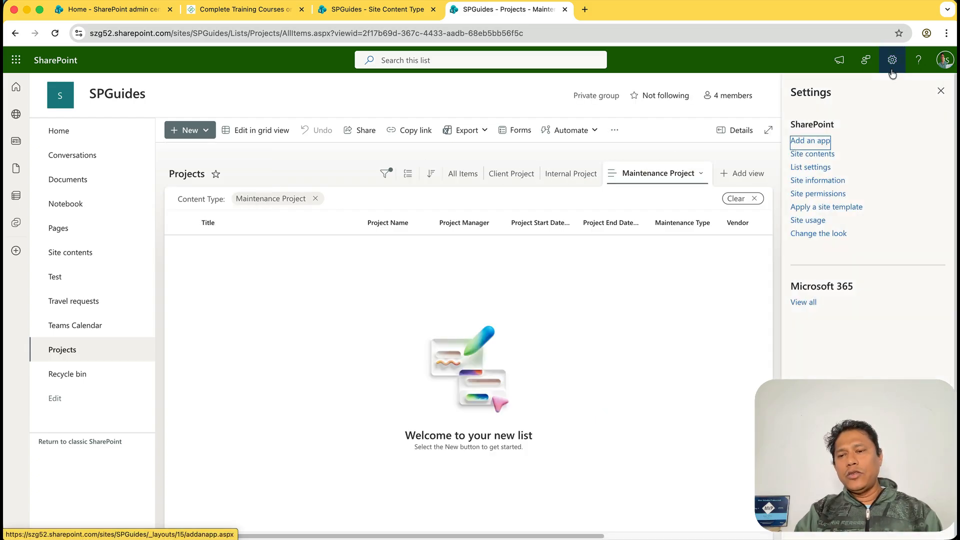
left_click(806, 168)
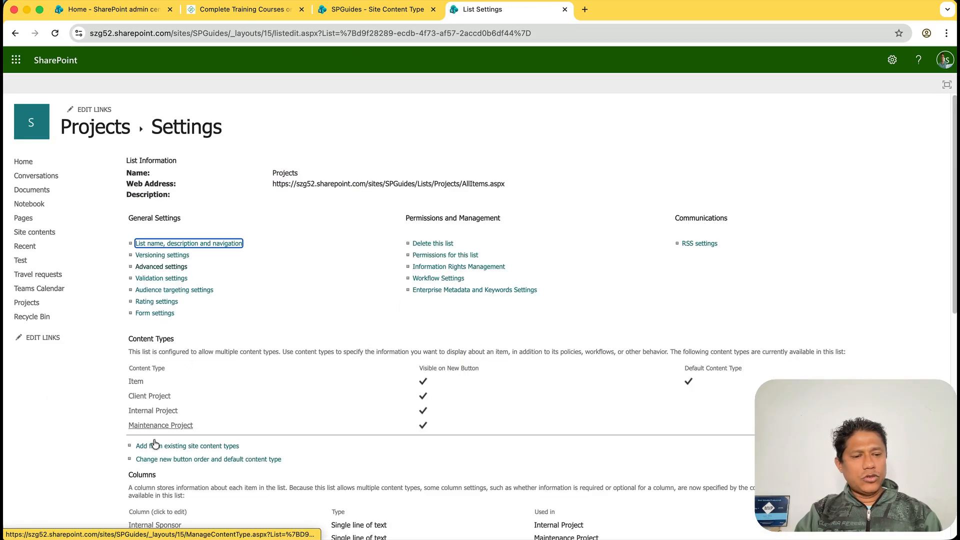
scroll(172, 451, "down", 5)
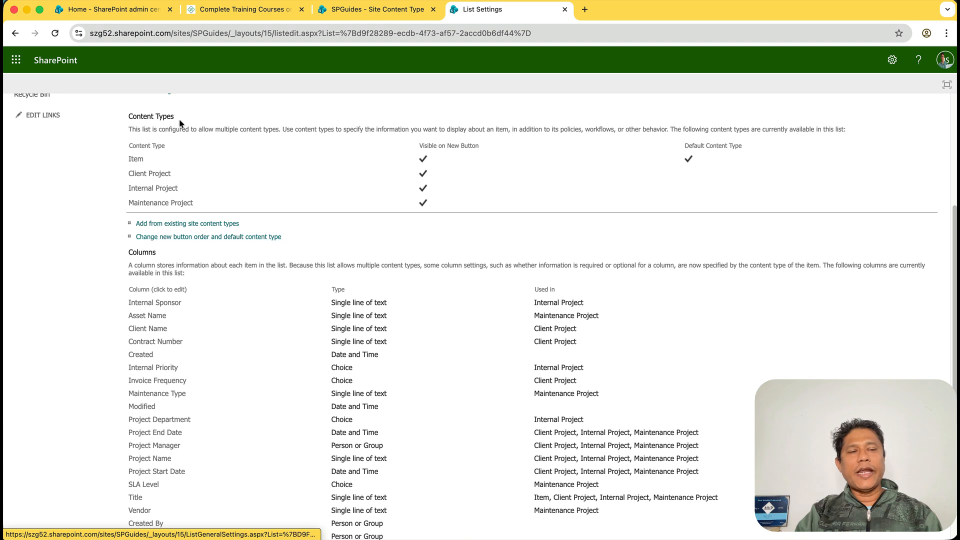
left_click(261, 239)
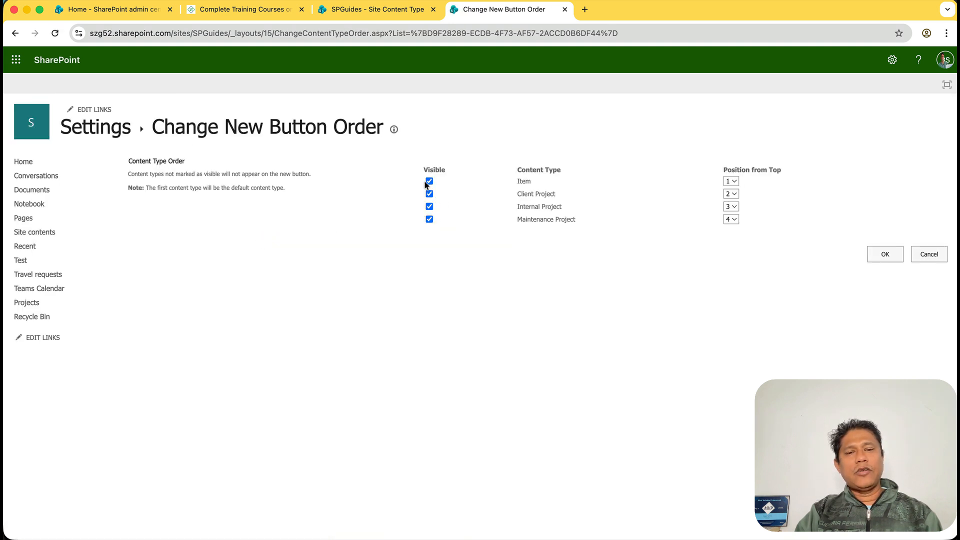
left_click(734, 196)
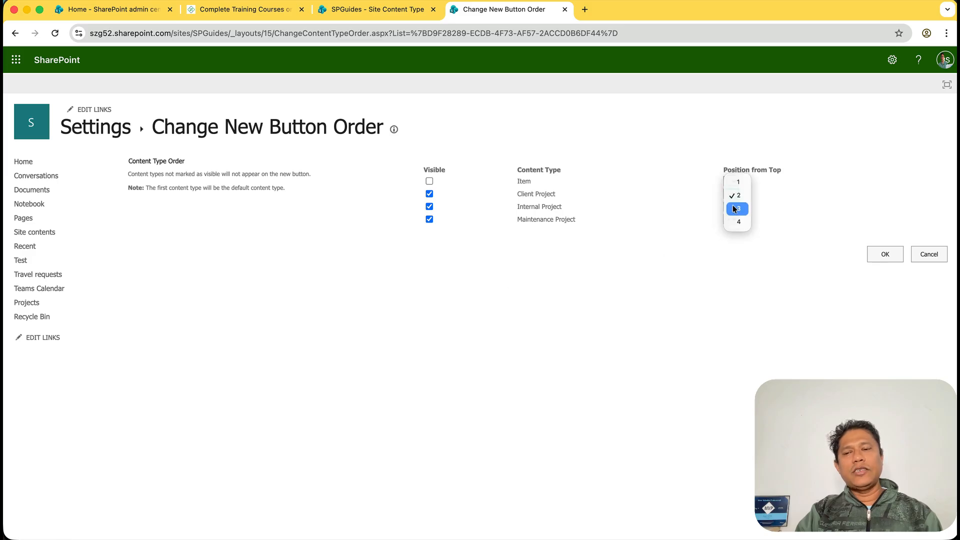
left_click(737, 221)
left_click(731, 219)
left_click(734, 218)
left_click(889, 257)
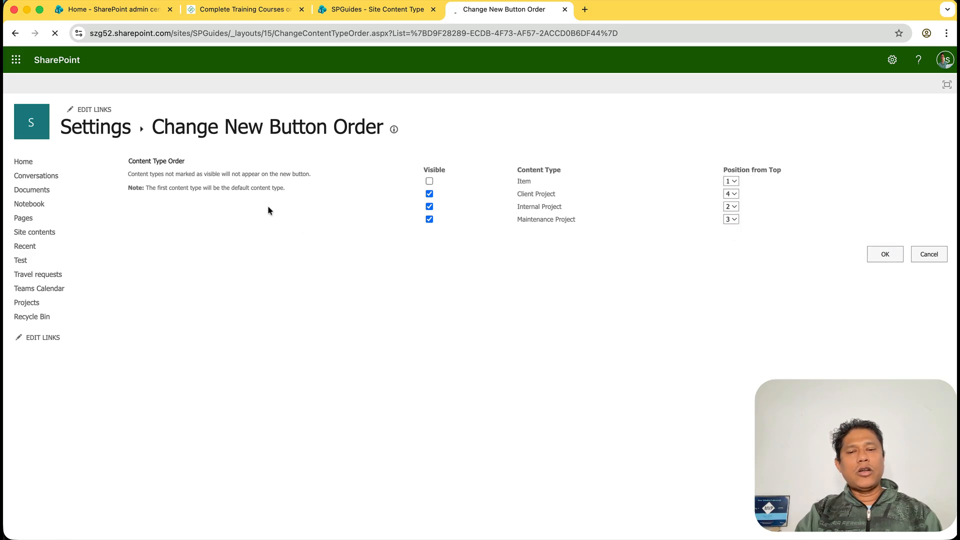
Step: Return to the Projects list, reload it and check the content types and order offered for new items
left_click(115, 134)
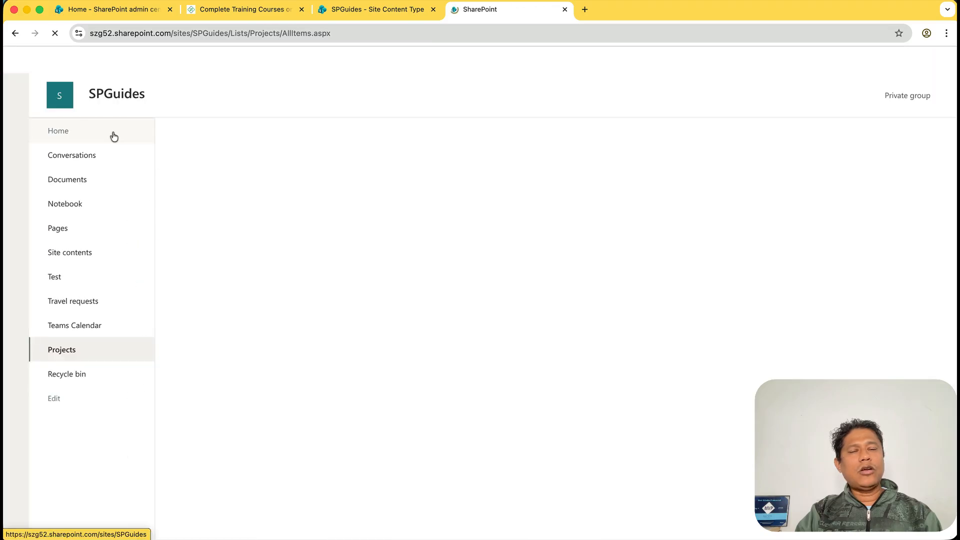
left_click(202, 131)
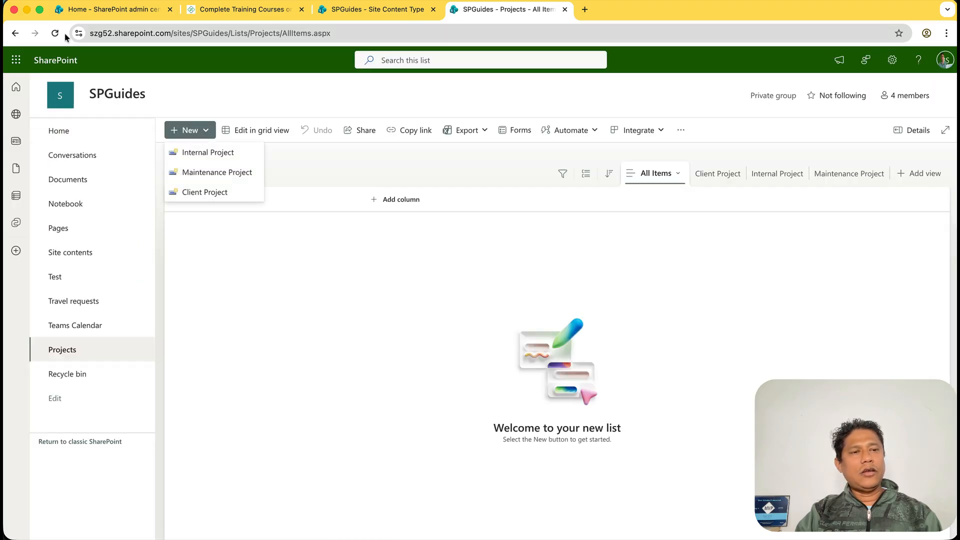
left_click(55, 33)
left_click(185, 127)
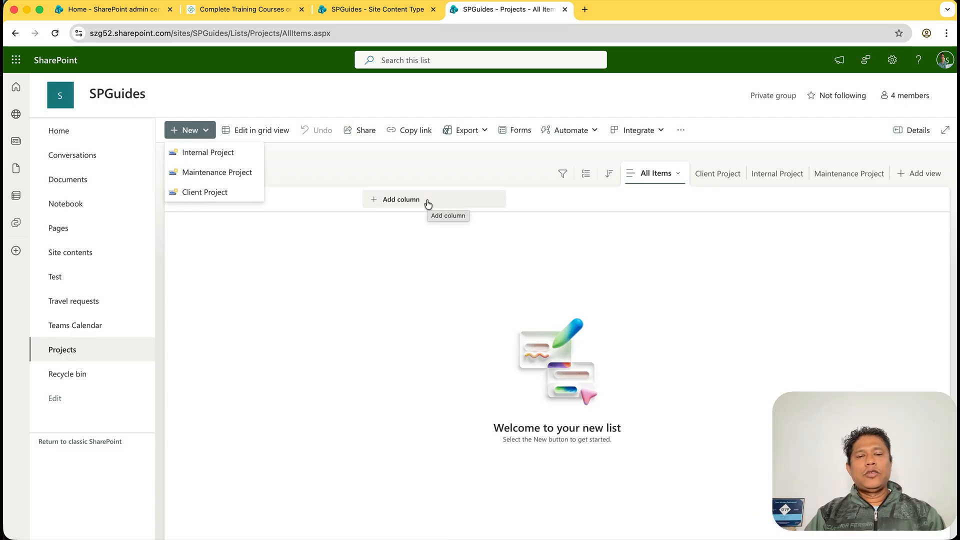
left_click(381, 263)
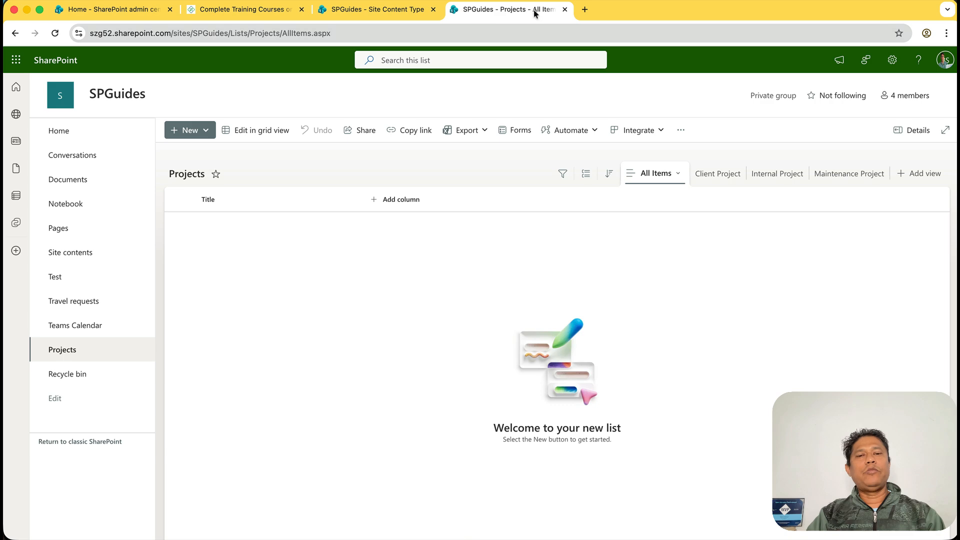
Step: Examine the training courses and downloadable solutions on the SPGuides.com courses page and return to the Projects list
left_click(250, 10)
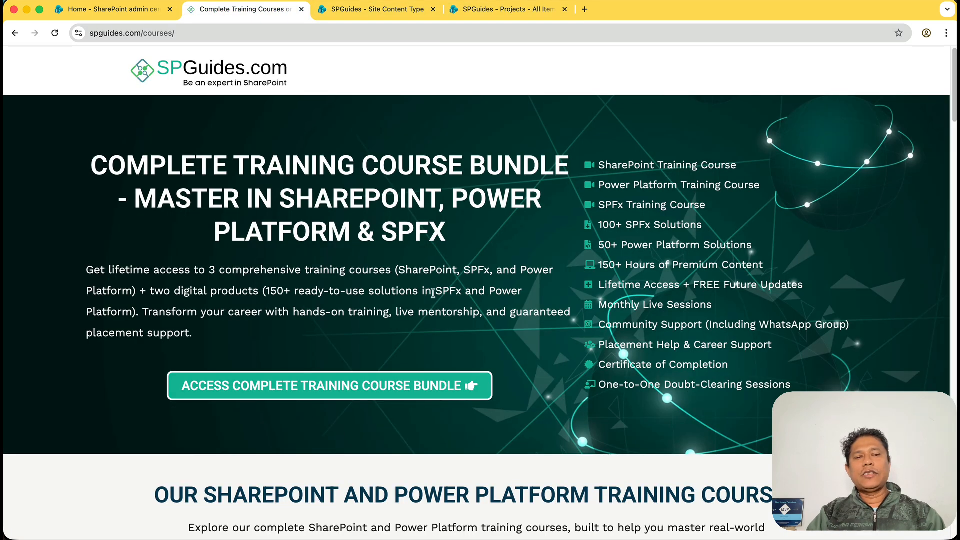
scroll(433, 293, "down", 7)
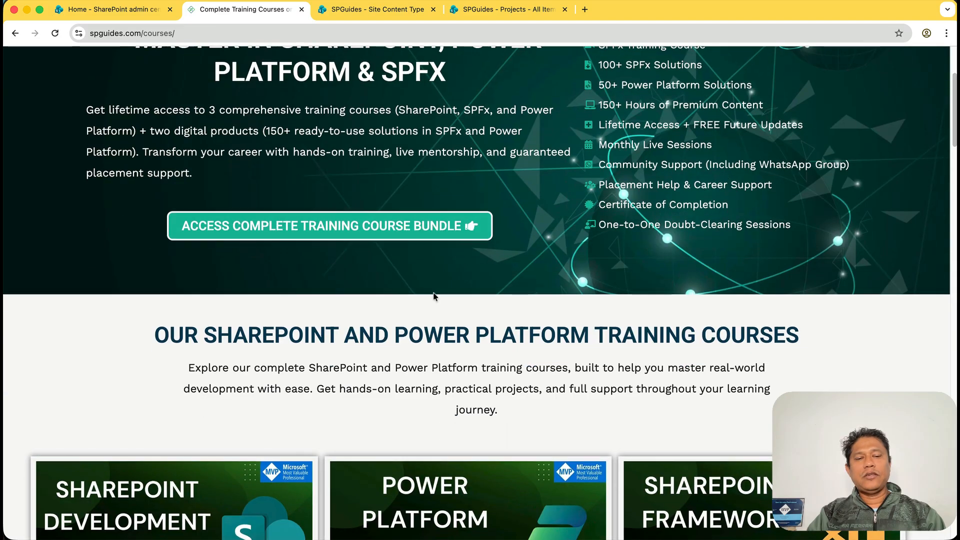
scroll(434, 296, "down", 3)
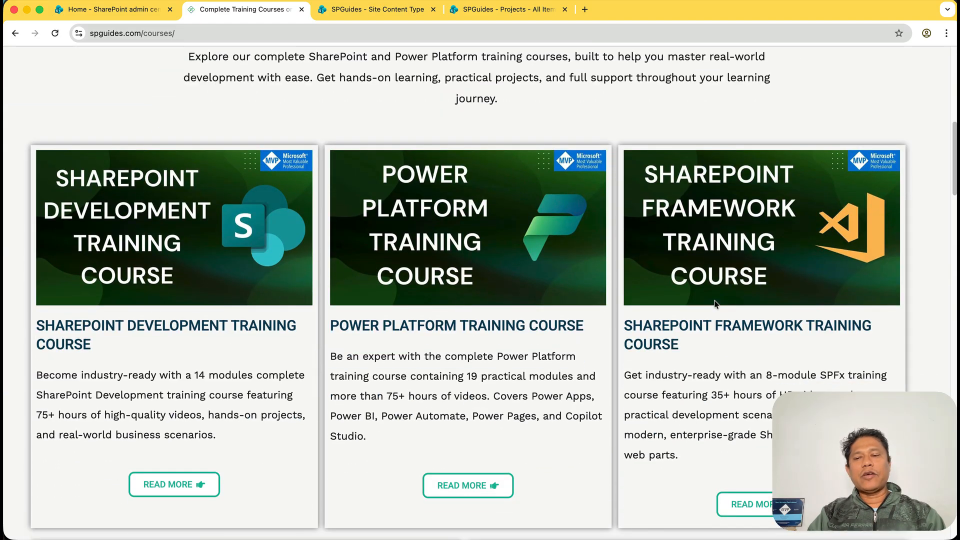
scroll(694, 418, "down", 9)
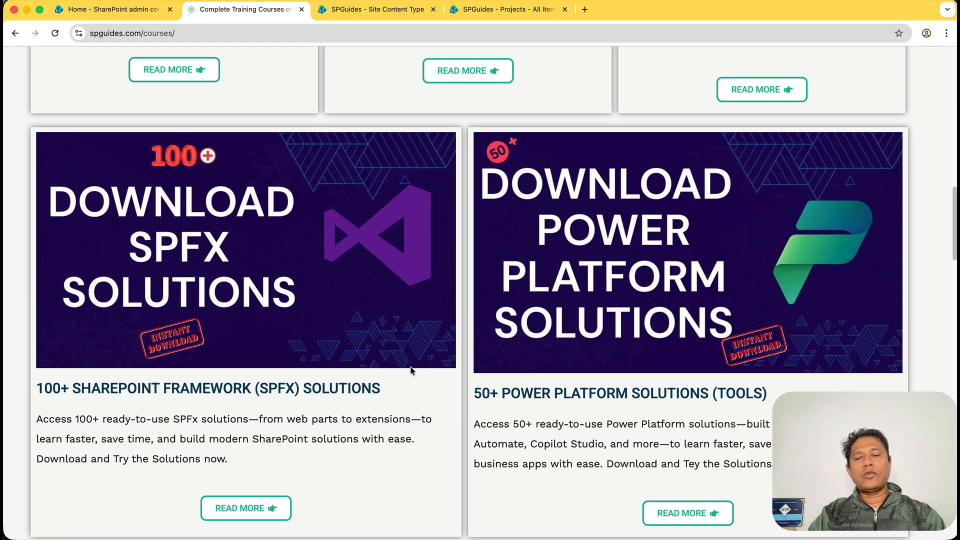
scroll(600, 392, "down", 4)
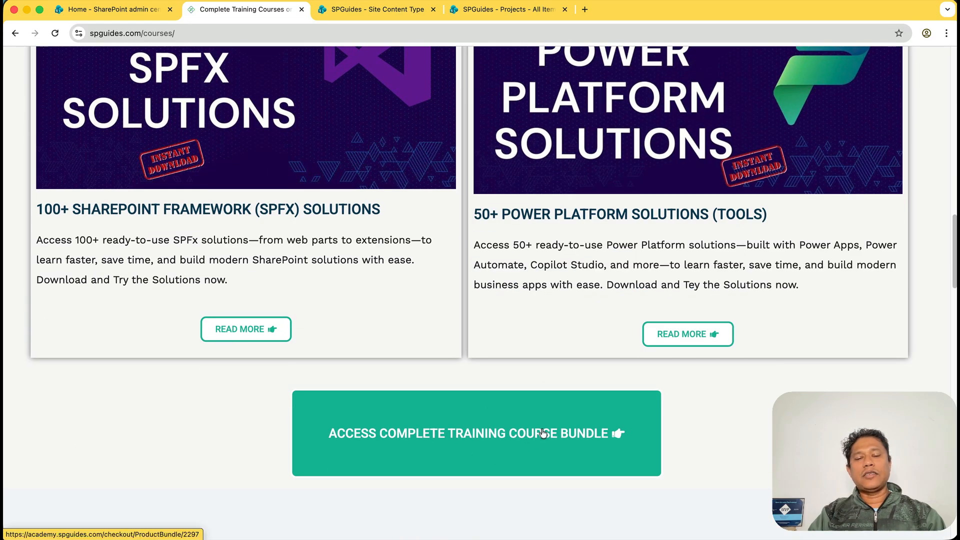
scroll(563, 330, "up", 1)
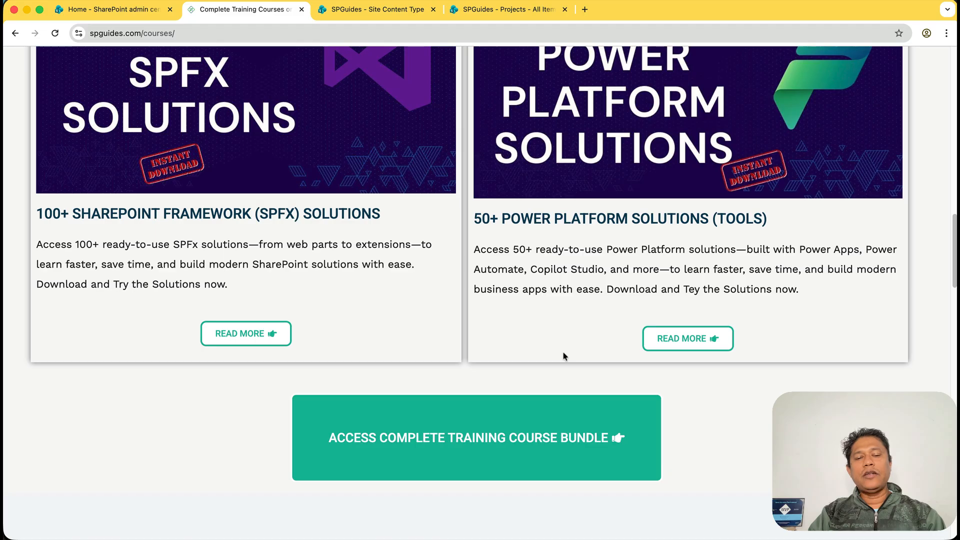
scroll(564, 353, "up", 10)
scroll(563, 352, "down", 10)
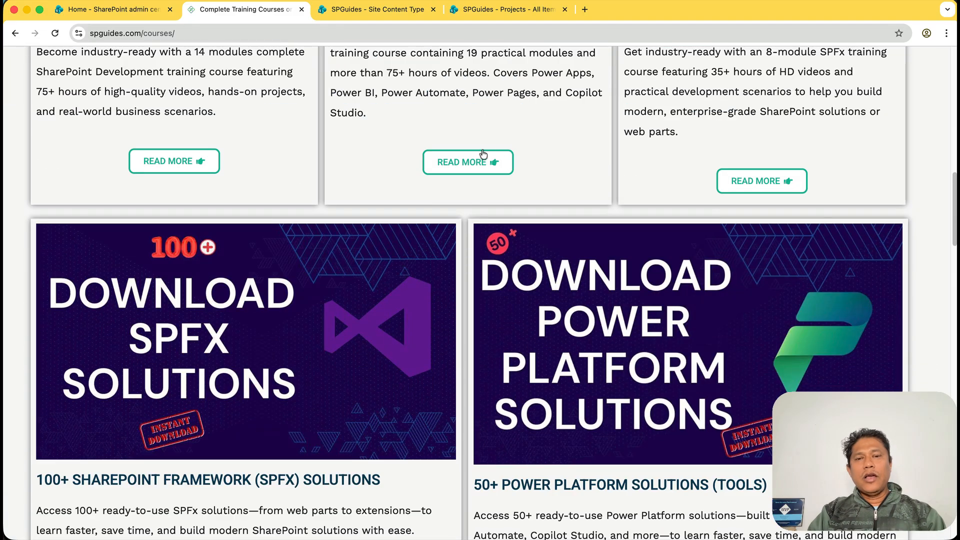
left_click(525, 10)
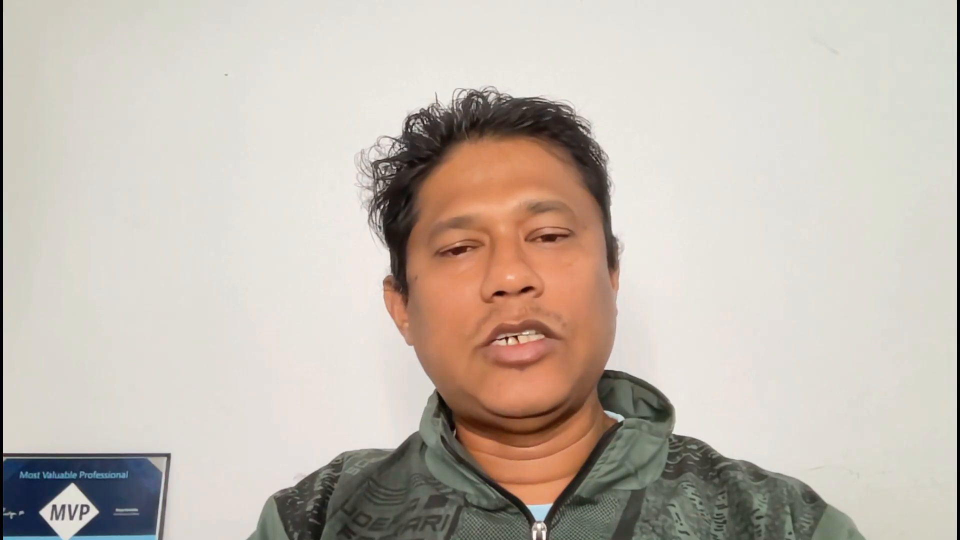